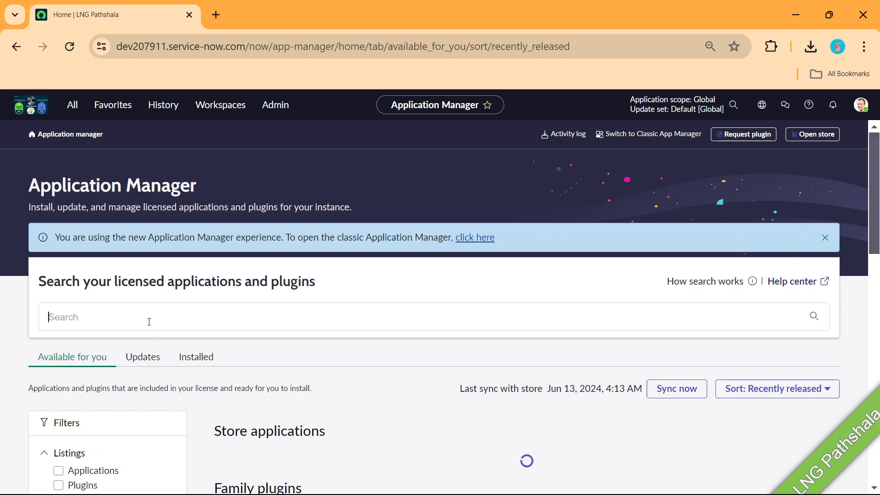
Search Application Manager for 'Business continuity Management' and scroll to the single matching ServiceNow product
{"action": "type", "text": "Busie"}
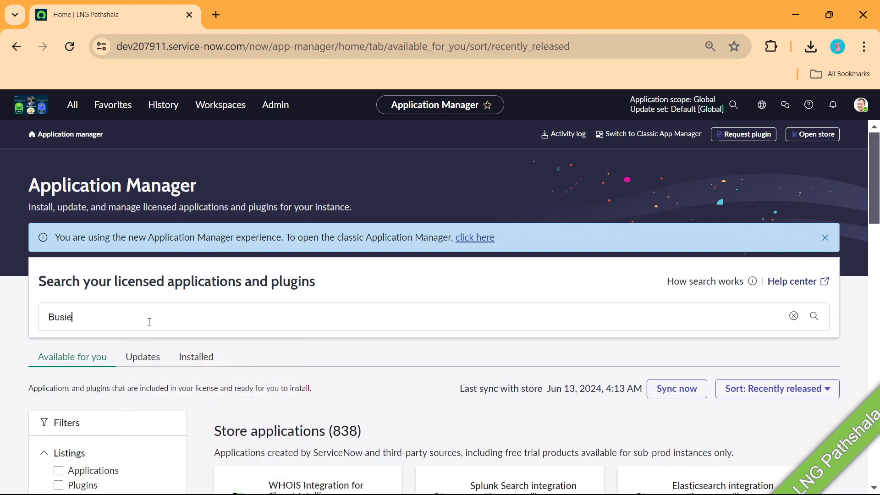
{"action": "key", "text": "BackSpace"}
{"action": "key", "text": "BackSpace"}
{"action": "type", "text": "iness continiity"}
{"action": "key", "text": "BackSpace"}
{"action": "key", "text": "BackSpace"}
{"action": "key", "text": "BackSpace"}
{"action": "key", "text": "BackSpace"}
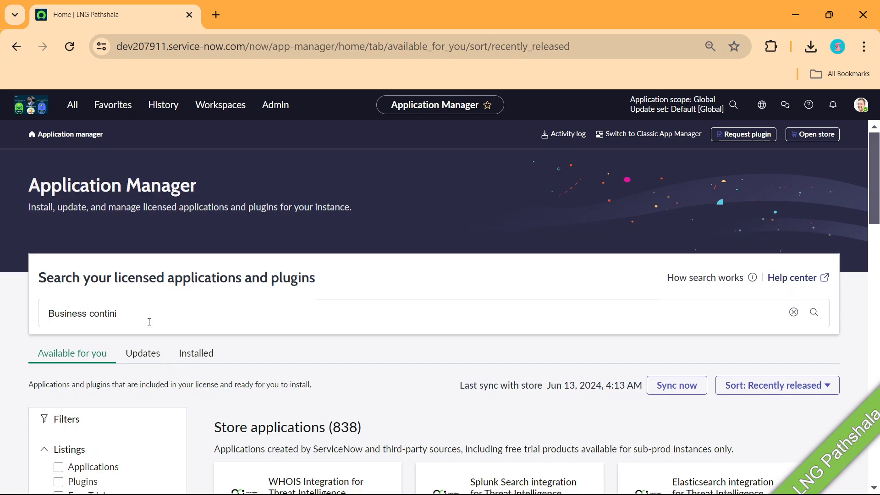
{"action": "key", "text": "BackSpace"}
{"action": "type", "text": "nuity Management"}
{"action": "key", "text": "Return"}
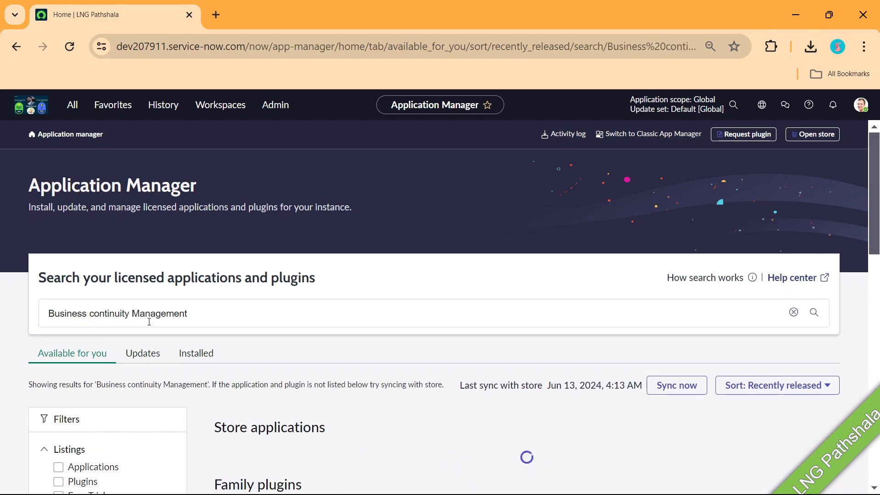
{"action": "scroll", "coordinate": [216, 238], "scroll_direction": "down", "scroll_amount": 3}
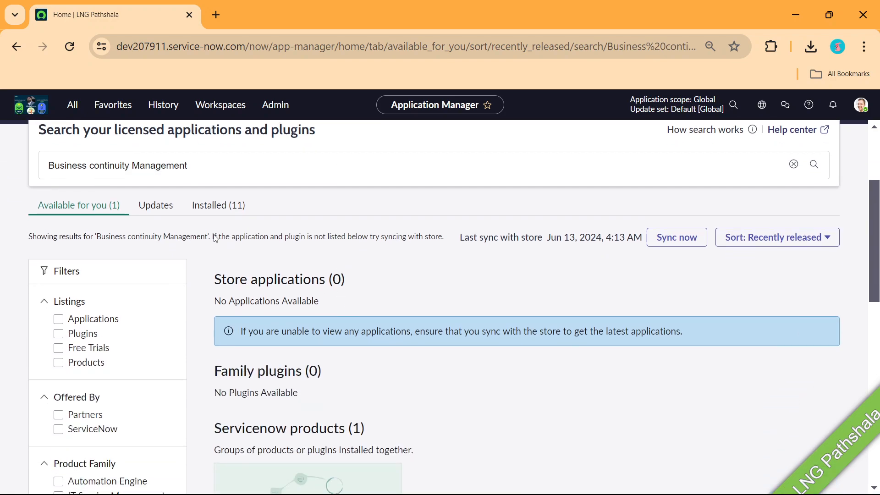
{"action": "left_click", "coordinate": [208, 210]}
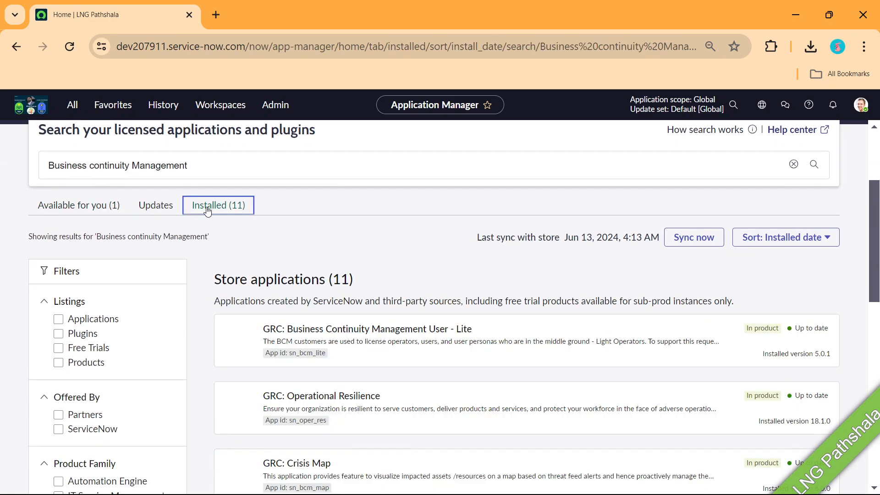
{"action": "scroll", "coordinate": [348, 250], "scroll_direction": "down", "scroll_amount": 1}
{"action": "scroll", "coordinate": [348, 249], "scroll_direction": "down", "scroll_amount": 3}
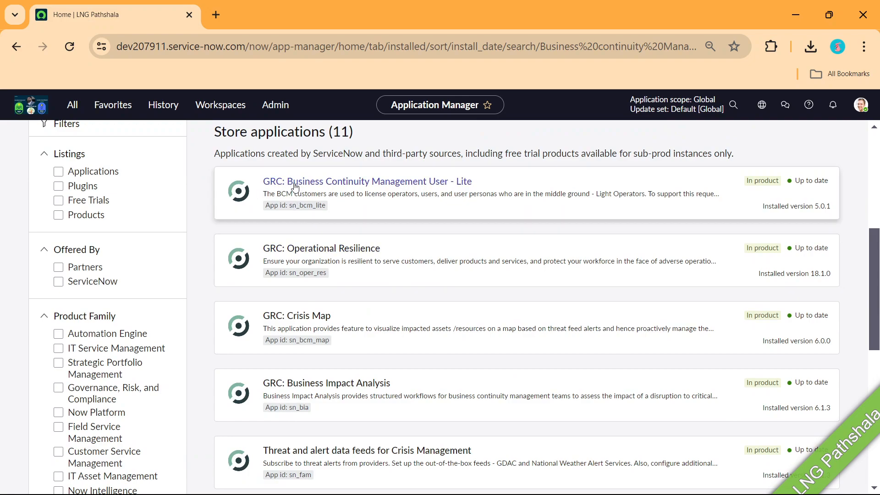
{"action": "scroll", "coordinate": [300, 213], "scroll_direction": "down", "scroll_amount": 6}
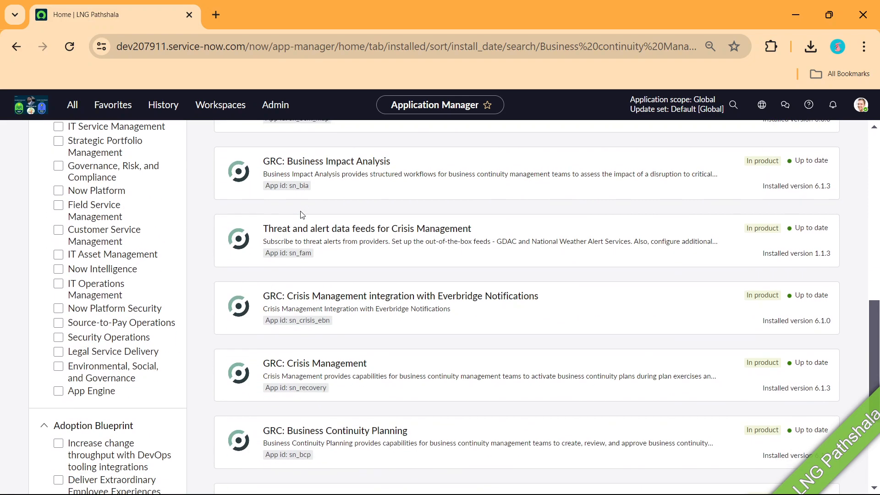
{"action": "scroll", "coordinate": [344, 227], "scroll_direction": "down", "scroll_amount": 4}
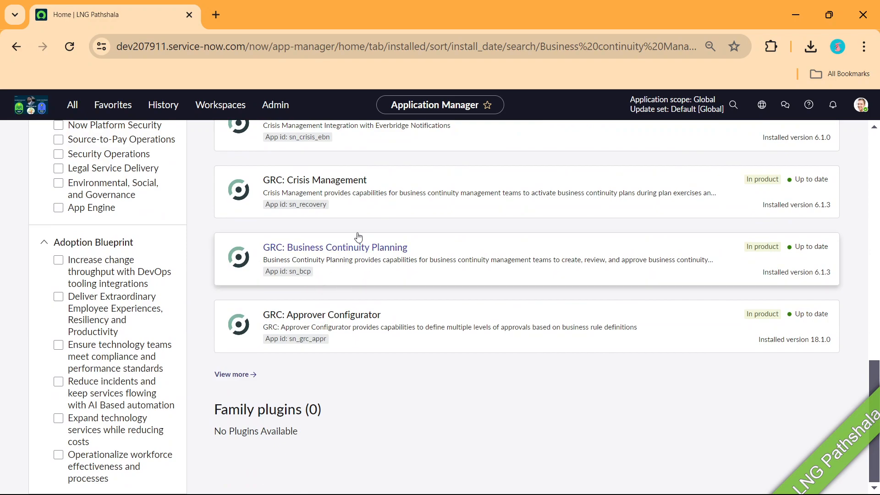
{"action": "scroll", "coordinate": [348, 266], "scroll_direction": "up", "scroll_amount": 10}
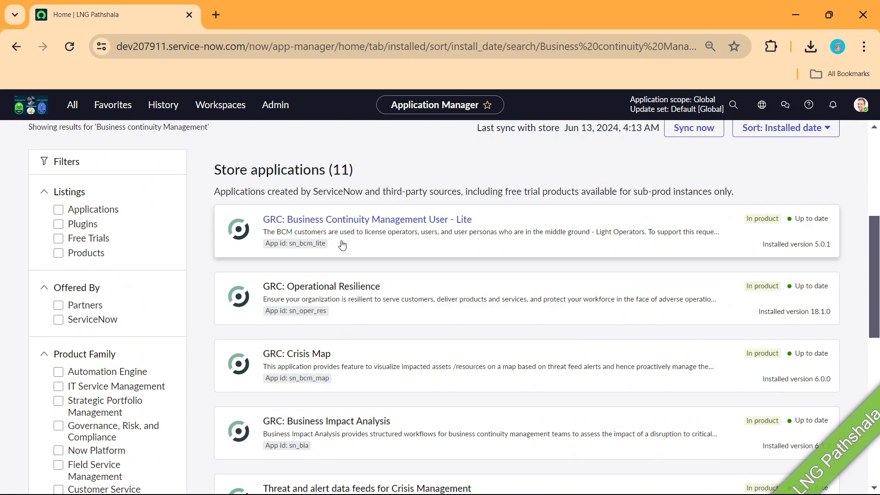
{"action": "scroll", "coordinate": [343, 243], "scroll_direction": "down", "scroll_amount": 2}
{"action": "scroll", "coordinate": [342, 252], "scroll_direction": "down", "scroll_amount": 2}
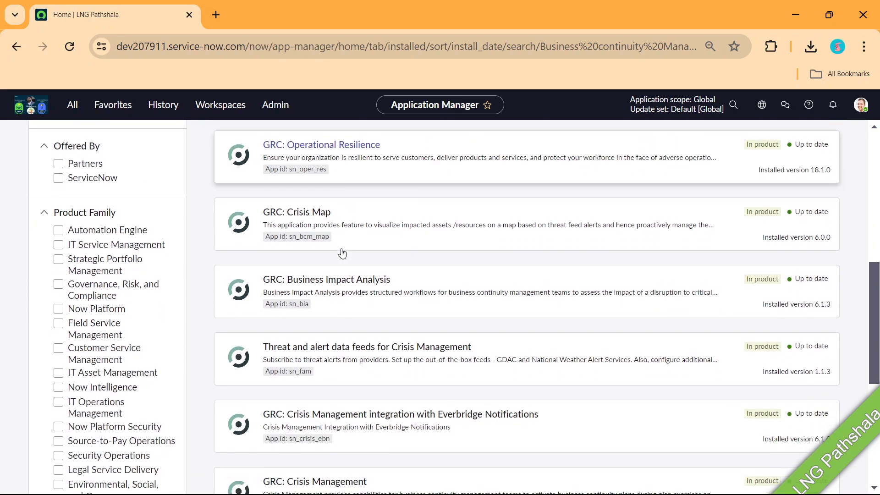
{"action": "scroll", "coordinate": [343, 253], "scroll_direction": "up", "scroll_amount": 6}
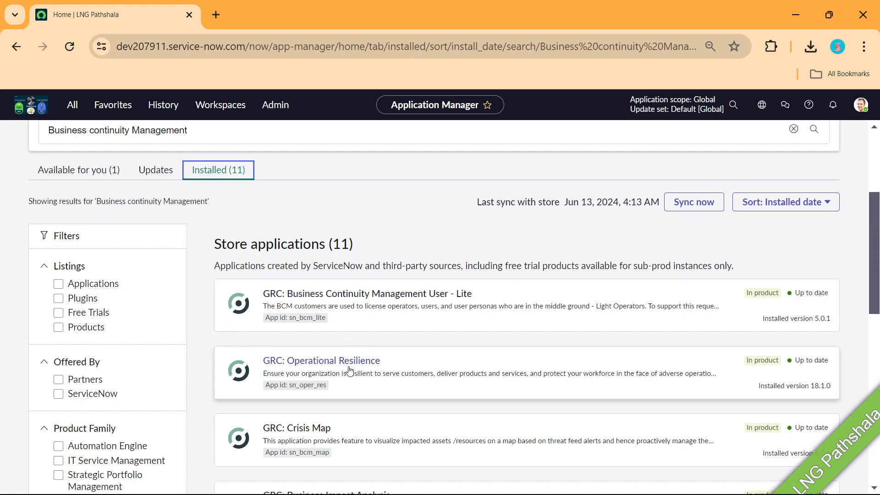
{"action": "left_click", "coordinate": [79, 169]}
{"action": "scroll", "coordinate": [341, 286], "scroll_direction": "down", "scroll_amount": 5}
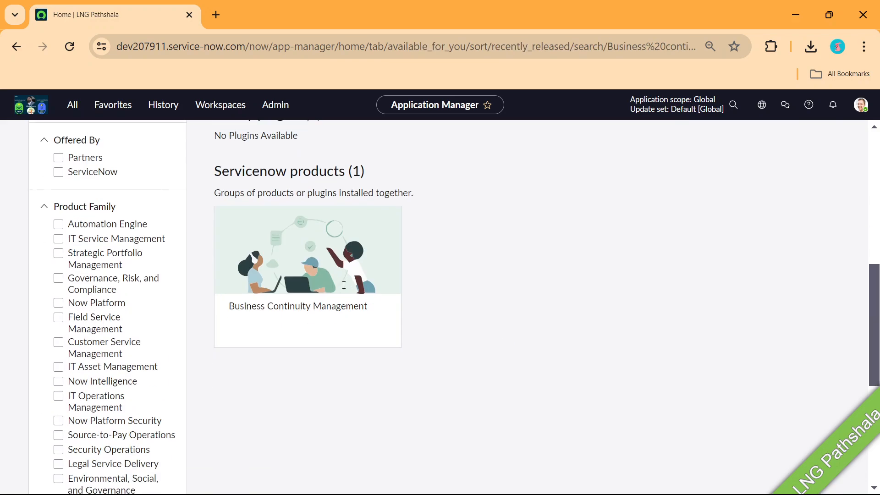
Open the Business Continuity Management product page and check that its 11 included applications are at 18.1.3
{"action": "left_click", "coordinate": [305, 315]}
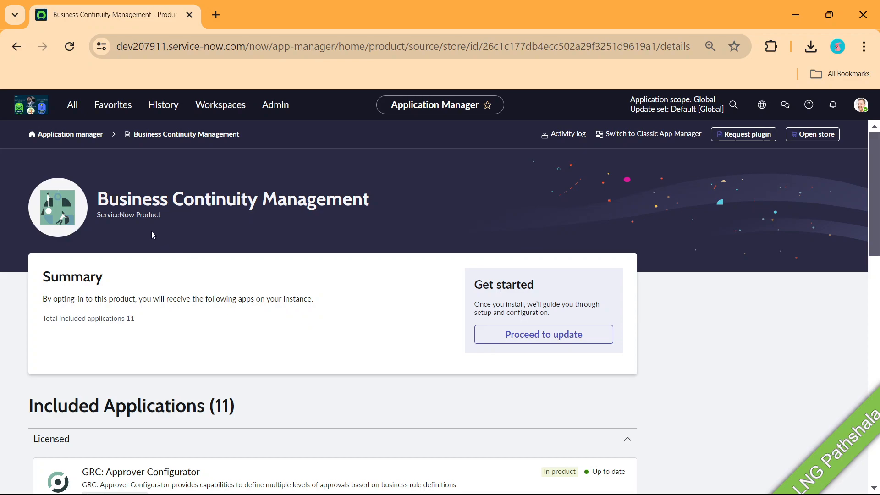
{"action": "left_click_drag", "start_coordinate": [111, 195], "coordinate": [382, 196]}
{"action": "scroll", "coordinate": [226, 297], "scroll_direction": "down", "scroll_amount": 3}
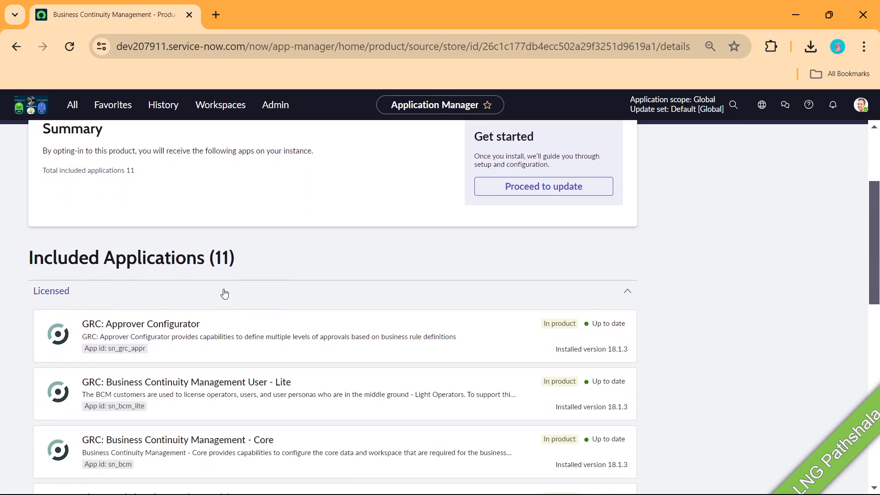
{"action": "scroll", "coordinate": [225, 294], "scroll_direction": "down", "scroll_amount": 4}
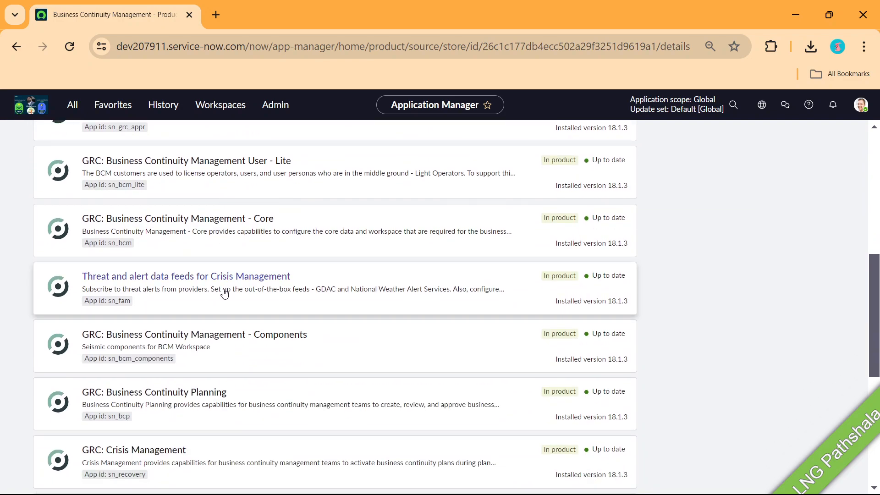
{"action": "scroll", "coordinate": [225, 294], "scroll_direction": "up", "scroll_amount": 2}
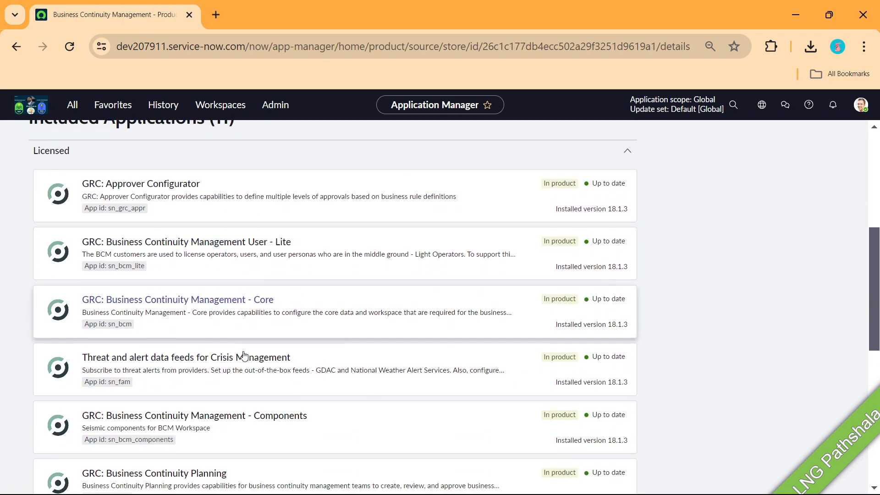
{"action": "scroll", "coordinate": [245, 356], "scroll_direction": "down", "scroll_amount": 2}
{"action": "scroll", "coordinate": [246, 307], "scroll_direction": "down", "scroll_amount": 3}
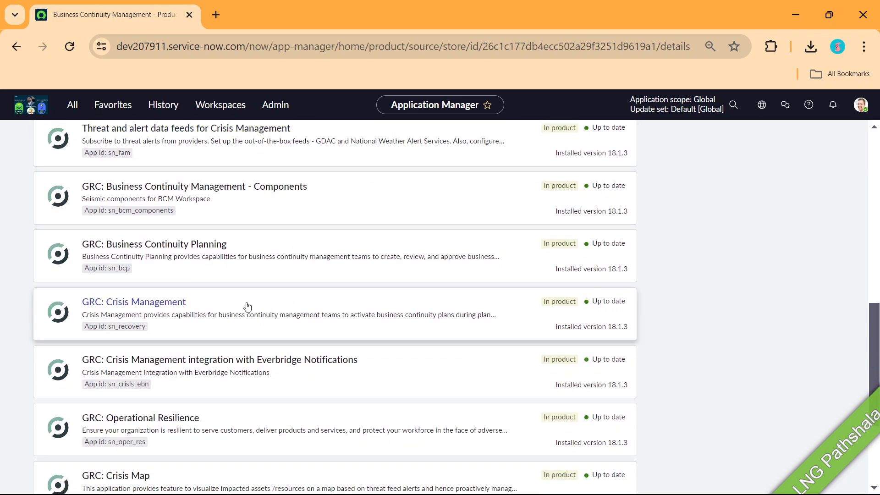
{"action": "scroll", "coordinate": [247, 306], "scroll_direction": "down", "scroll_amount": 3}
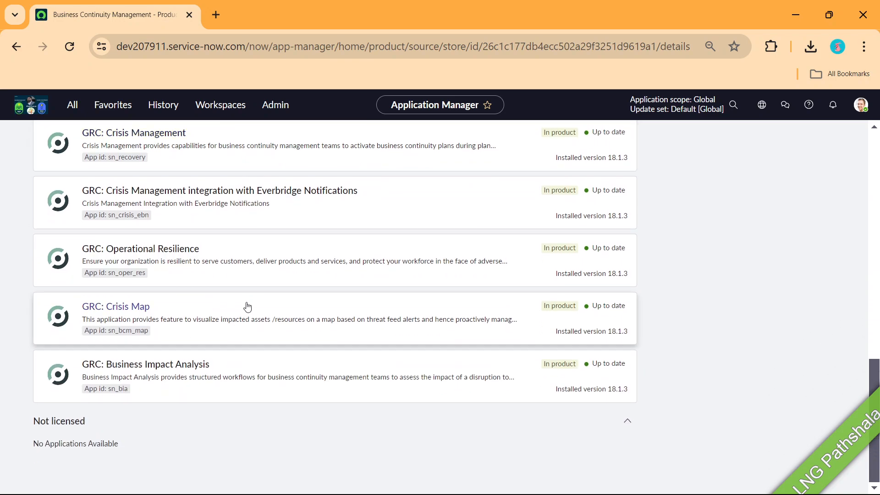
{"action": "scroll", "coordinate": [248, 306], "scroll_direction": "up", "scroll_amount": 5}
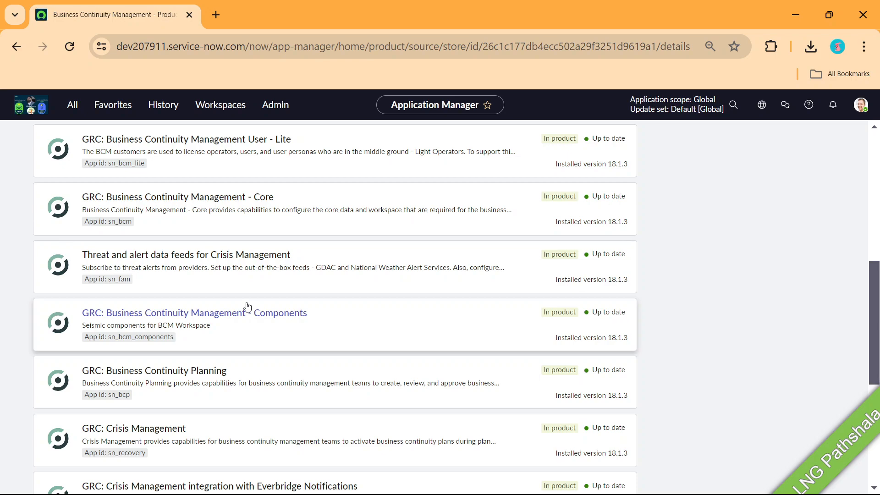
{"action": "scroll", "coordinate": [248, 306], "scroll_direction": "up", "scroll_amount": 5}
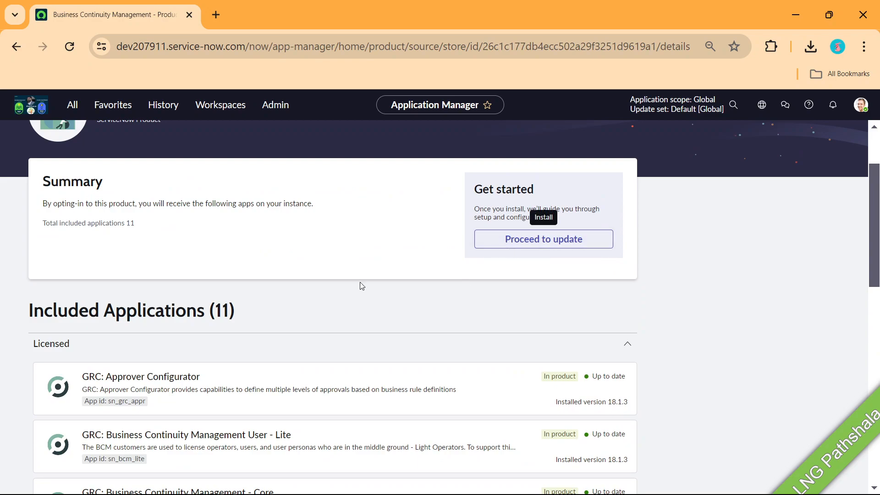
Filter the All menu for 'roles' and open System Security > Users and Groups > Roles
{"action": "left_click", "coordinate": [74, 105]}
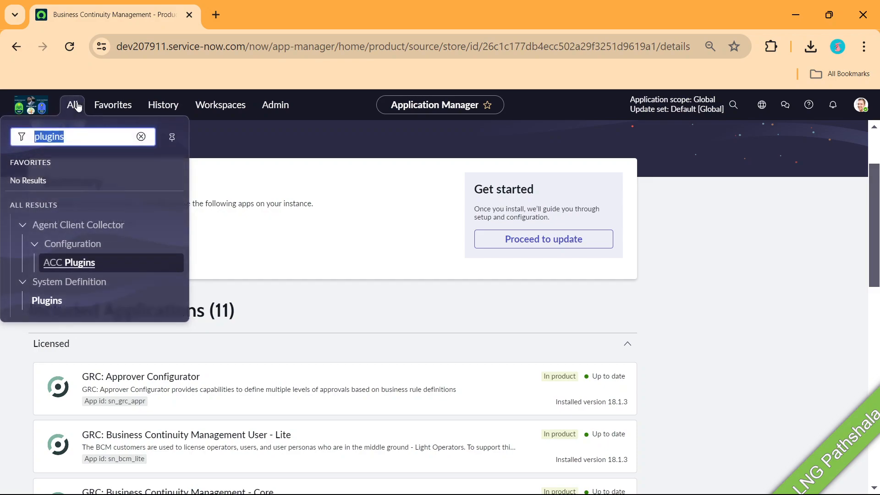
{"action": "type", "text": "roles"}
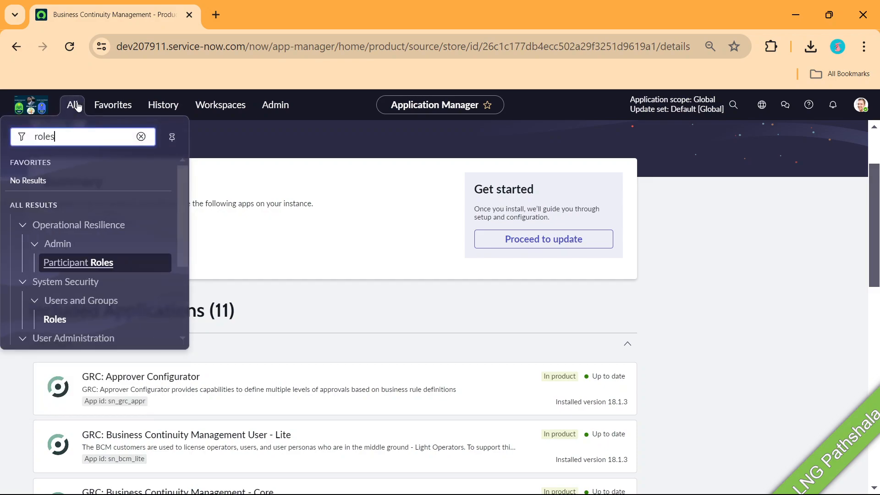
{"action": "left_click", "coordinate": [61, 322]}
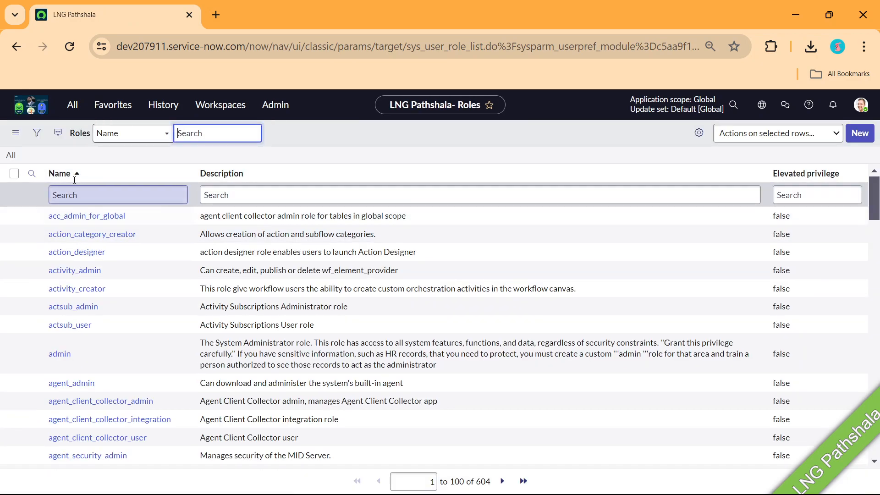
Filter the Roles list by name '*bcm' to show the 12 roles such as sn_bcm.admin
{"action": "left_click", "coordinate": [70, 197]}
{"action": "type", "text": "*"}
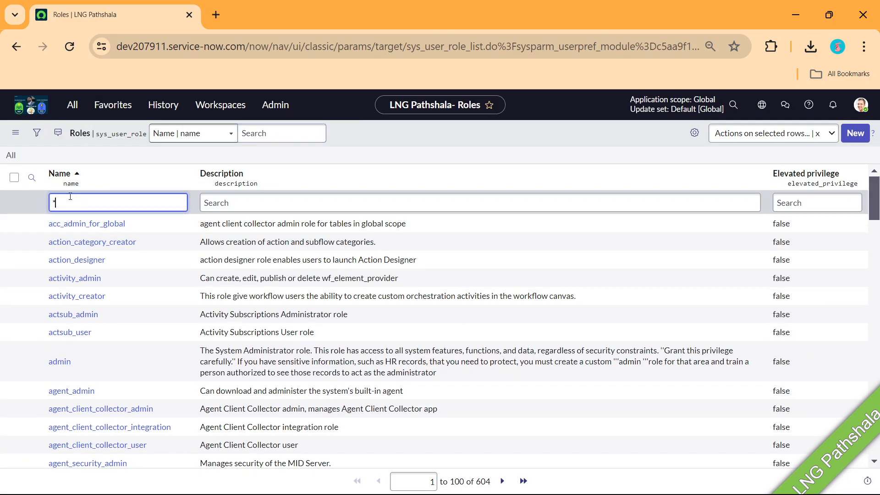
{"action": "type", "text": "bcm"}
{"action": "key", "text": "Return"}
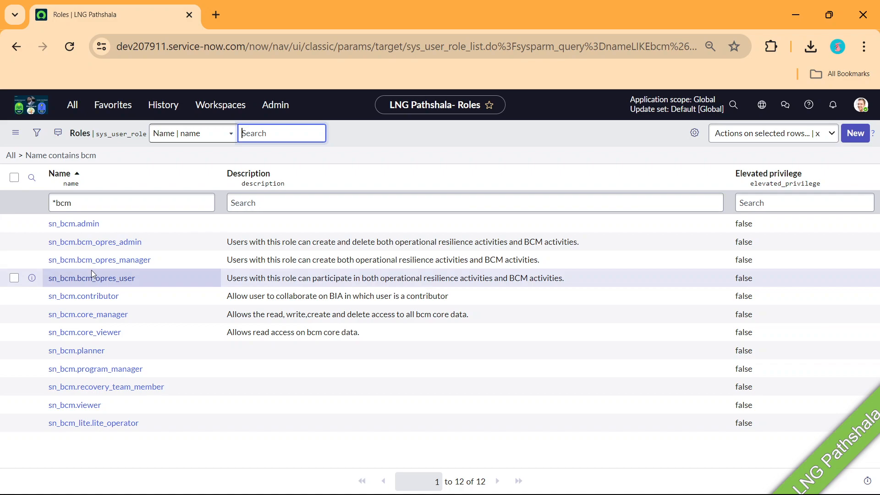
{"action": "left_click", "coordinate": [73, 109]}
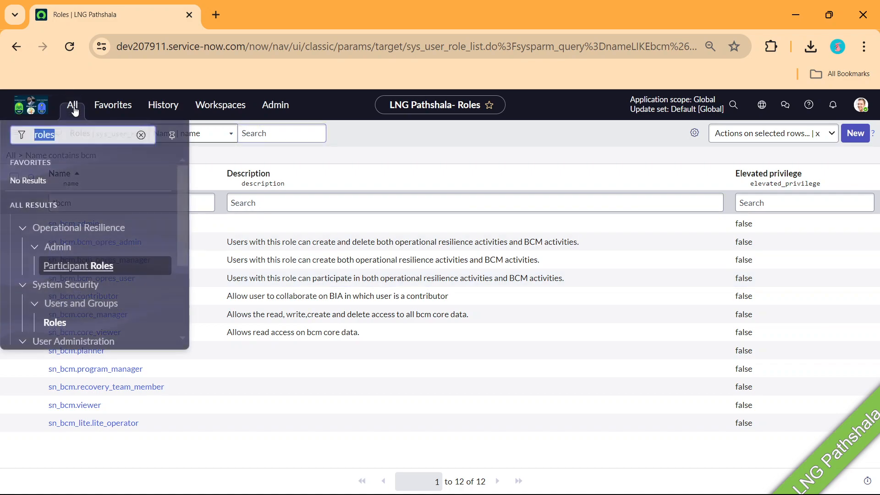
Filter the navigator for 'Business con' to list Business Impact Analysis, Planning and Plans modules
{"action": "type", "text": "Business con"}
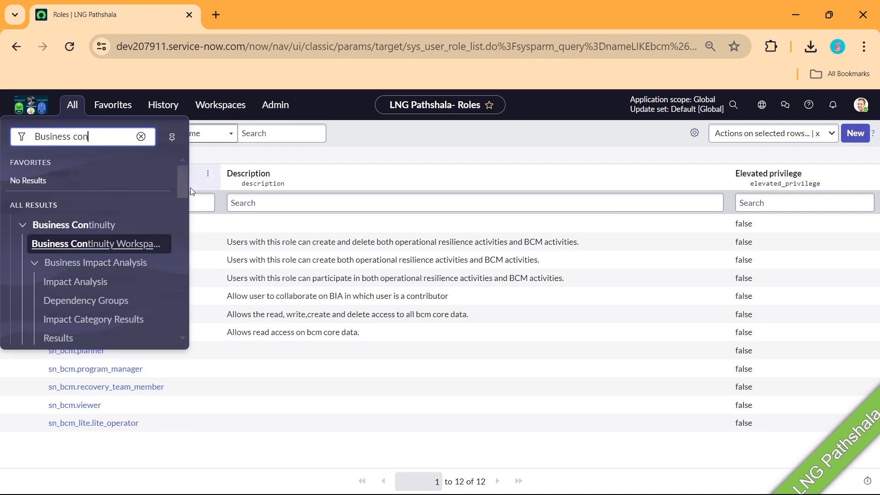
{"action": "left_click", "coordinate": [180, 176]}
{"action": "left_click_drag", "start_coordinate": [179, 175], "coordinate": [181, 186]}
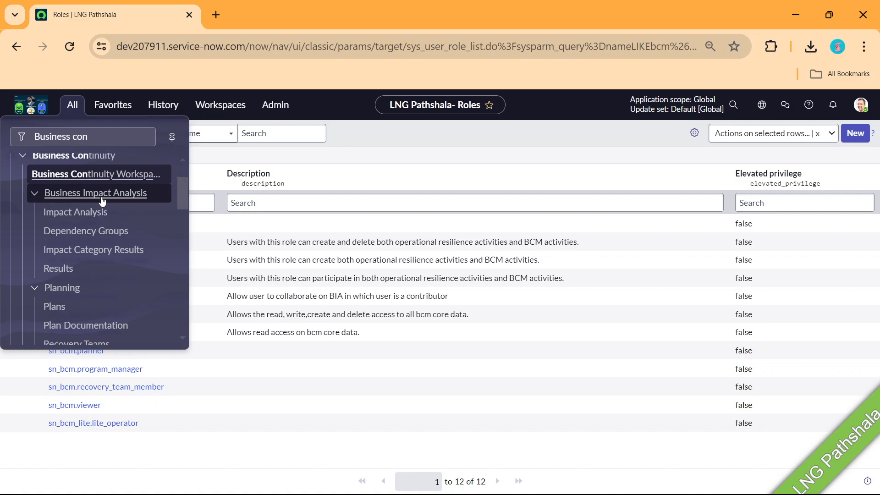
Scroll the Business Continuity modules to Crisis Management, BIA Configuration, Plan Configuration and General Administration
{"action": "left_click_drag", "start_coordinate": [185, 188], "coordinate": [183, 201]}
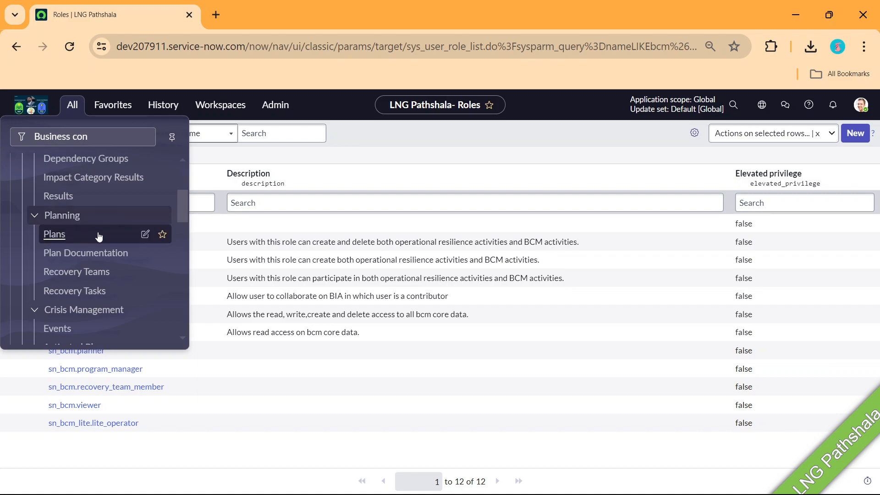
{"action": "scroll", "coordinate": [98, 239], "scroll_direction": "down", "scroll_amount": 2}
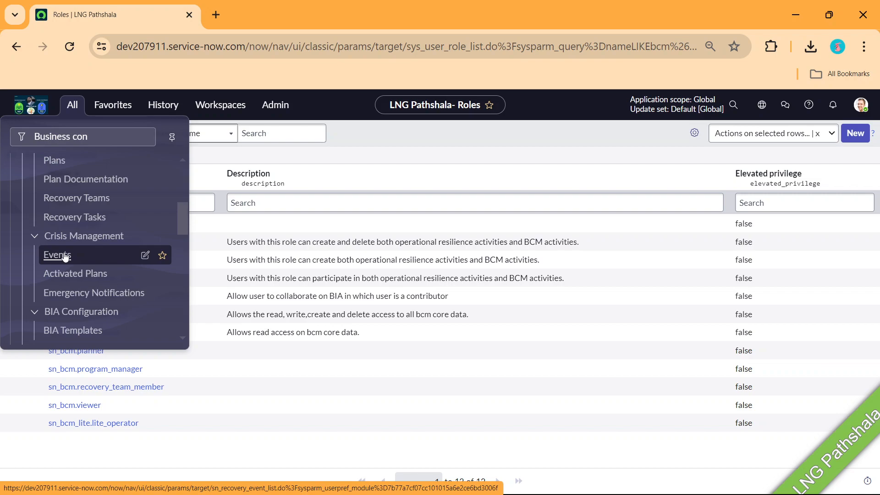
{"action": "scroll", "coordinate": [65, 257], "scroll_direction": "down", "scroll_amount": 3}
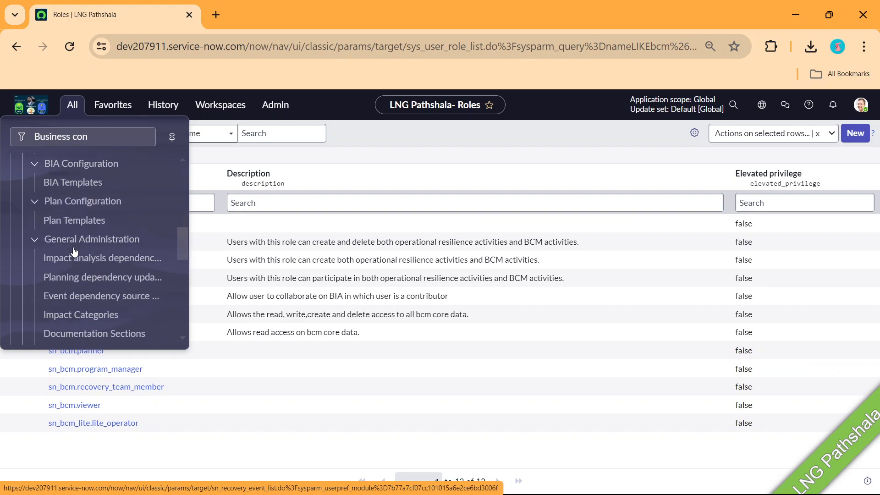
{"action": "scroll", "coordinate": [81, 222], "scroll_direction": "down", "scroll_amount": 3}
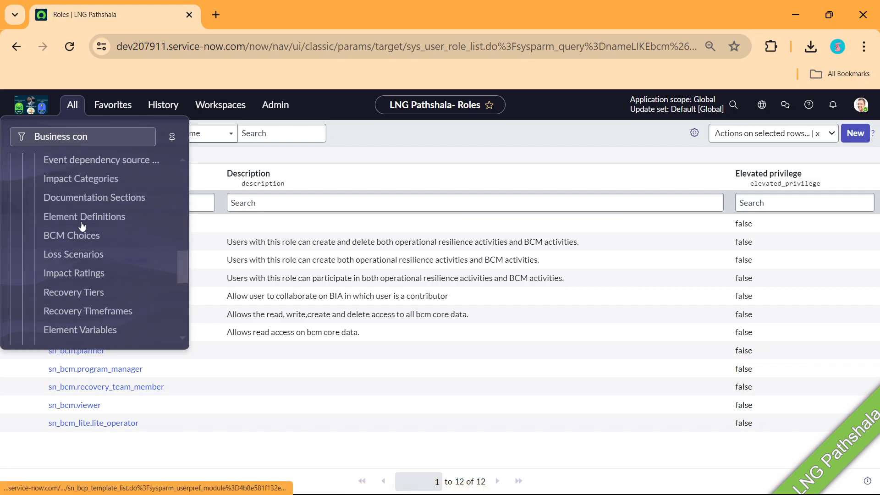
{"action": "scroll", "coordinate": [81, 225], "scroll_direction": "up", "scroll_amount": 6}
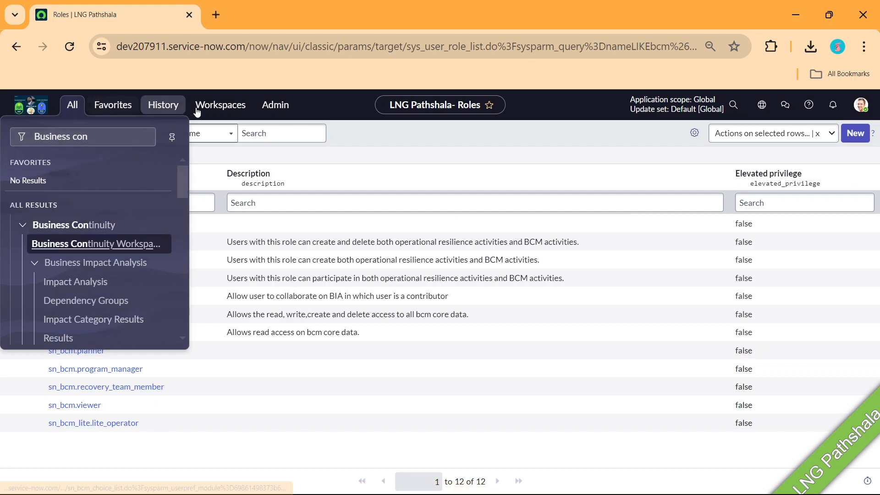
Close the navigator and show the Workspaces list, including Business Continuity Workspace
{"action": "left_click", "coordinate": [387, 137]}
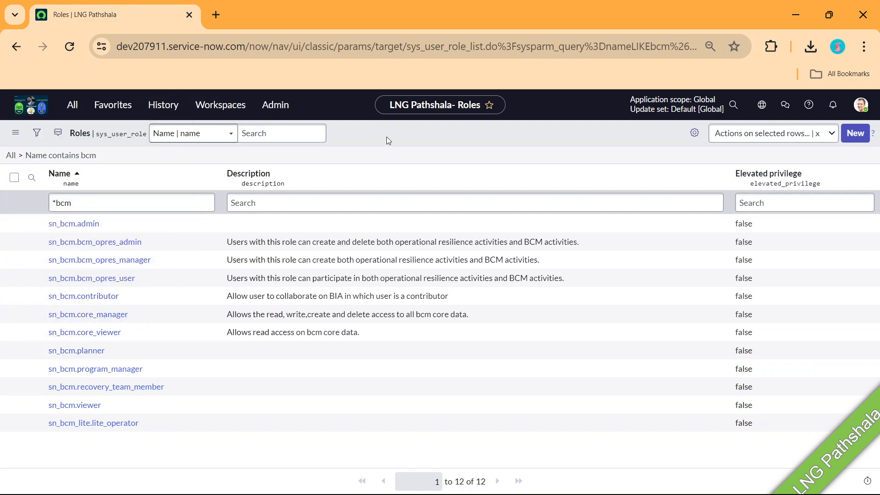
{"action": "left_click", "coordinate": [220, 106]}
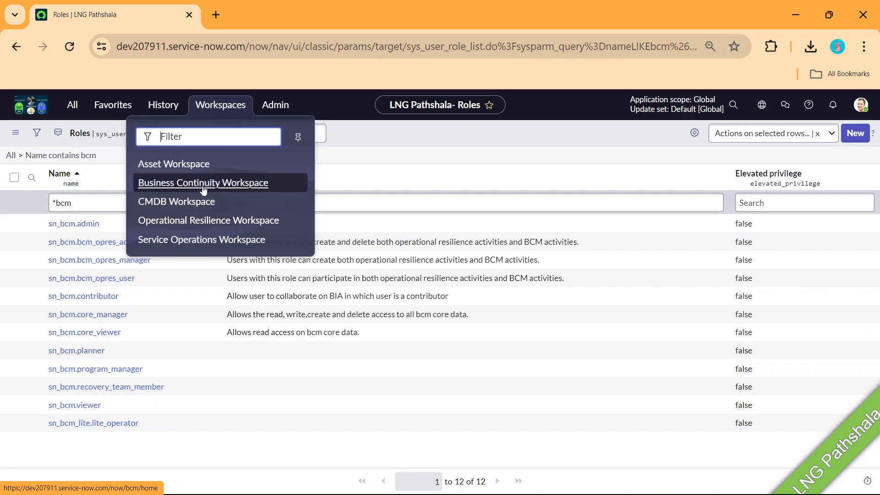
Open Business Continuity Workspace, dismiss the greeting, and view My tasks with the HR Application BIA draft
{"action": "left_click", "coordinate": [203, 186]}
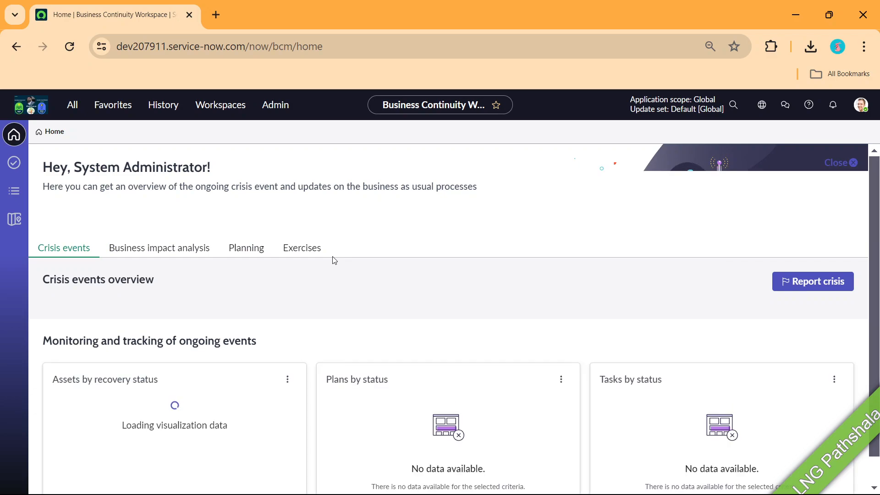
{"action": "left_click", "coordinate": [851, 165]}
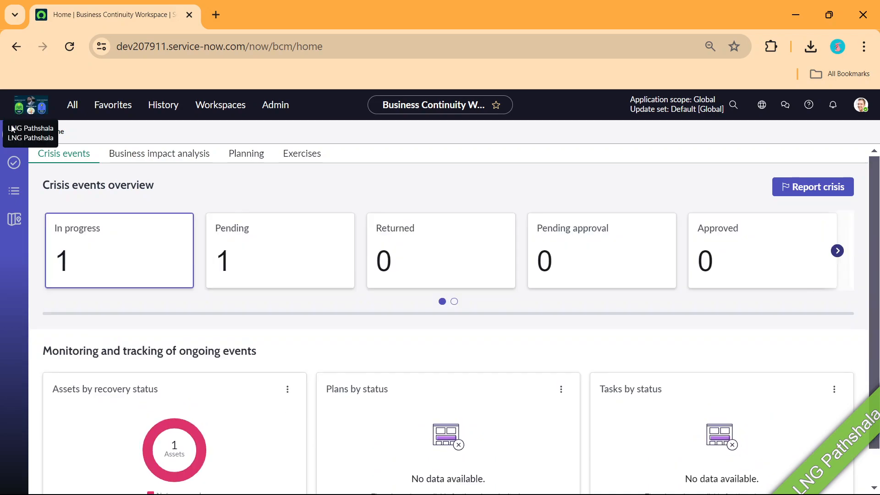
{"action": "left_click", "coordinate": [15, 164]}
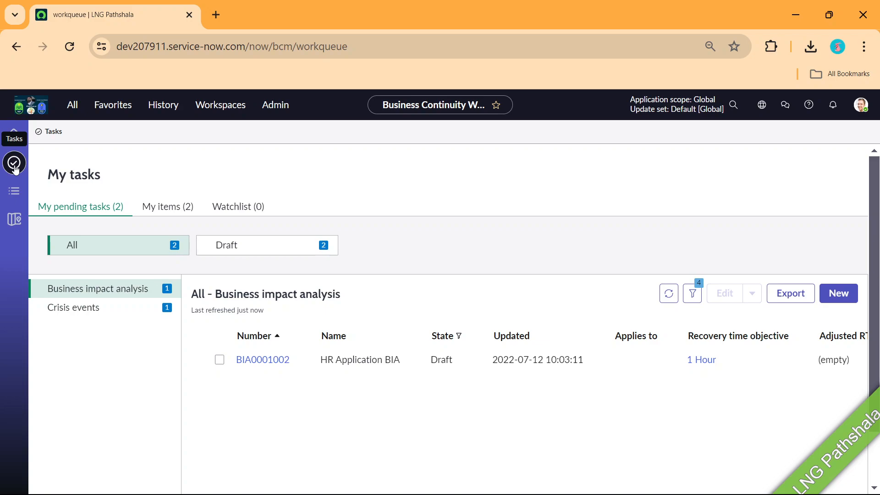
Open the workspace Lists page and view the 3 Business Impact Analysis records in draft
{"action": "left_click", "coordinate": [14, 191]}
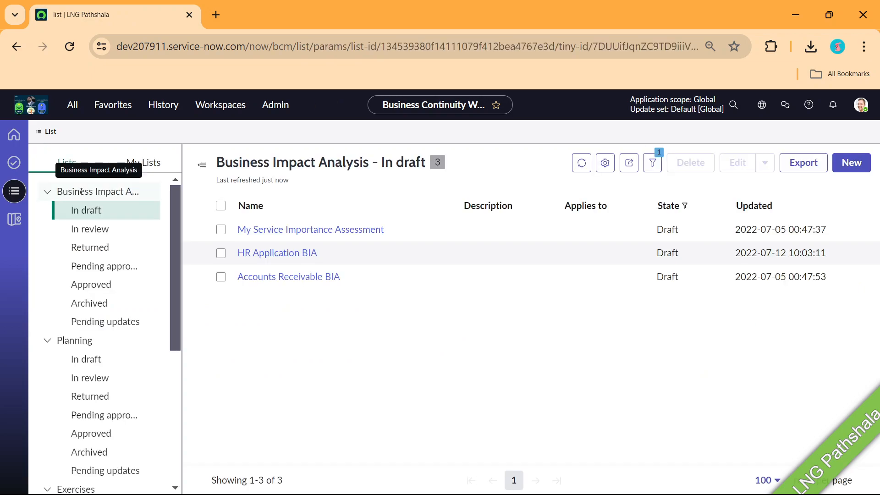
{"action": "scroll", "coordinate": [137, 337], "scroll_direction": "down", "scroll_amount": 2}
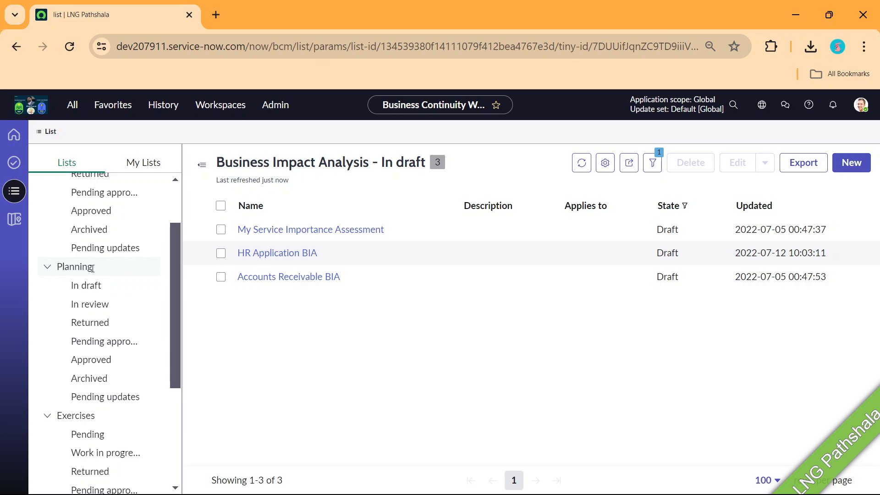
{"action": "scroll", "coordinate": [92, 269], "scroll_direction": "down", "scroll_amount": 2}
{"action": "scroll", "coordinate": [105, 348], "scroll_direction": "down", "scroll_amount": 3}
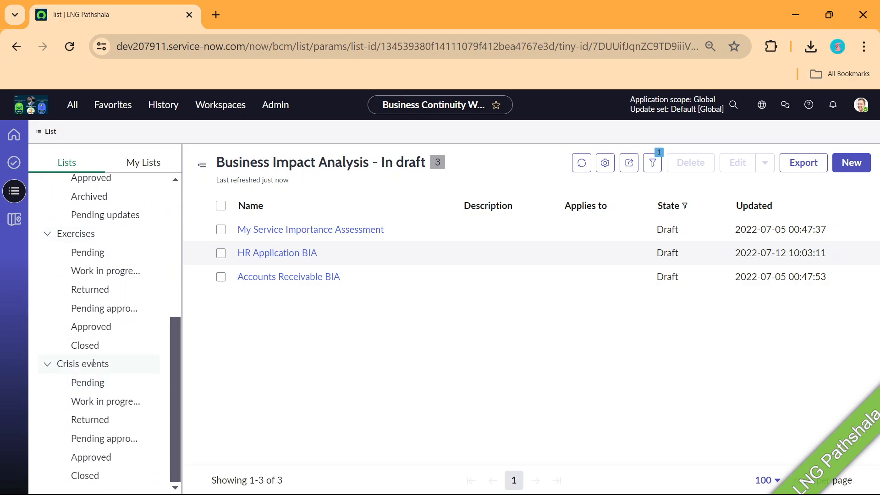
Review the Crisis map alerts, then return home to the crisis events overview: 1 in progress, 1 pending
{"action": "left_click", "coordinate": [14, 219]}
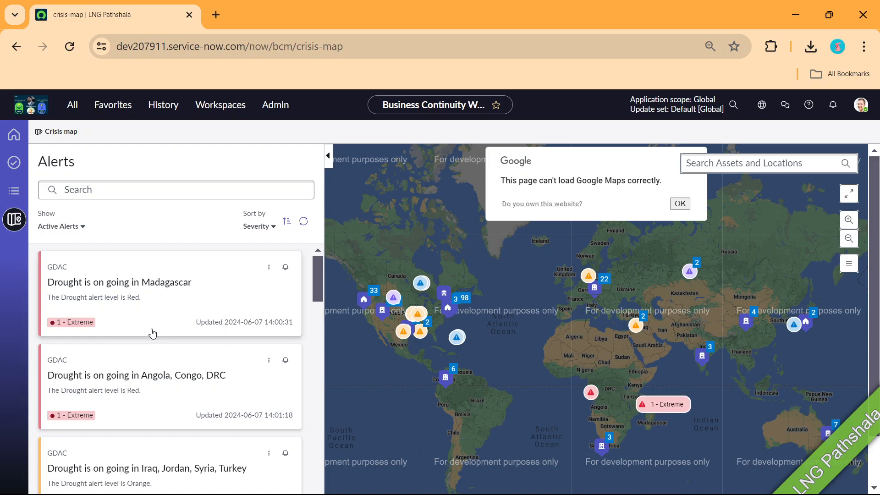
{"action": "scroll", "coordinate": [140, 294], "scroll_direction": "down", "scroll_amount": 3}
{"action": "scroll", "coordinate": [163, 308], "scroll_direction": "up", "scroll_amount": 2}
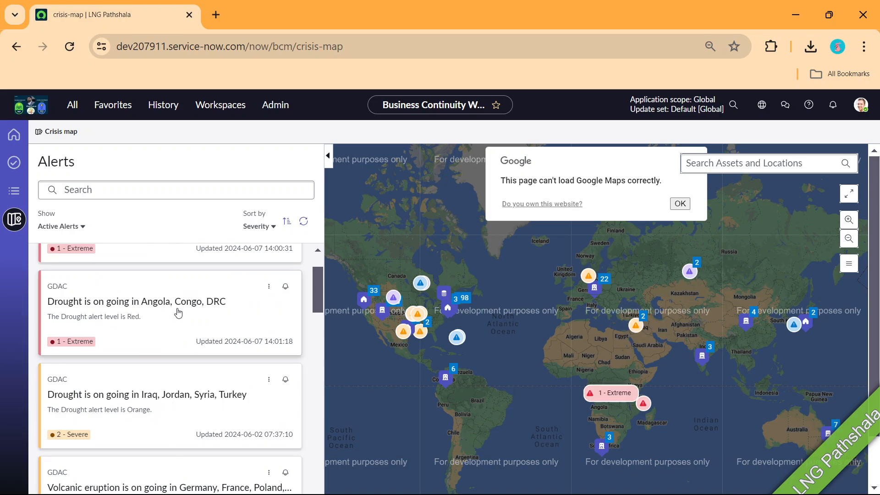
{"action": "scroll", "coordinate": [177, 307], "scroll_direction": "down", "scroll_amount": 5}
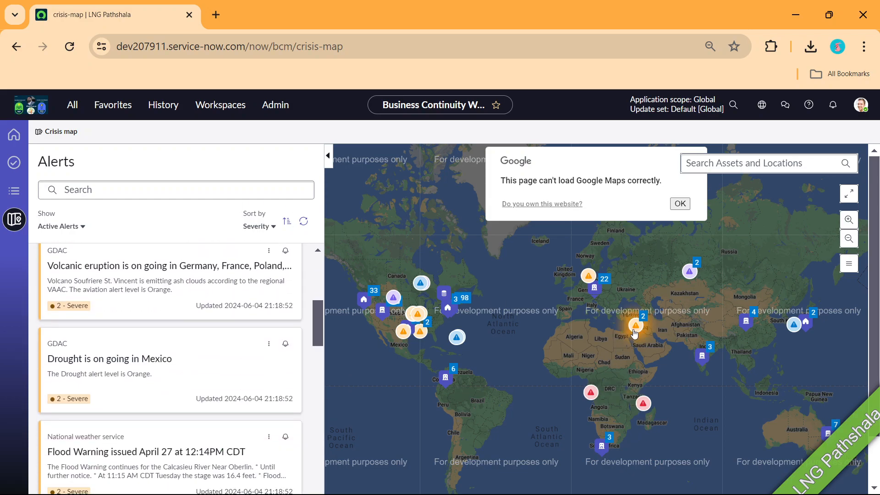
{"action": "mouse_move", "coordinate": [591, 283]}
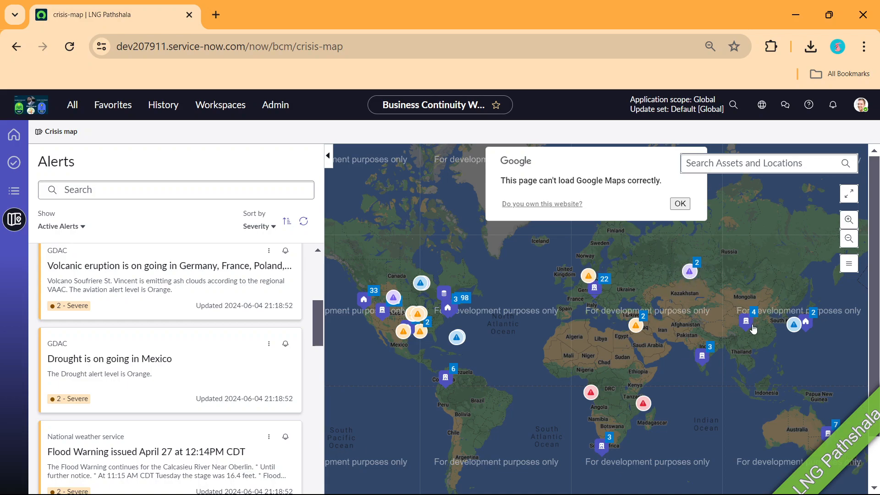
{"action": "scroll", "coordinate": [205, 243], "scroll_direction": "down", "scroll_amount": 8}
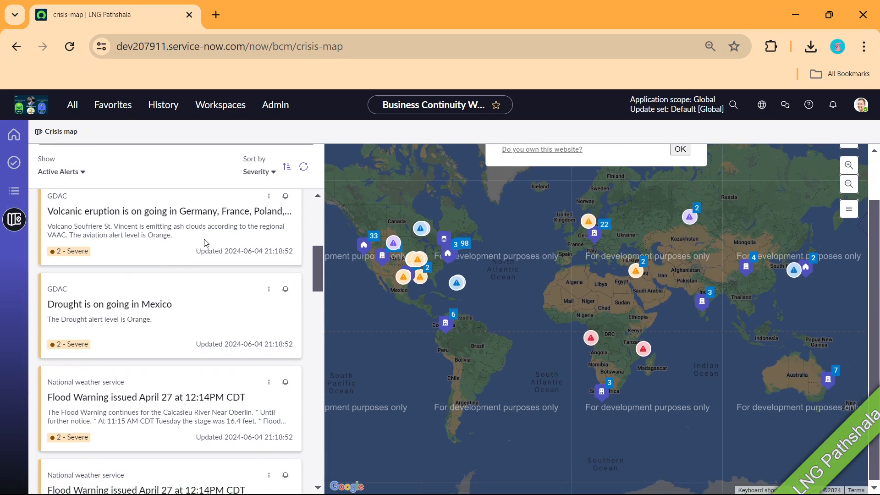
{"action": "scroll", "coordinate": [205, 243], "scroll_direction": "down", "scroll_amount": 2}
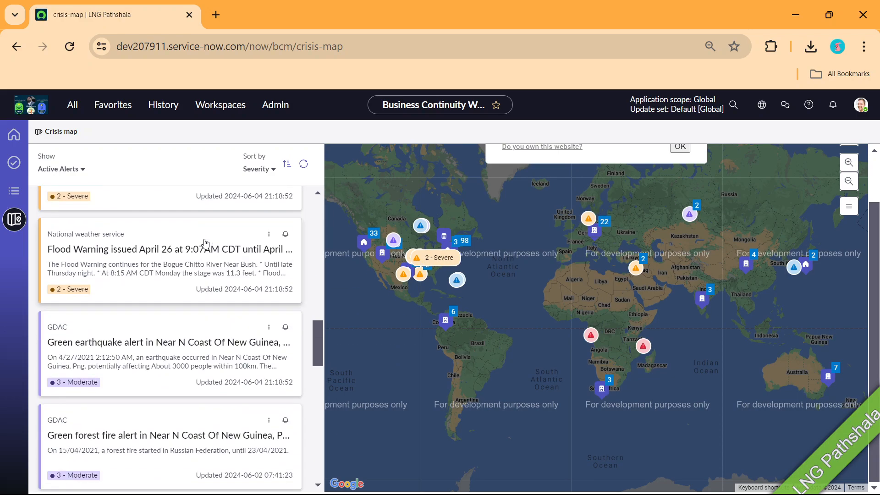
{"action": "scroll", "coordinate": [205, 243], "scroll_direction": "up", "scroll_amount": 10}
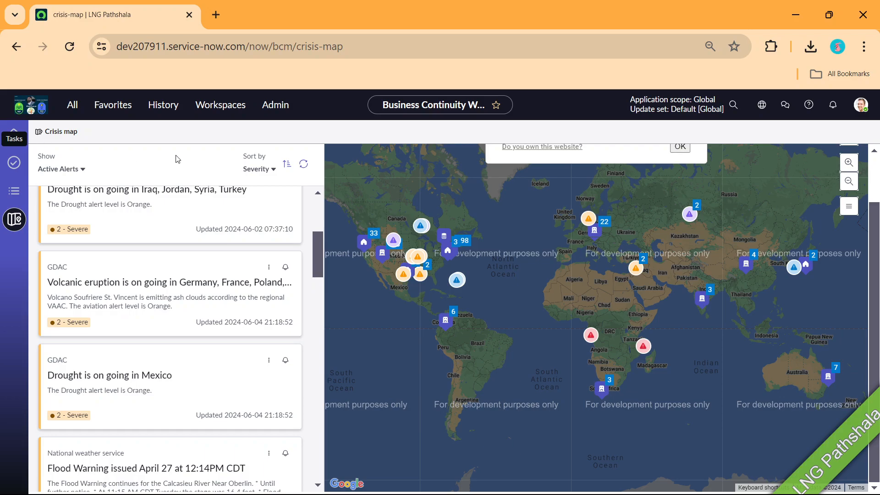
{"action": "left_click", "coordinate": [14, 136]}
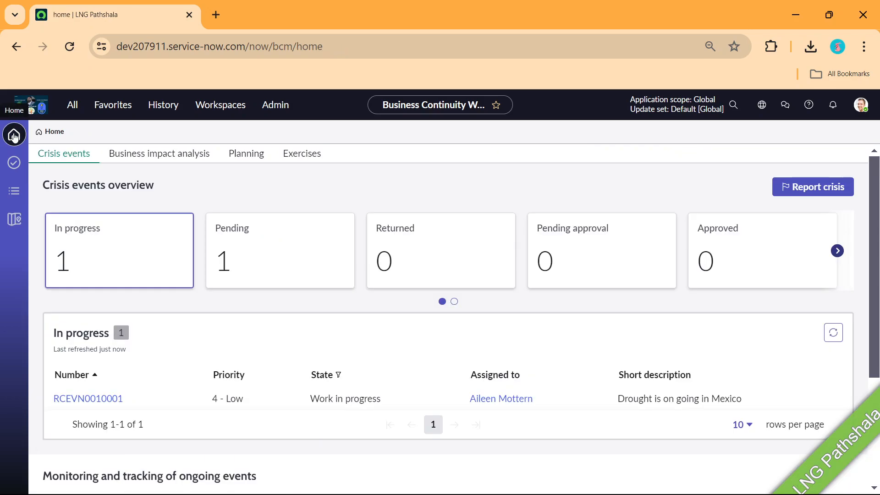
Show the overview of all nine BIAs and their states, then start a new BIA
{"action": "left_click", "coordinate": [130, 157]}
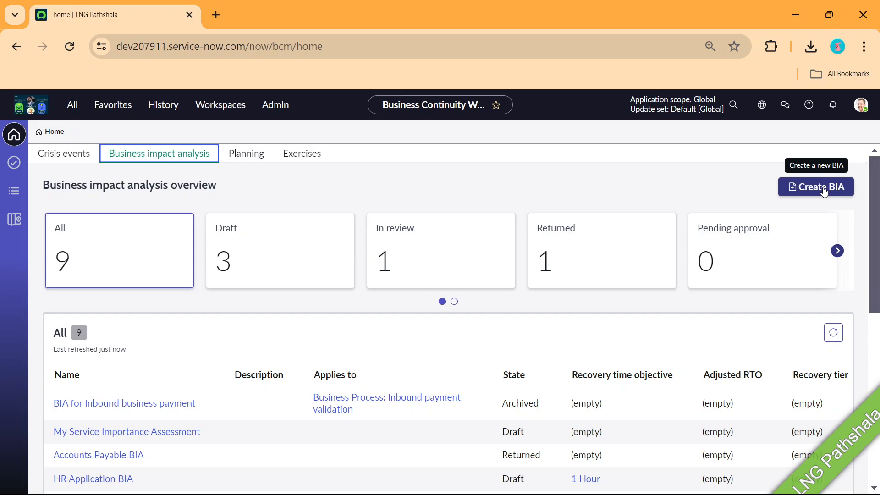
{"action": "left_click", "coordinate": [824, 190]}
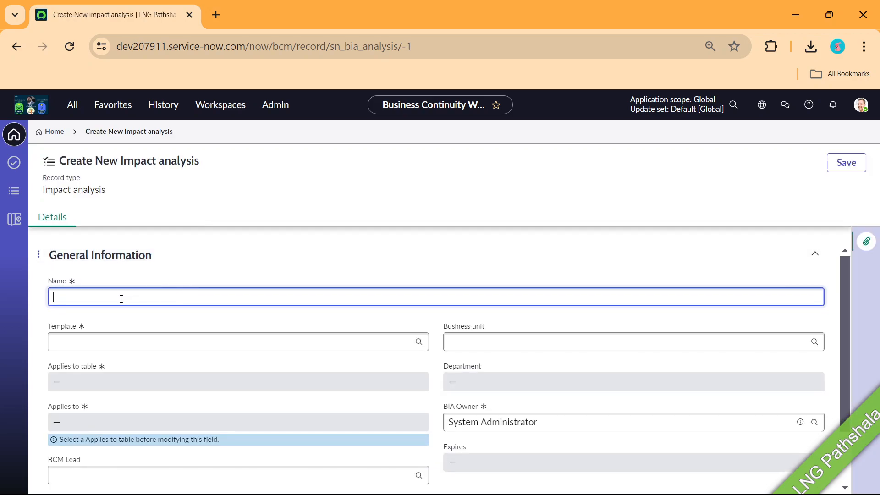
Name the impact analysis 'LNG Trainings' and choose the BIA for Business processes template
{"action": "type", "text": "LNG Traini"}
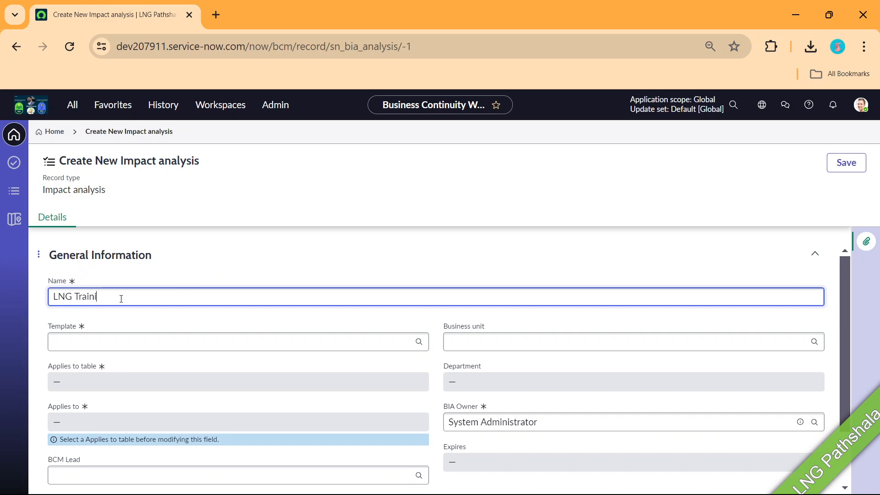
{"action": "type", "text": "ngs"}
{"action": "left_click", "coordinate": [109, 344]}
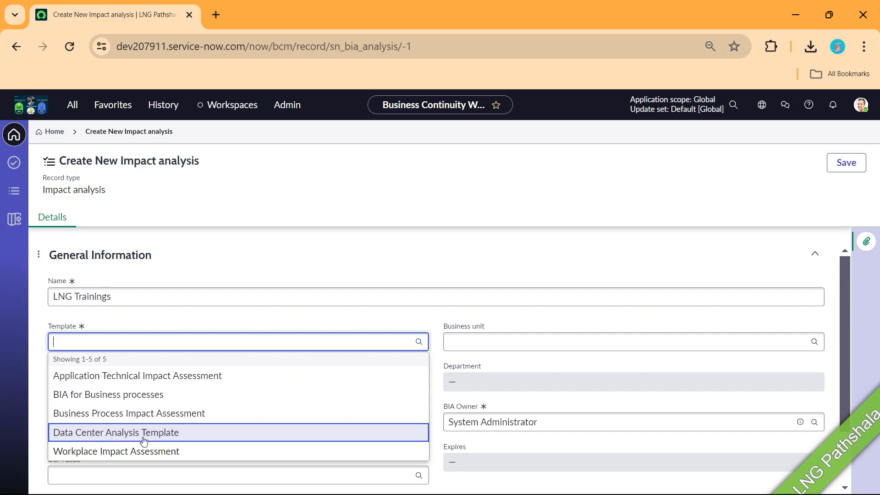
{"action": "left_click", "coordinate": [135, 397]}
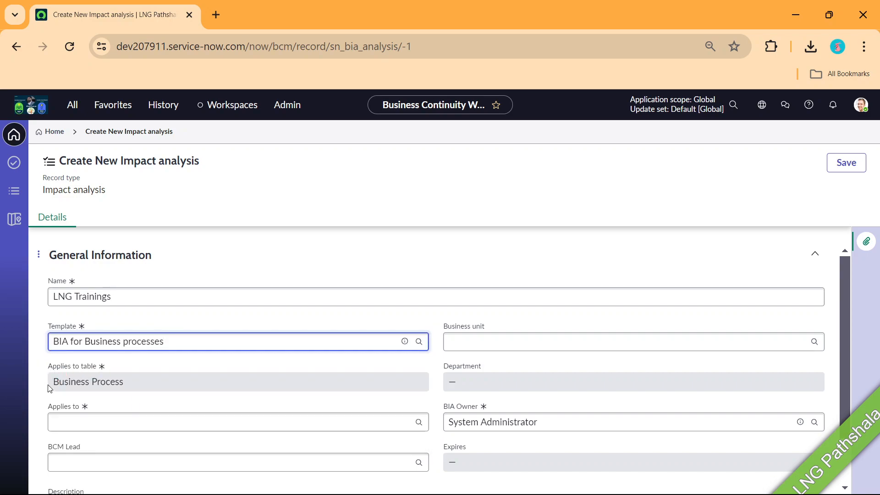
{"action": "left_click_drag", "start_coordinate": [53, 382], "coordinate": [129, 381]}
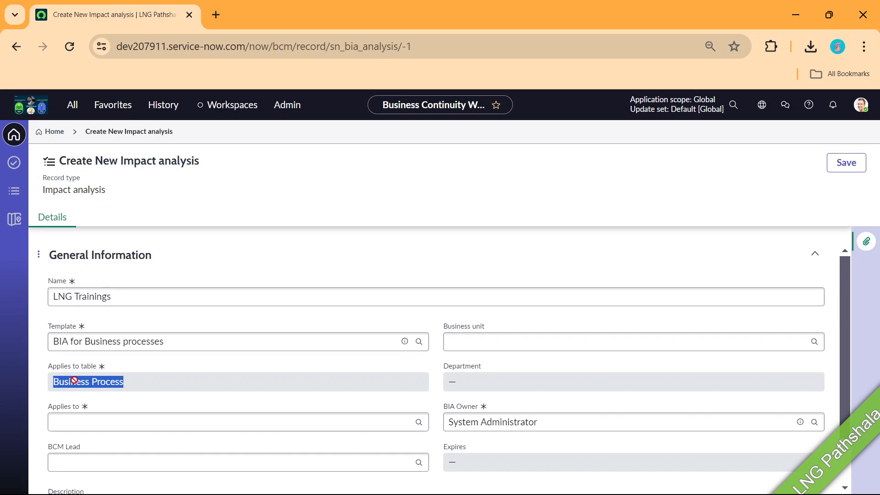
Apply the analysis to Credit score verification with business unit Finance
{"action": "scroll", "coordinate": [166, 389], "scroll_direction": "down", "scroll_amount": 1}
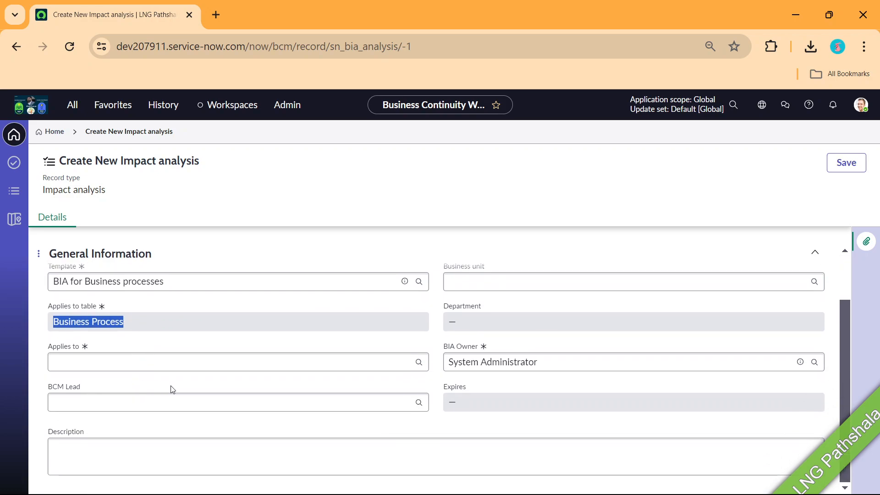
{"action": "left_click", "coordinate": [119, 361]}
{"action": "type", "text": "**"}
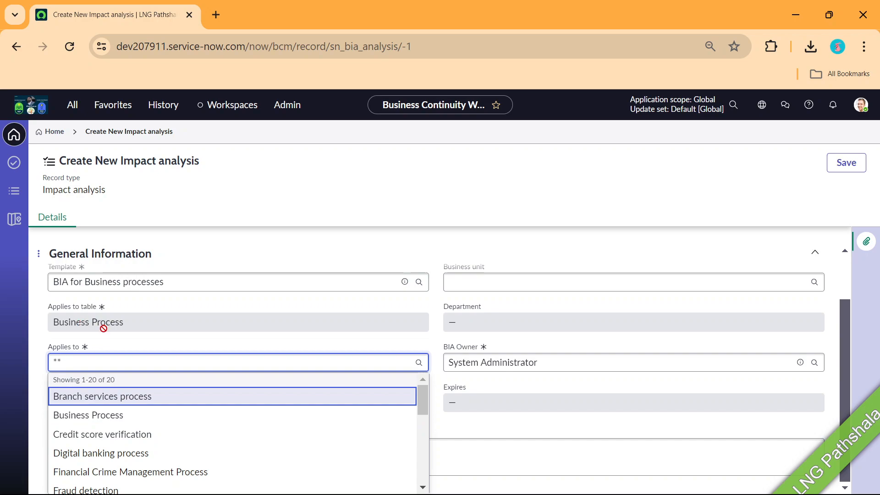
{"action": "left_click", "coordinate": [91, 439]}
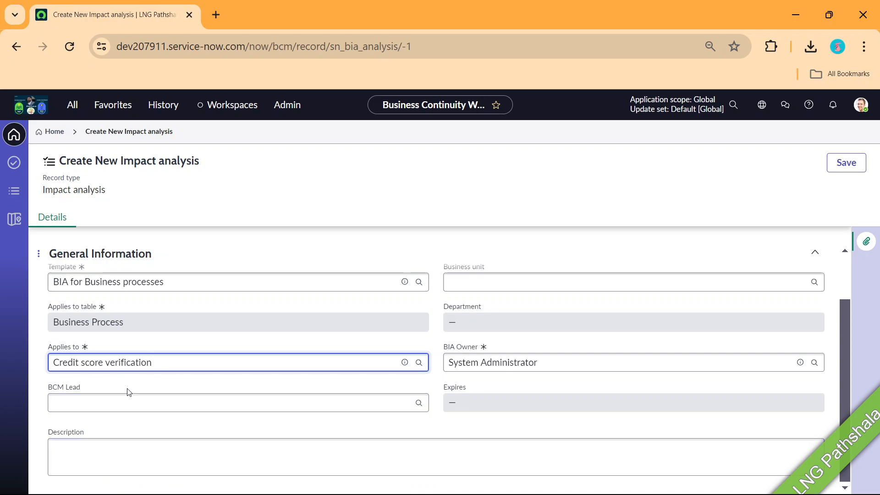
{"action": "left_click", "coordinate": [482, 346]}
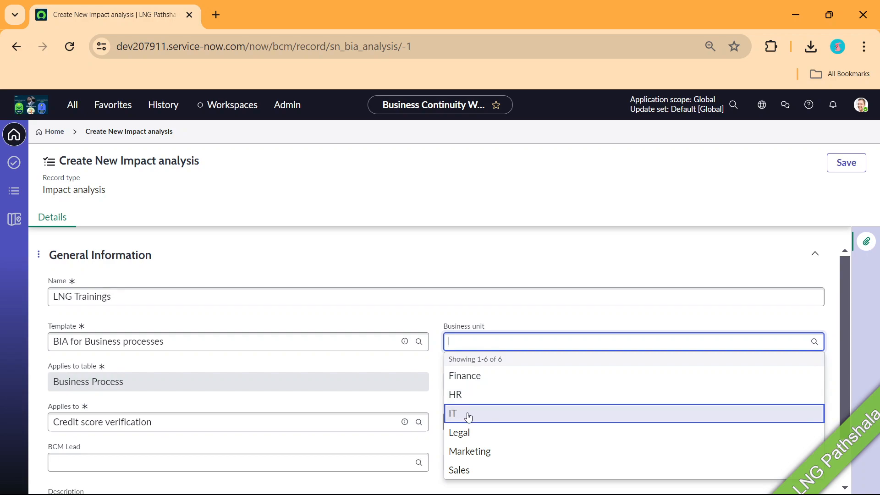
{"action": "left_click", "coordinate": [467, 377]}
{"action": "left_click", "coordinate": [467, 377]}
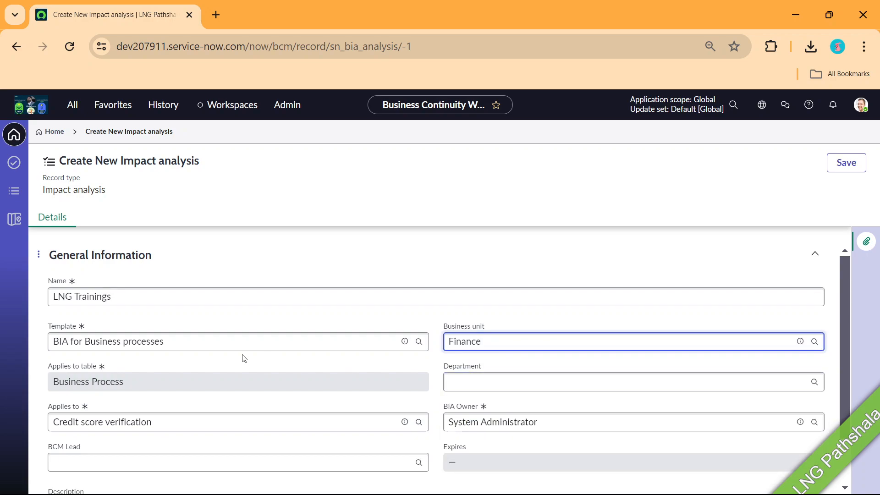
Search for a BCM Lead, then bring up the browser tab's options menu
{"action": "scroll", "coordinate": [224, 376], "scroll_direction": "down", "scroll_amount": 1}
{"action": "left_click", "coordinate": [124, 406]}
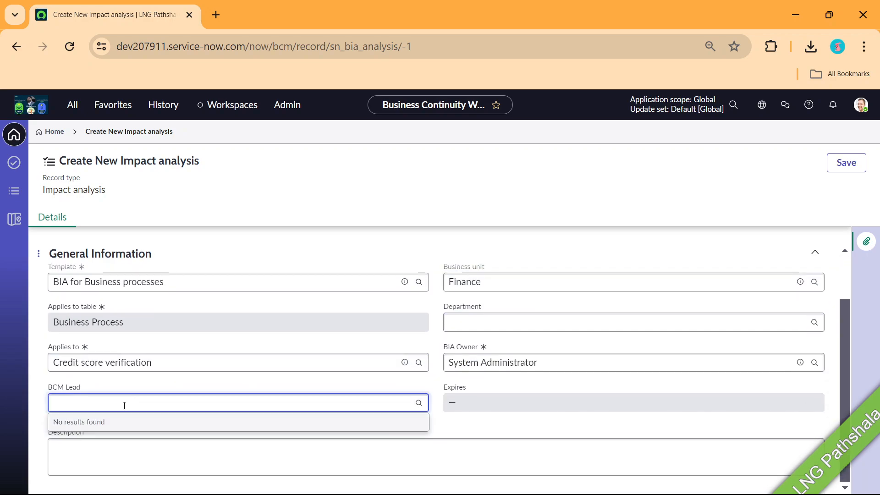
{"action": "type", "text": "*"}
{"action": "left_click_drag", "start_coordinate": [124, 406], "coordinate": [52, 397]}
{"action": "right_click", "coordinate": [133, 10]}
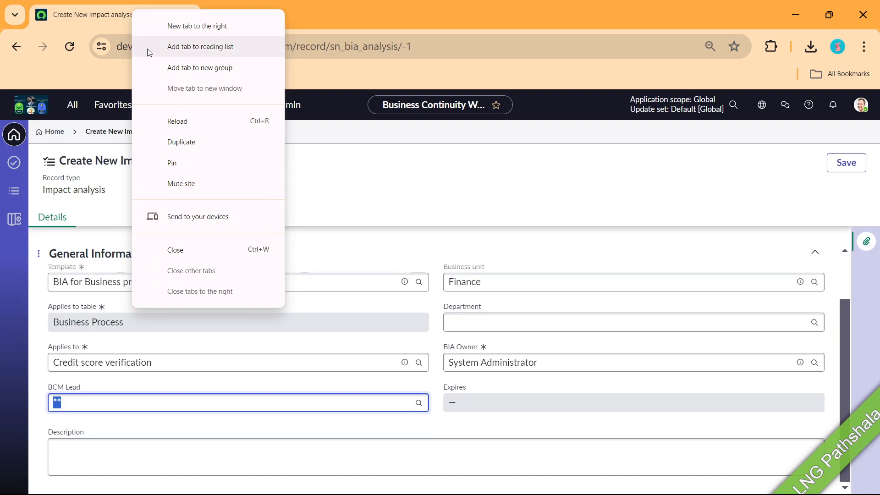
Duplicate the page into a new tab and open the administrator's own profile record
{"action": "left_click", "coordinate": [180, 144]}
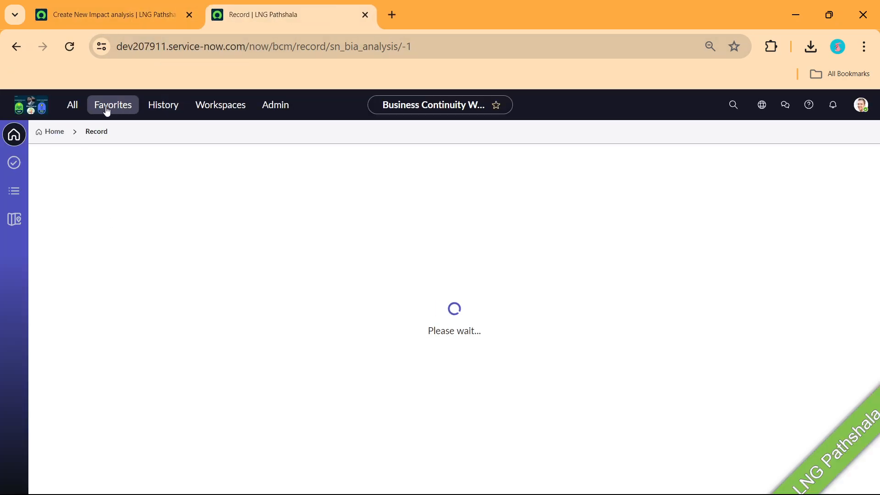
{"action": "left_click", "coordinate": [861, 105]}
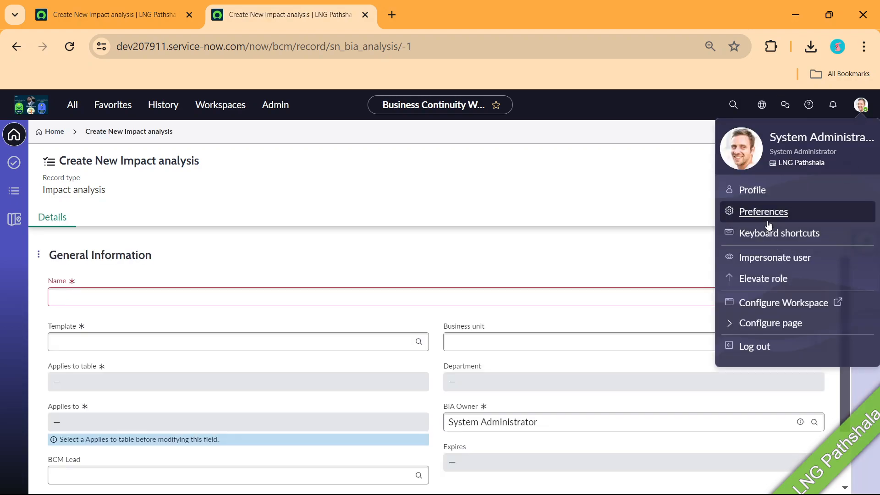
{"action": "left_click", "coordinate": [756, 193]}
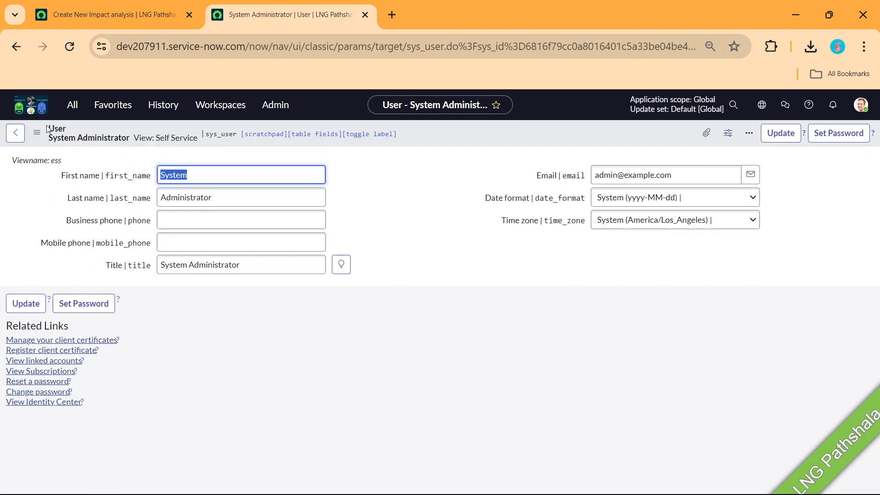
Switch the profile form to the ITIL view, then back to the Default view
{"action": "left_click", "coordinate": [37, 133]}
{"action": "mouse_move", "coordinate": [111, 231]}
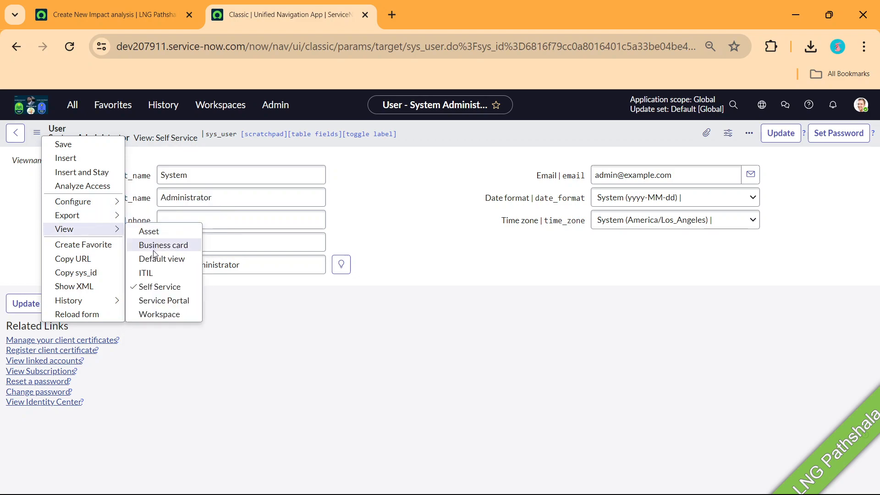
{"action": "left_click", "coordinate": [154, 274]}
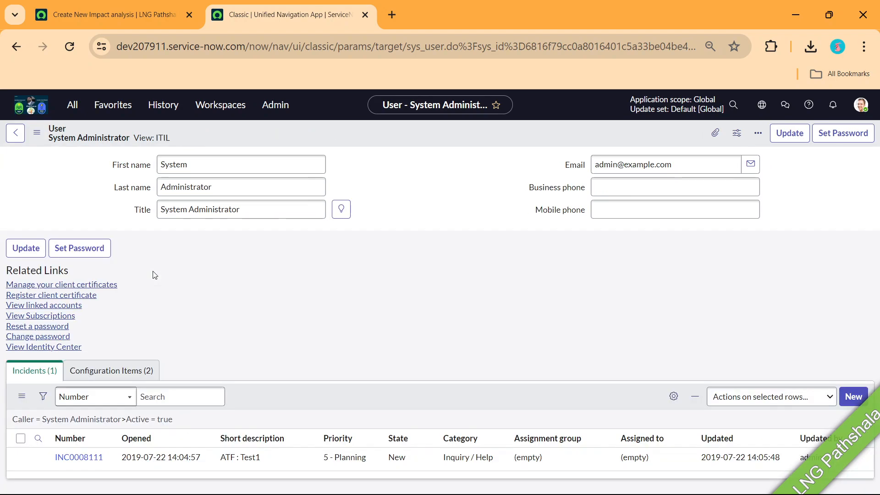
{"action": "scroll", "coordinate": [179, 298], "scroll_direction": "down", "scroll_amount": 1}
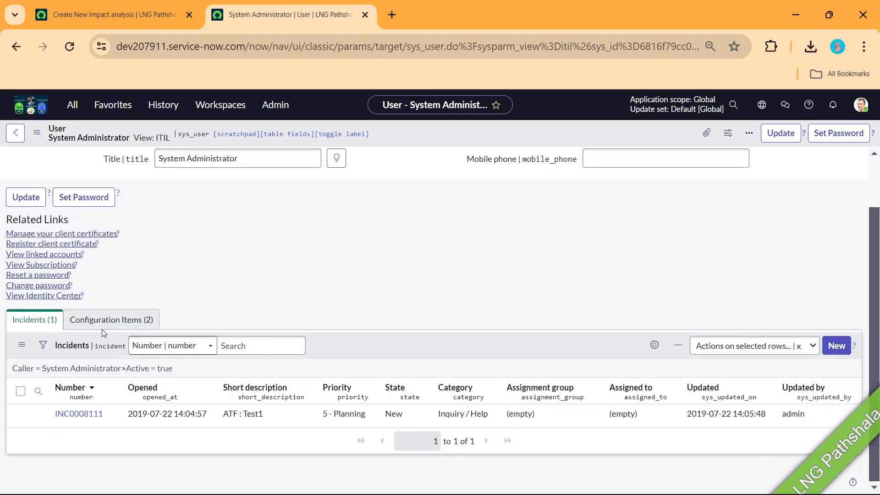
{"action": "scroll", "coordinate": [169, 269], "scroll_direction": "up", "scroll_amount": 1}
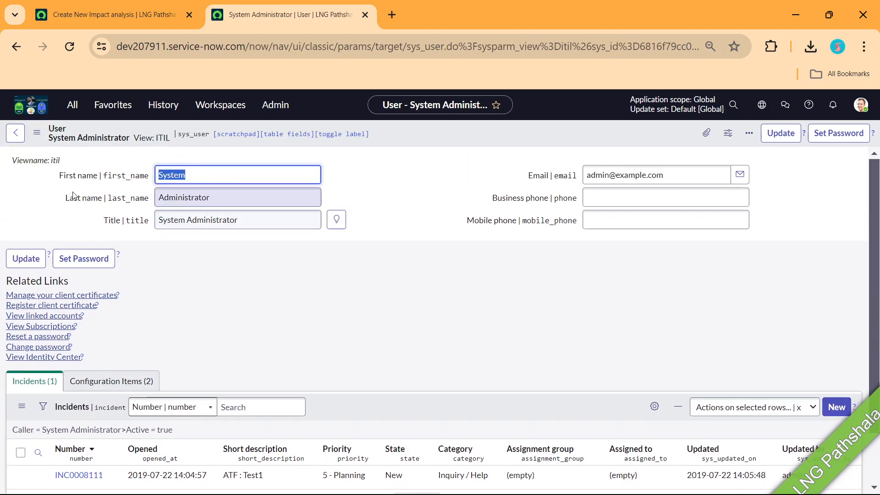
{"action": "left_click", "coordinate": [40, 133]}
{"action": "mouse_move", "coordinate": [115, 229]}
{"action": "left_click", "coordinate": [163, 259]}
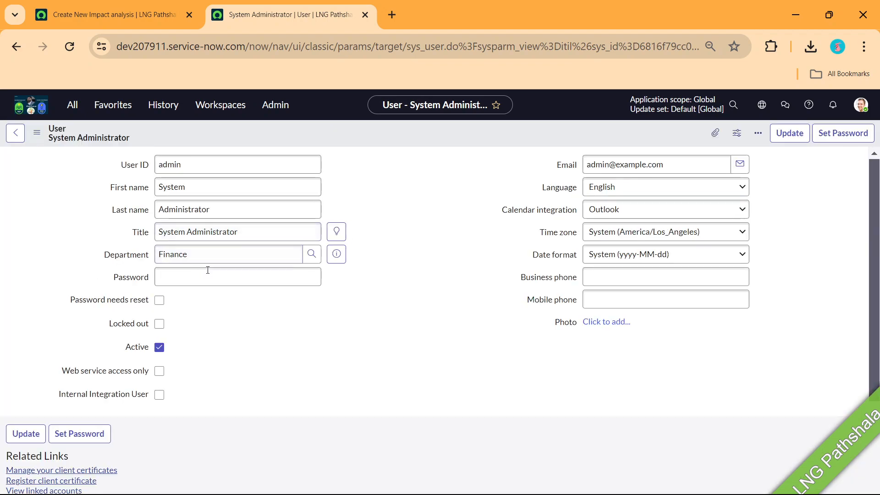
Show the user's Roles list and start editing its role memberships
{"action": "scroll", "coordinate": [195, 316], "scroll_direction": "down", "scroll_amount": 3}
{"action": "left_click", "coordinate": [126, 403]}
{"action": "scroll", "coordinate": [234, 357], "scroll_direction": "down", "scroll_amount": 1}
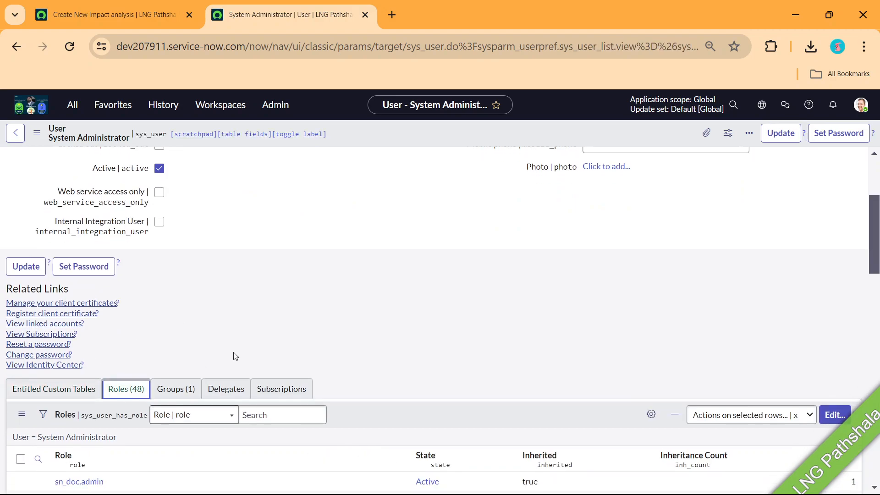
{"action": "scroll", "coordinate": [234, 357], "scroll_direction": "down", "scroll_amount": 5}
{"action": "left_click", "coordinate": [834, 204]}
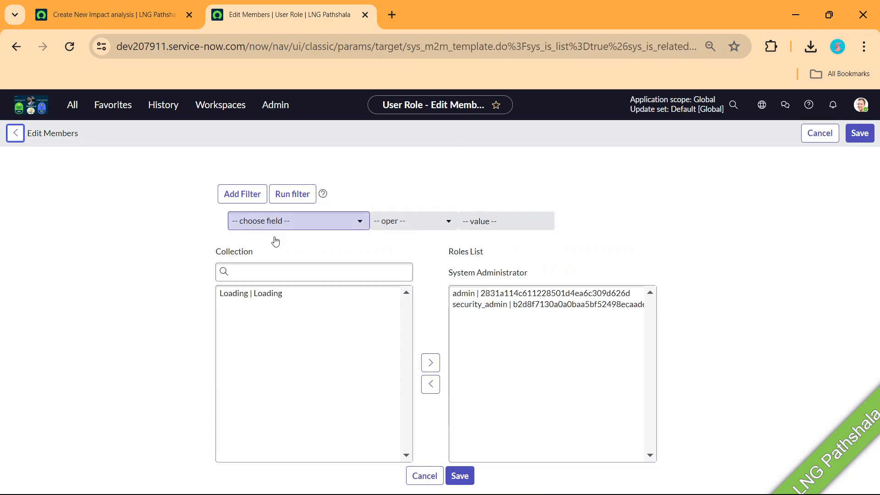
Filter available roles by 'cm', add all twelve sn_bcm roles to the user, and save
{"action": "left_click", "coordinate": [264, 273]}
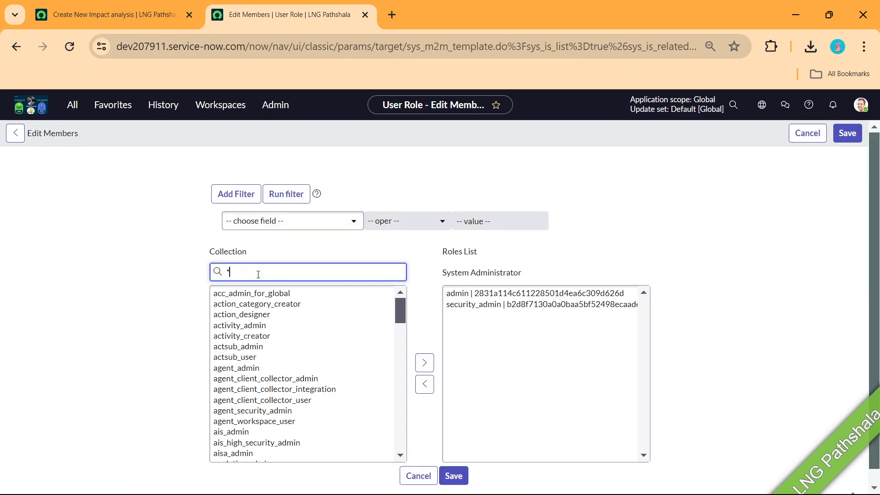
{"action": "type", "text": "cm"}
{"action": "left_click", "coordinate": [255, 293]}
{"action": "left_click", "coordinate": [240, 411], "text": "shift"}
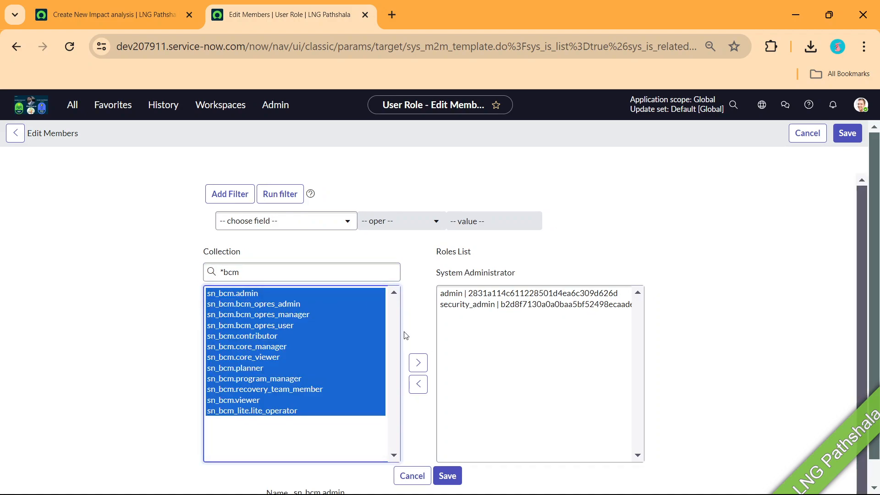
{"action": "left_click", "coordinate": [418, 363]}
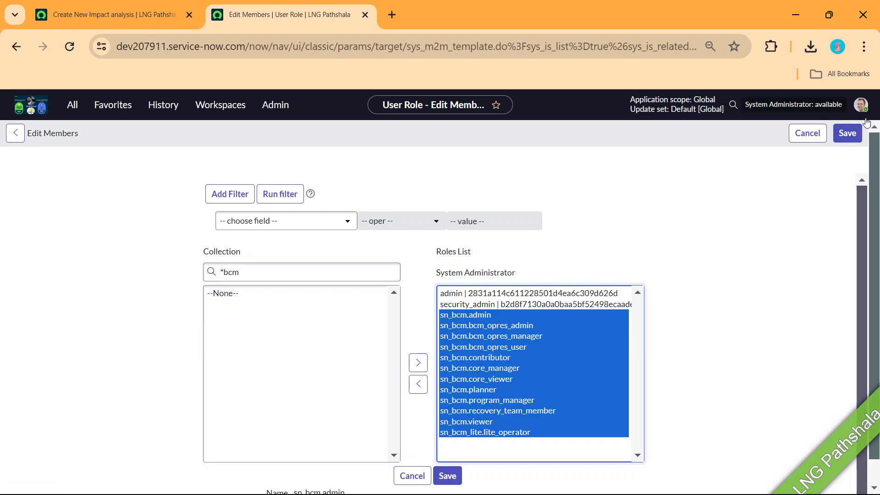
{"action": "left_click", "coordinate": [446, 479]}
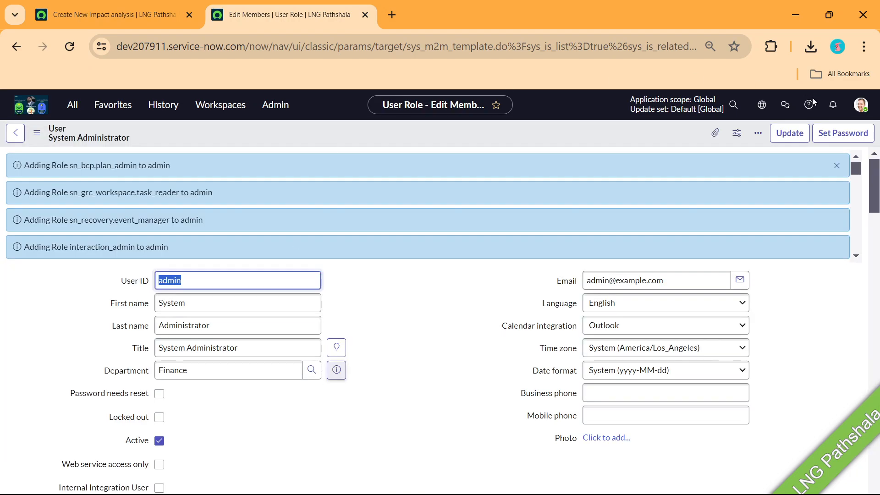
{"action": "right_click", "coordinate": [568, 133]}
{"action": "left_click", "coordinate": [128, 20]}
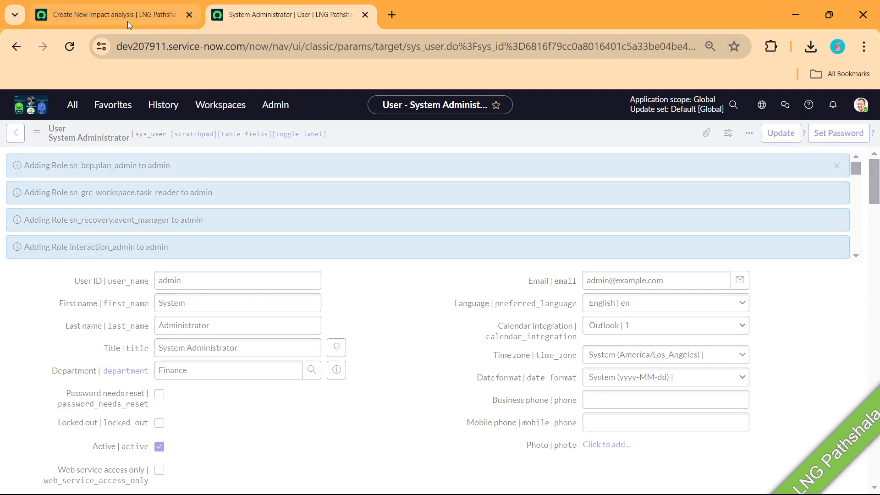
Clear the BCM Lead entry and log out, leaving the page with unsaved changes
{"action": "key", "text": "BackSpace"}
{"action": "type", "text": "**"}
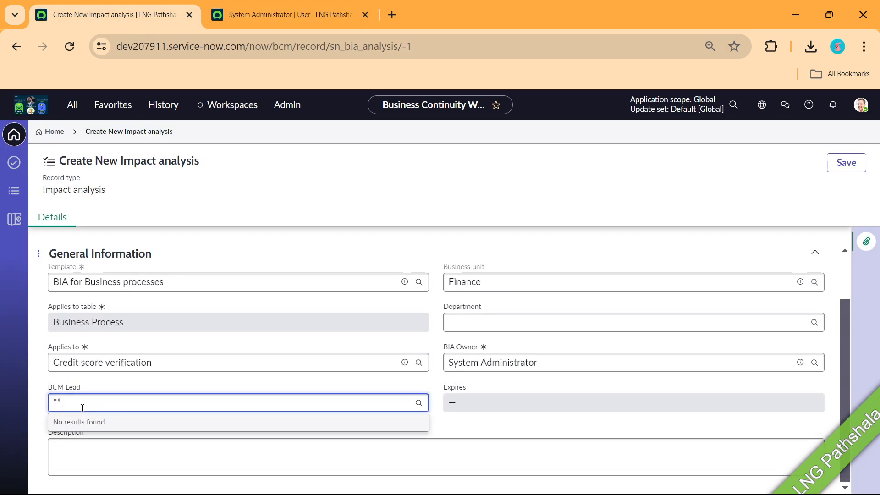
{"action": "left_click", "coordinate": [861, 105]}
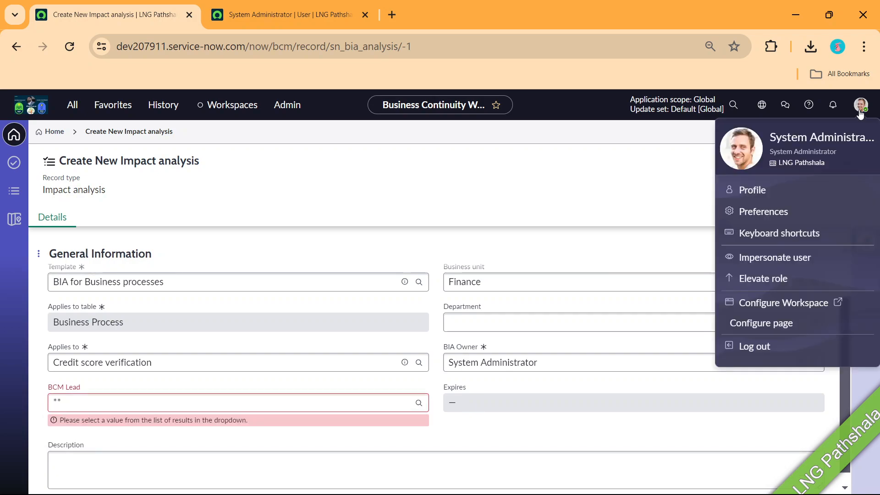
{"action": "left_click", "coordinate": [752, 351]}
{"action": "left_click", "coordinate": [504, 135]}
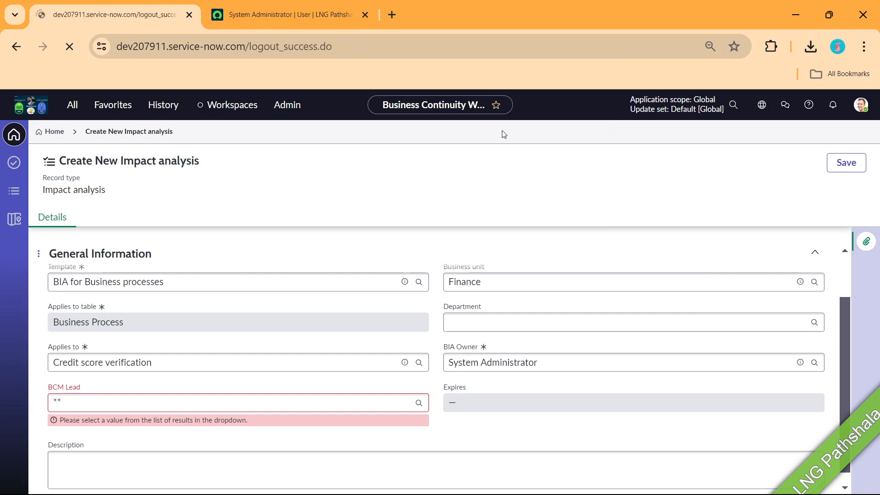
Log back in with the administrator account and open the Business Continuity Workspace
{"action": "type", "text": "admin"}
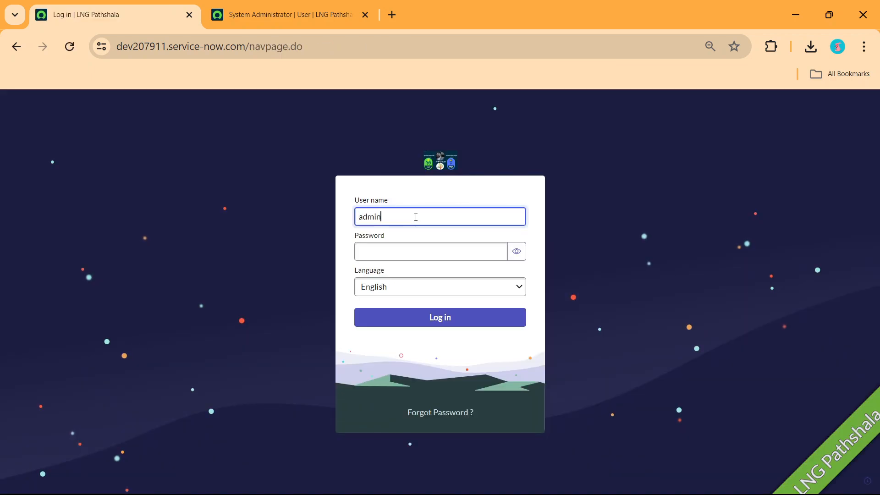
{"action": "key", "text": "Tab"}
{"action": "type", "text": "•••••••••••"}
{"action": "key", "text": "Return"}
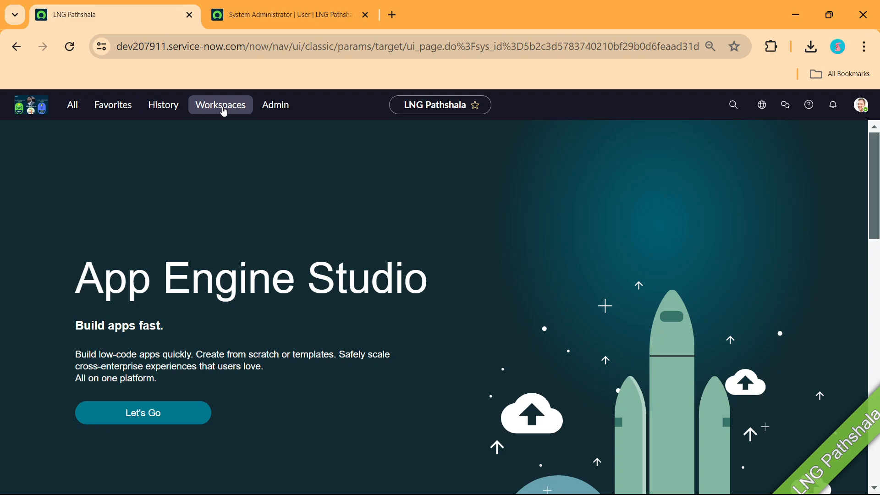
{"action": "left_click", "coordinate": [222, 109]}
{"action": "left_click", "coordinate": [189, 185]}
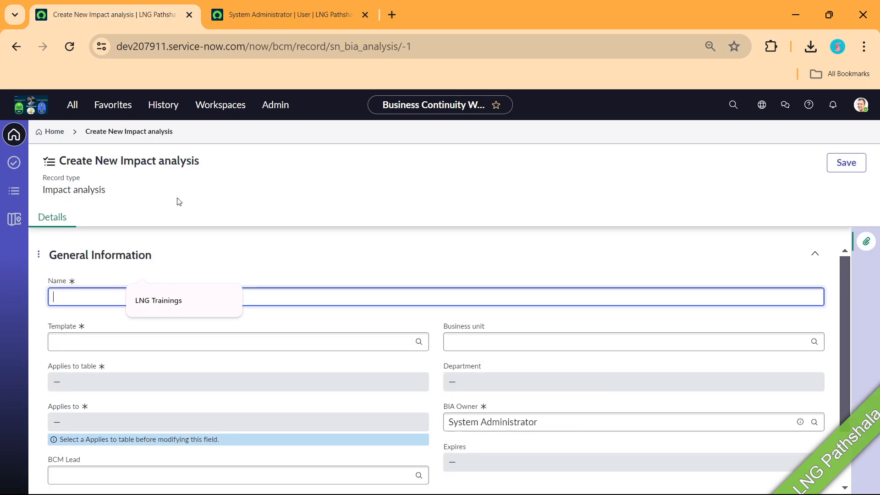
Name it LNG Trainings, use the BIA for Business processes template, applying to Credit score verification
{"action": "left_click", "coordinate": [180, 301]}
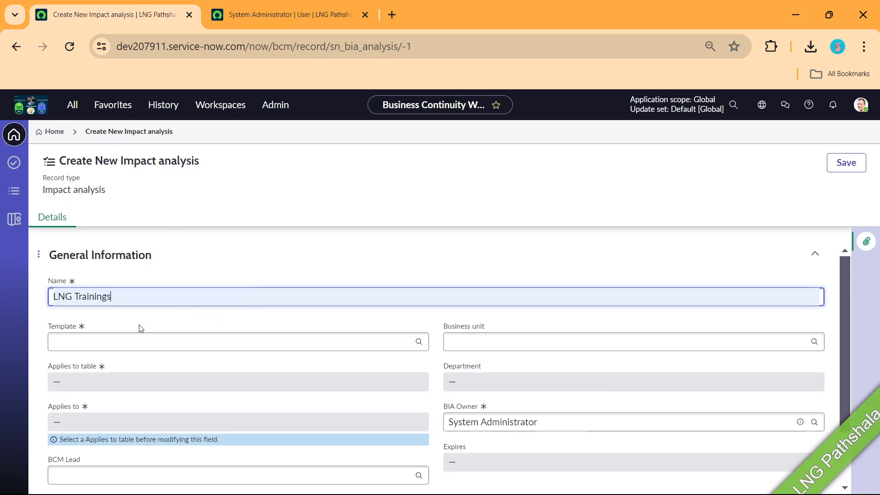
{"action": "left_click", "coordinate": [127, 347]}
{"action": "left_click", "coordinate": [170, 370]}
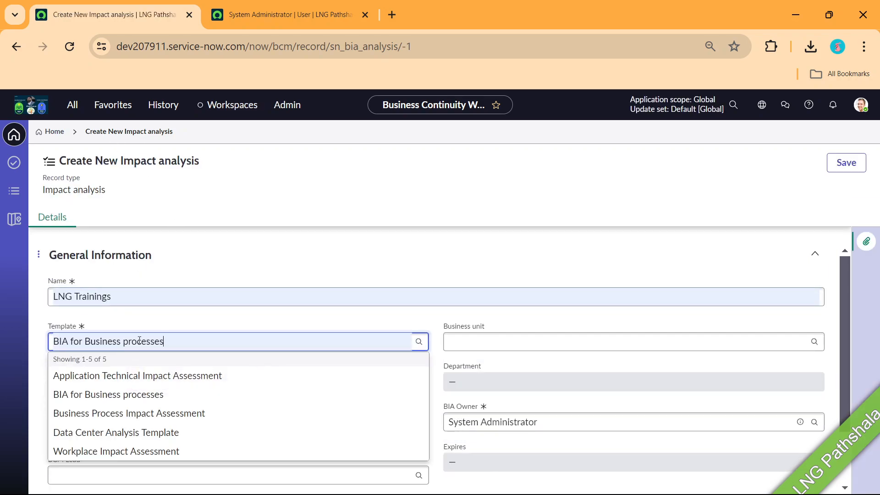
{"action": "left_click", "coordinate": [112, 374]}
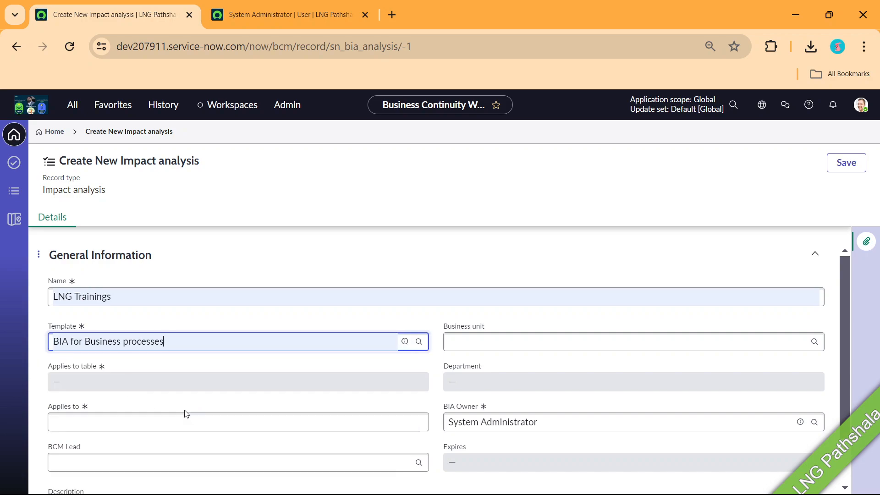
{"action": "scroll", "coordinate": [227, 371], "scroll_direction": "down", "scroll_amount": 1}
{"action": "left_click", "coordinate": [96, 362]}
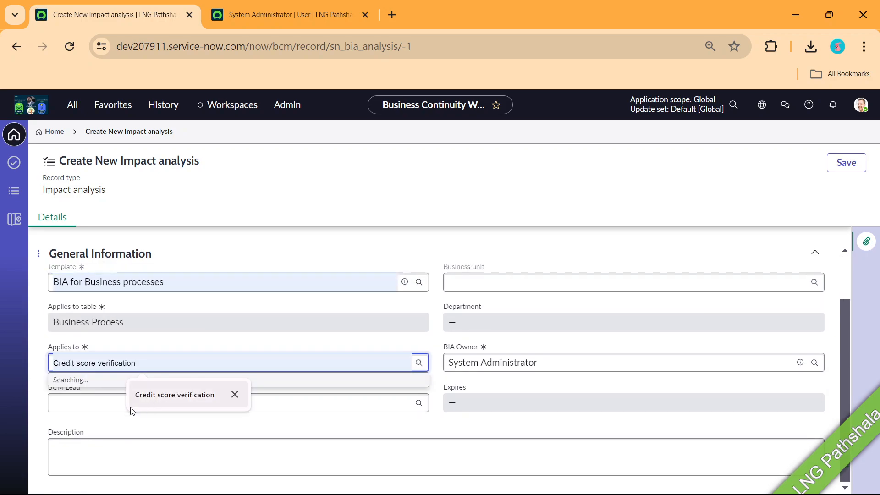
{"action": "left_click", "coordinate": [102, 434]}
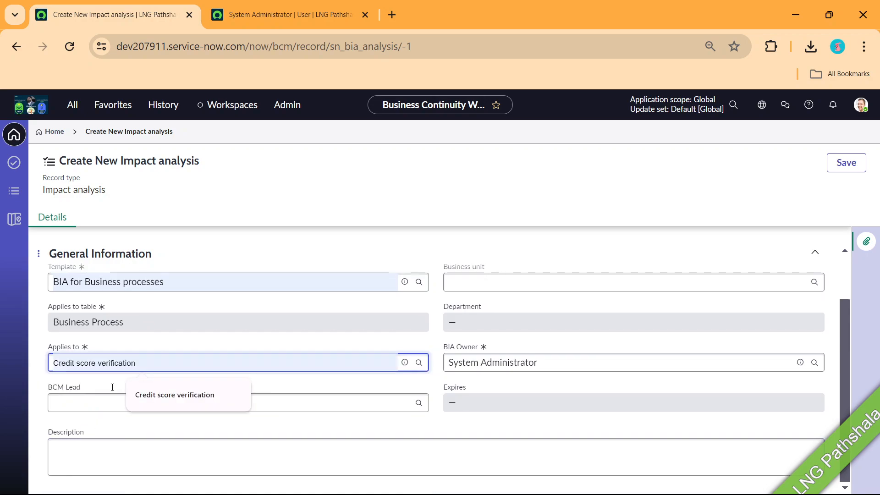
Set the BIA Owner to System Administrator and the business unit to HR
{"action": "left_click", "coordinate": [75, 403]}
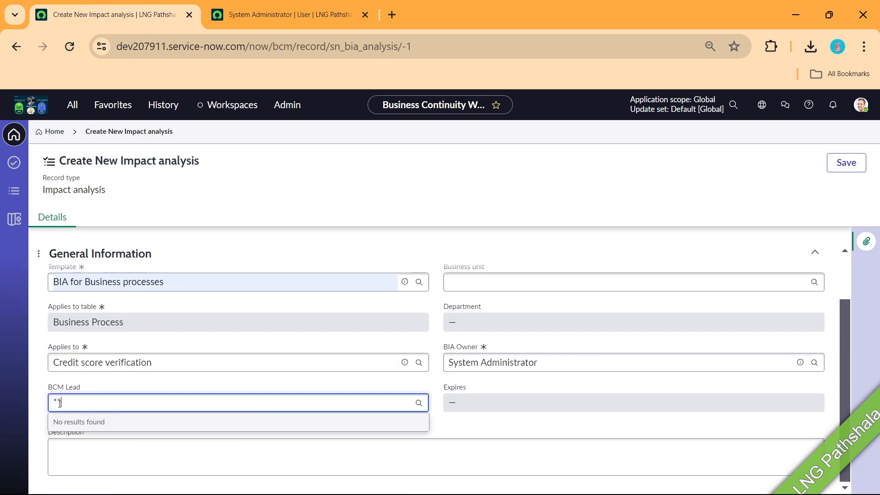
{"action": "key", "text": "BackSpace"}
{"action": "key", "text": "BackSpace"}
{"action": "left_click", "coordinate": [573, 363]}
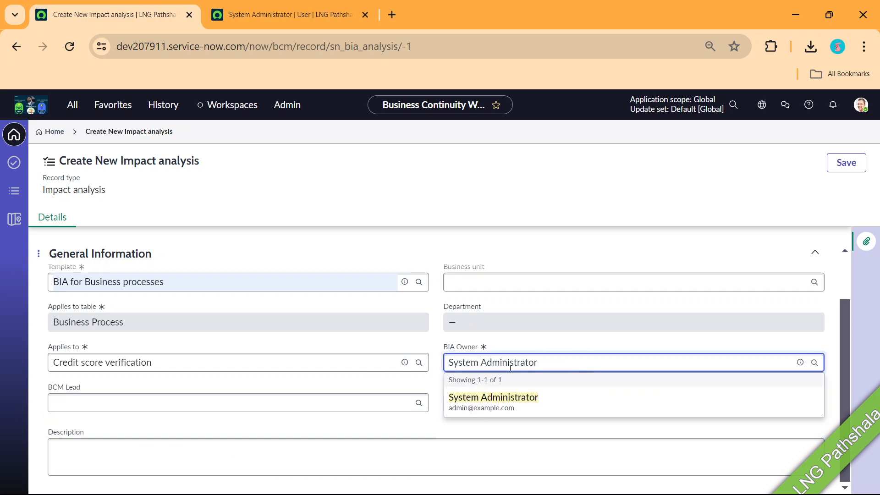
{"action": "left_click", "coordinate": [505, 404]}
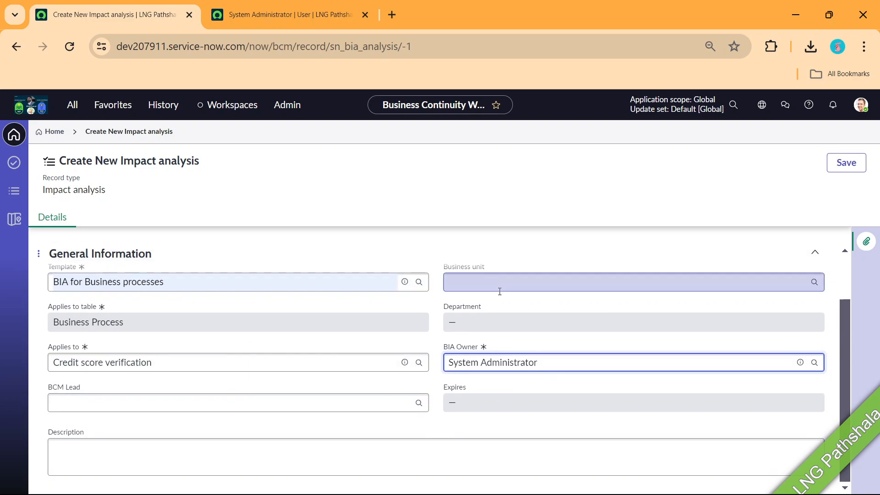
{"action": "left_click", "coordinate": [491, 279]}
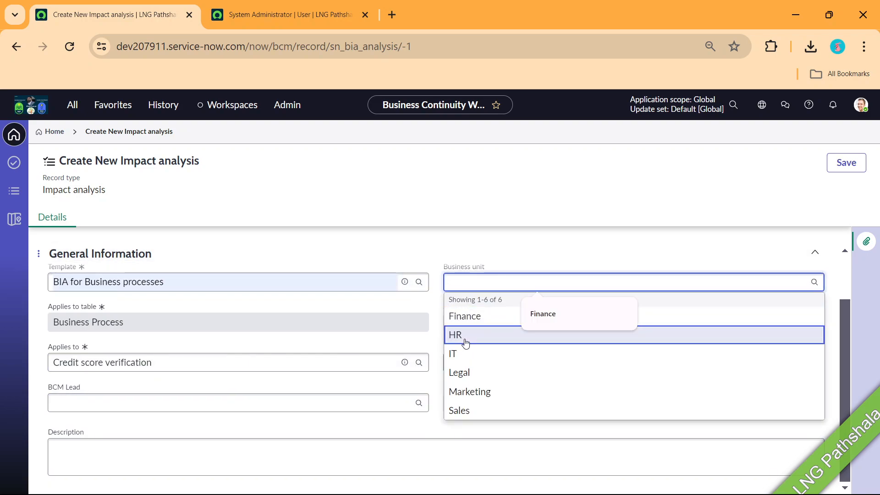
{"action": "left_click", "coordinate": [460, 336]}
Replace the Applies to value with Financial Crime Management Process
{"action": "left_click", "coordinate": [142, 400]}
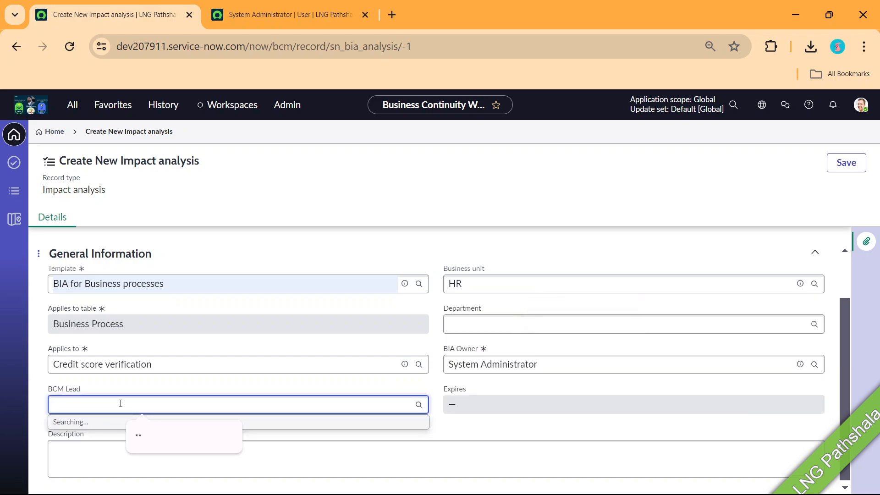
{"action": "left_click_drag", "start_coordinate": [158, 364], "coordinate": [35, 364]}
{"action": "key", "text": "BackSpace"}
{"action": "type", "text": "**"}
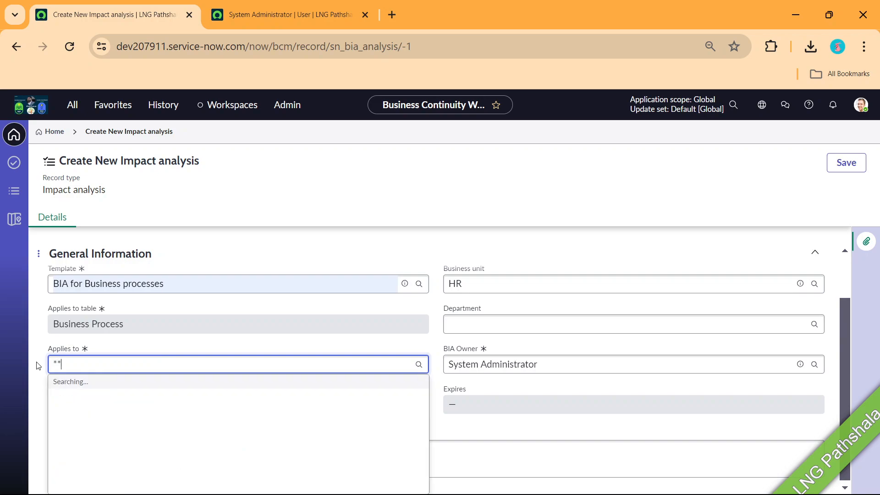
{"action": "left_click", "coordinate": [103, 477]}
{"action": "left_click", "coordinate": [103, 405]}
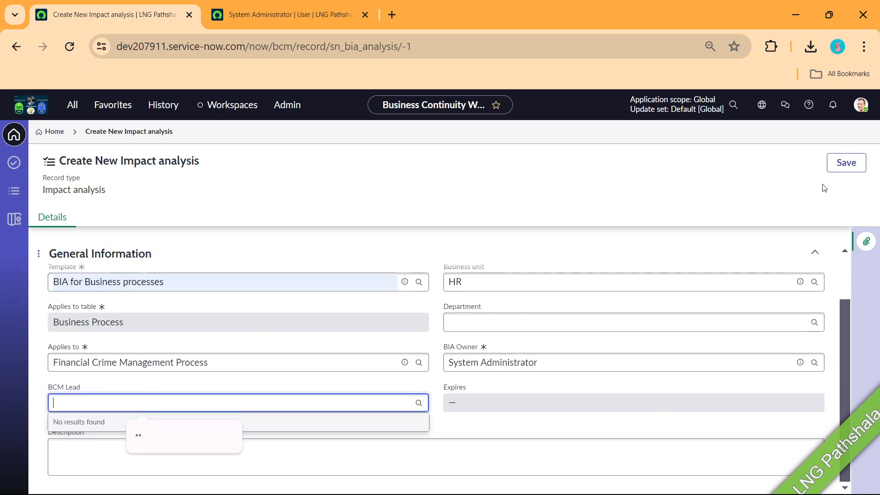
{"action": "left_click", "coordinate": [839, 170]}
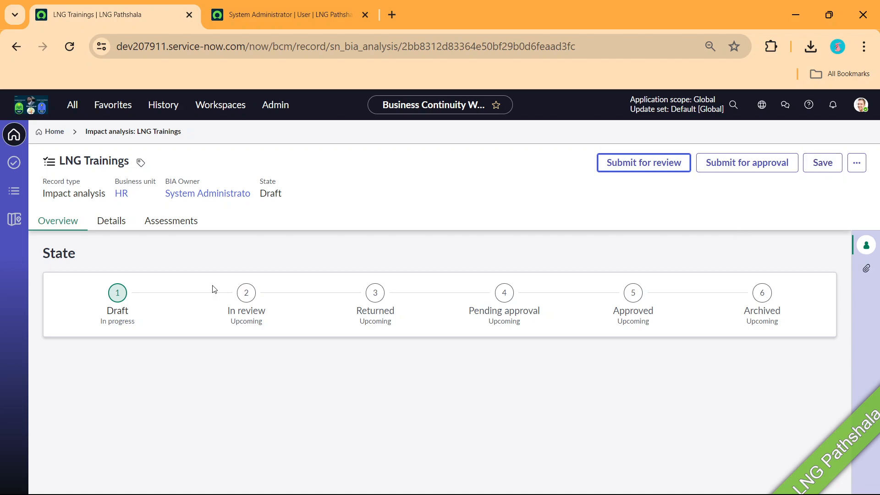
Open the LNG Trainings details form, widen it, and list its Recovery time objective and Dependency assessments
{"action": "left_click", "coordinate": [103, 223]}
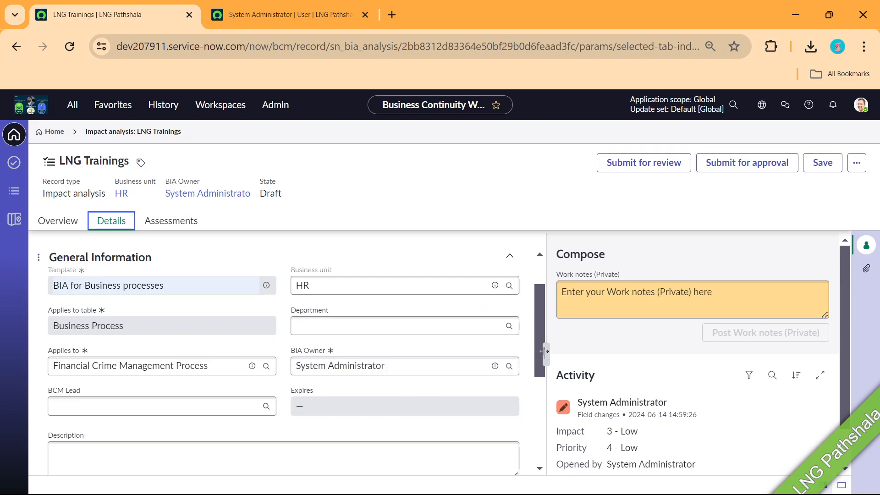
{"action": "left_click_drag", "start_coordinate": [543, 354], "coordinate": [686, 354]}
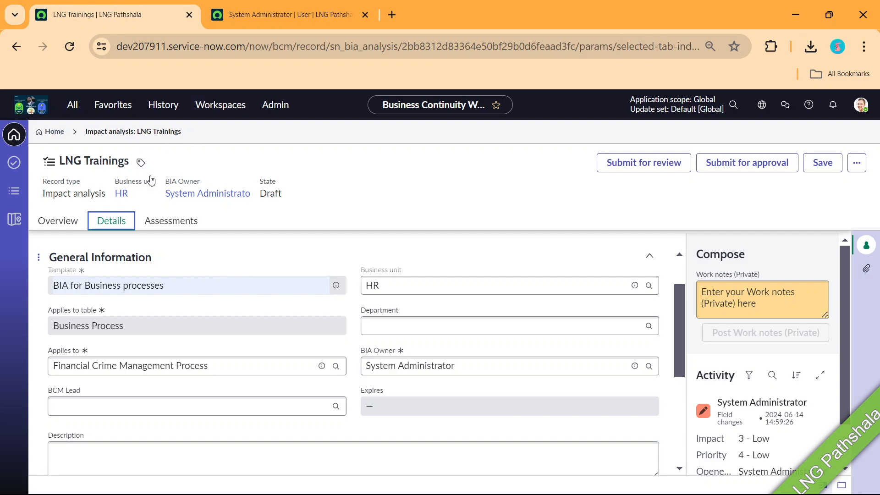
{"action": "left_click", "coordinate": [166, 226]}
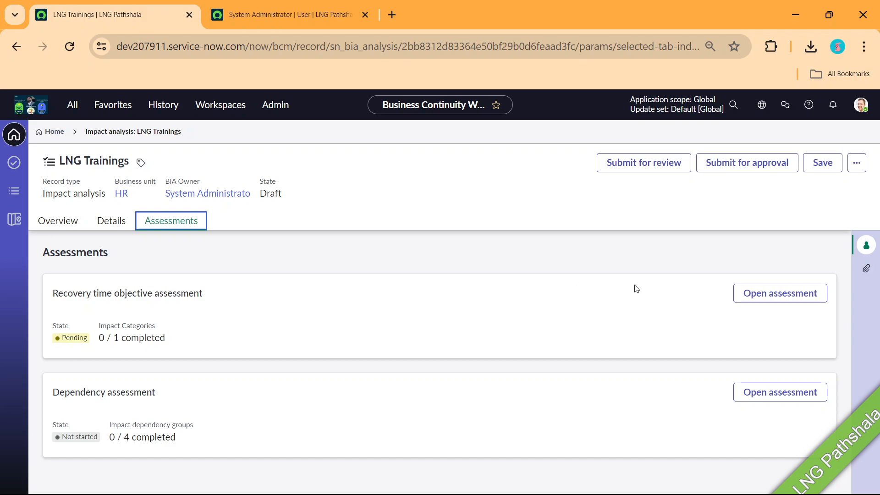
Open the Recovery time objective assessment and answer Mission Critical with 8 Hours
{"action": "left_click", "coordinate": [755, 293]}
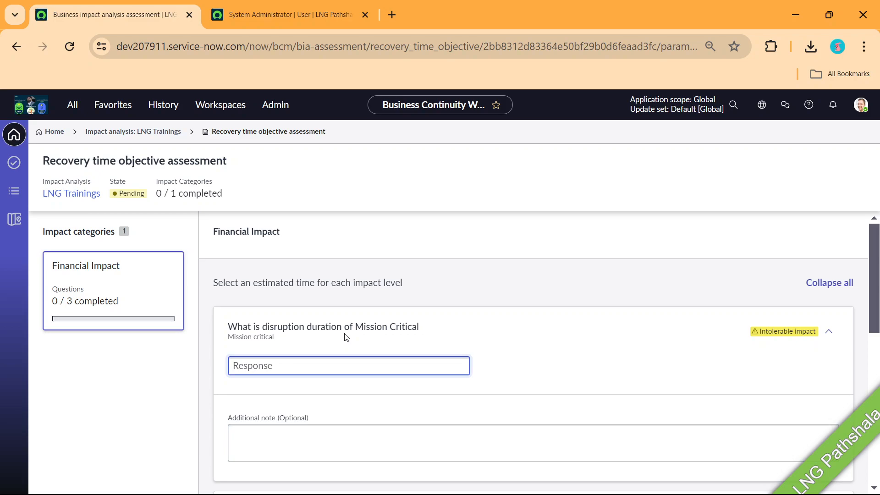
{"action": "left_click", "coordinate": [335, 369]}
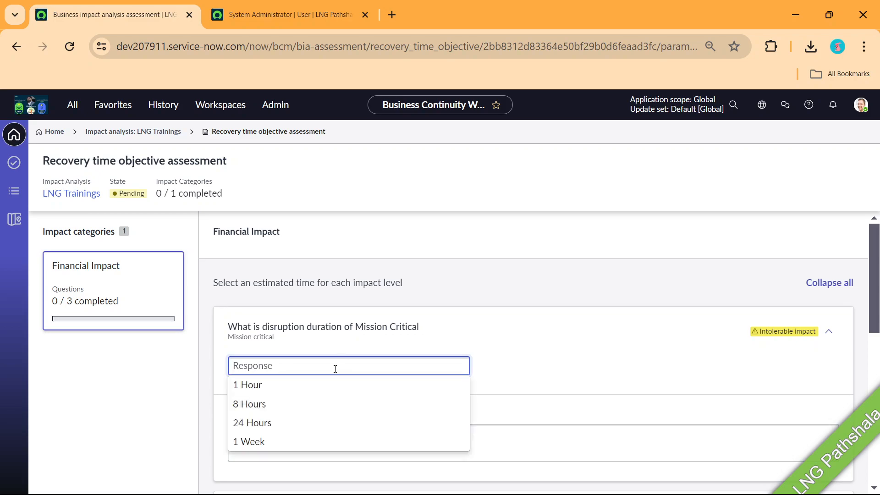
{"action": "left_click", "coordinate": [266, 424]}
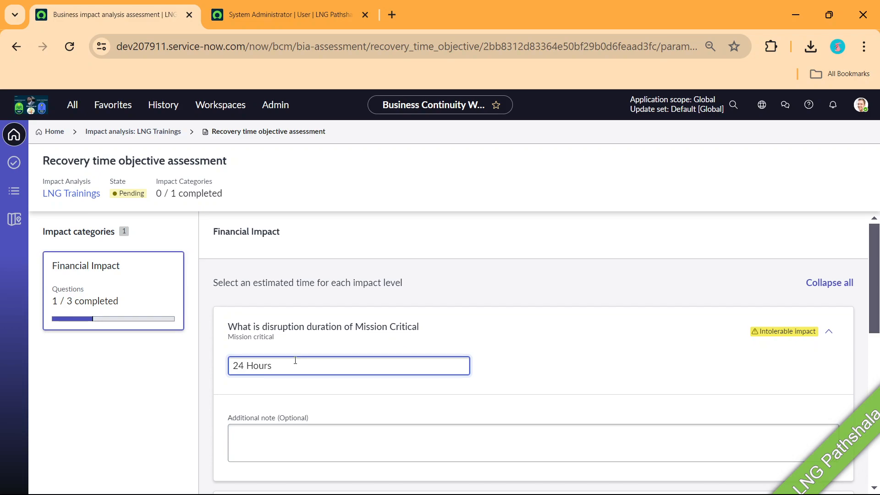
{"action": "scroll", "coordinate": [282, 348], "scroll_direction": "down", "scroll_amount": 3}
{"action": "left_click", "coordinate": [272, 290]}
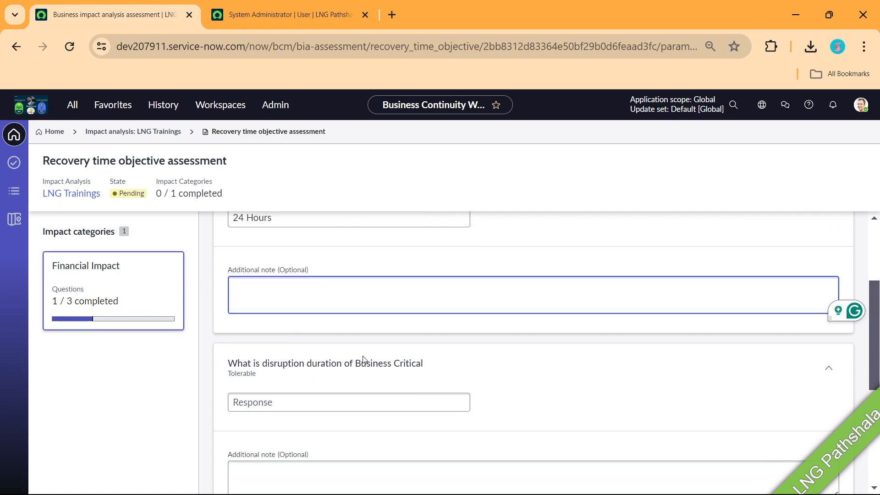
{"action": "scroll", "coordinate": [278, 398], "scroll_direction": "up", "scroll_amount": 3}
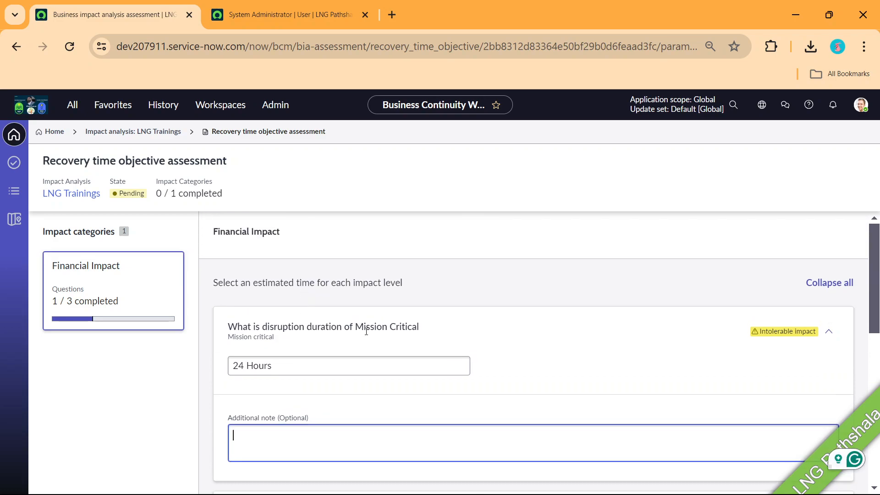
{"action": "left_click_drag", "start_coordinate": [355, 328], "coordinate": [433, 328]}
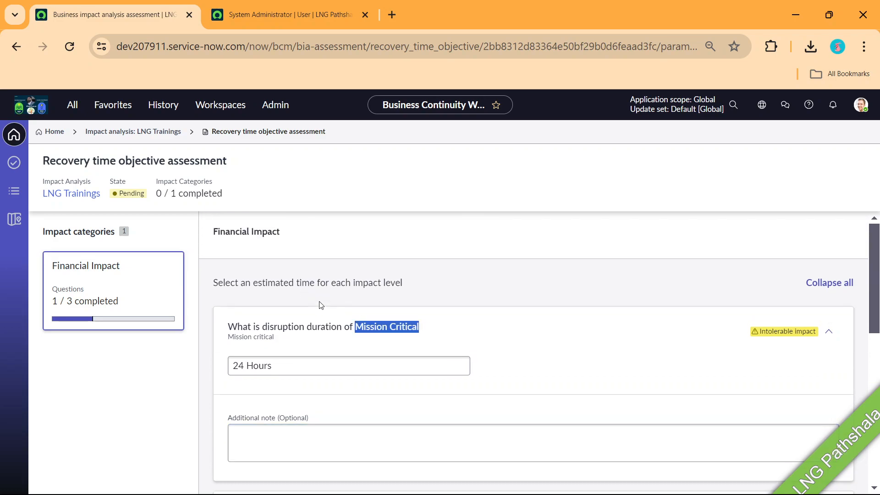
{"action": "left_click_drag", "start_coordinate": [295, 363], "coordinate": [199, 359]}
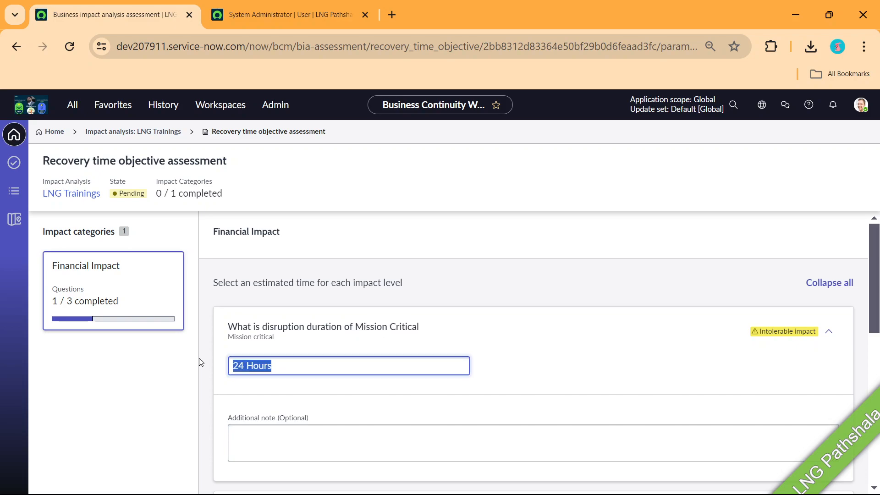
{"action": "key", "text": "BackSpace"}
{"action": "type", "text": "*"}
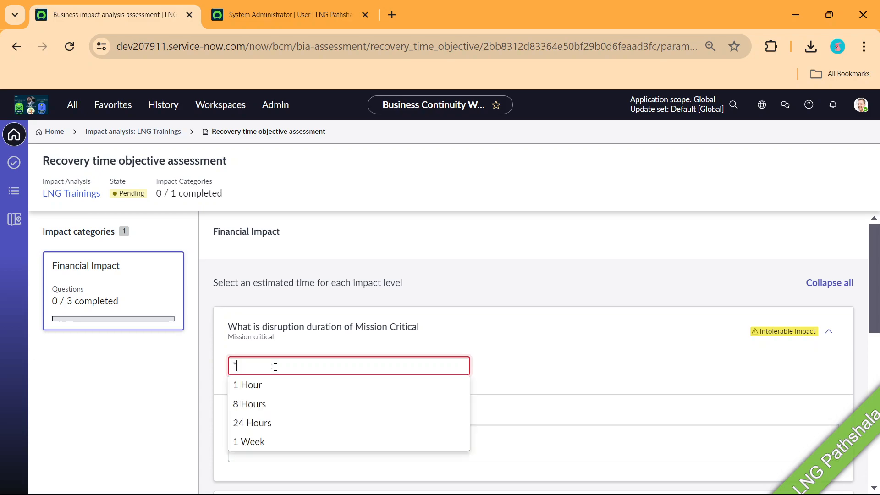
{"action": "type", "text": "*"}
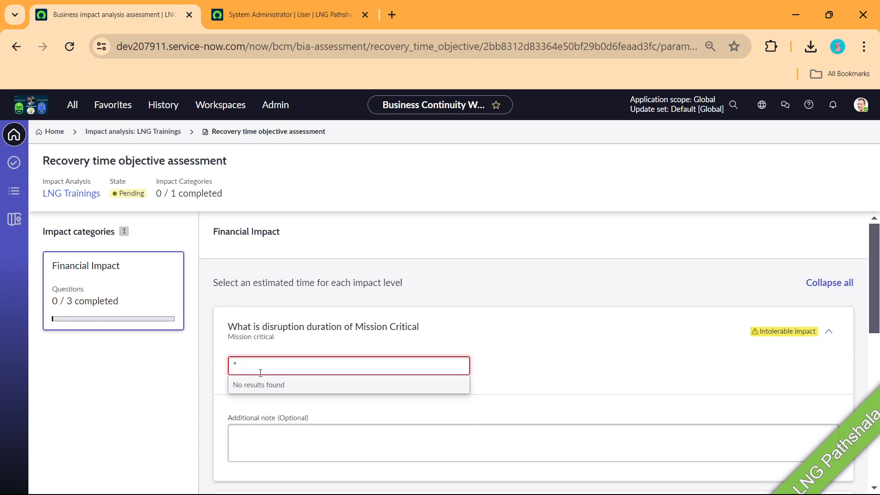
{"action": "key", "text": "BackSpace"}
{"action": "left_click", "coordinate": [272, 403]}
Answer Business Critical with 24 Hours and Non critical with 1 Week
{"action": "scroll", "coordinate": [341, 357], "scroll_direction": "down", "scroll_amount": 3}
{"action": "left_click", "coordinate": [316, 402]}
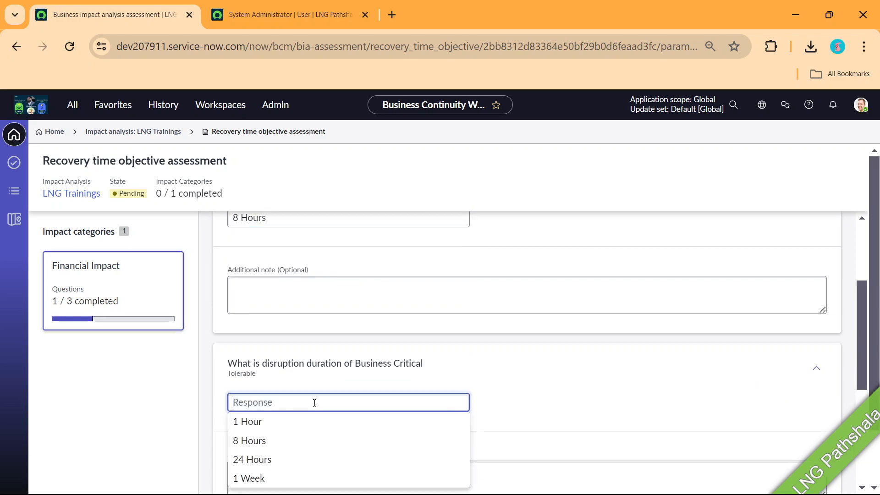
{"action": "left_click", "coordinate": [275, 460]}
{"action": "scroll", "coordinate": [326, 353], "scroll_direction": "down", "scroll_amount": 4}
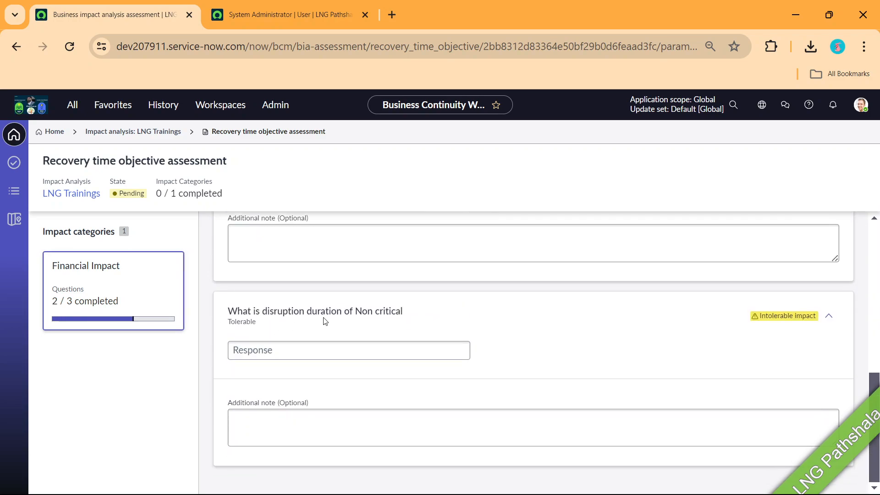
{"action": "left_click", "coordinate": [310, 354]}
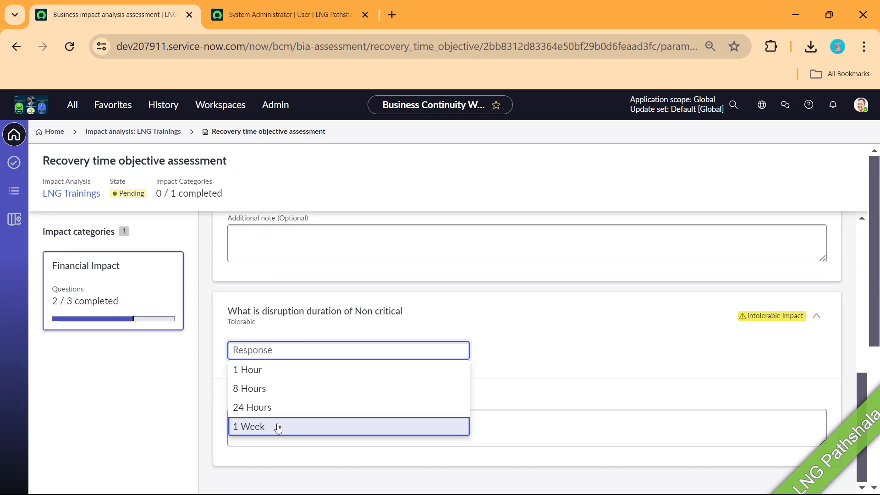
{"action": "left_click", "coordinate": [278, 423]}
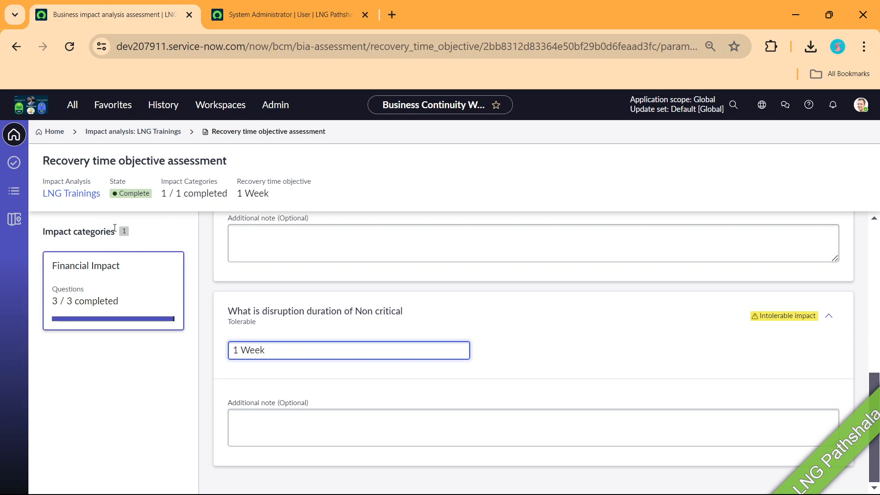
{"action": "scroll", "coordinate": [488, 220], "scroll_direction": "up", "scroll_amount": 8}
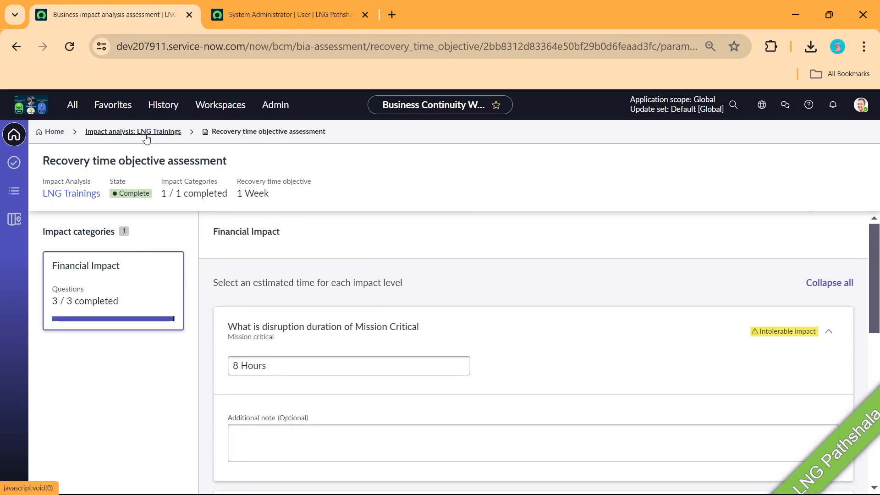
Reopen the recovery assessment, reset Mission Critical to 8 Hours, and return to LNG Trainings
{"action": "left_click", "coordinate": [147, 133]}
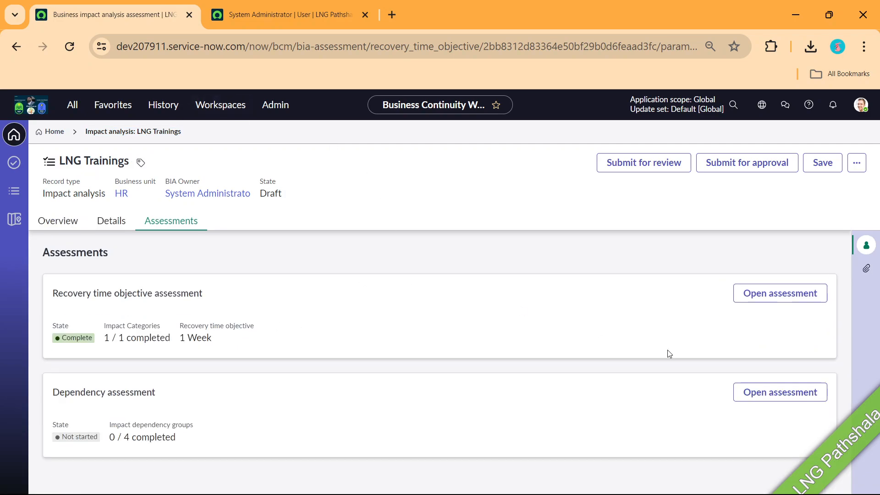
{"action": "left_click", "coordinate": [775, 289]}
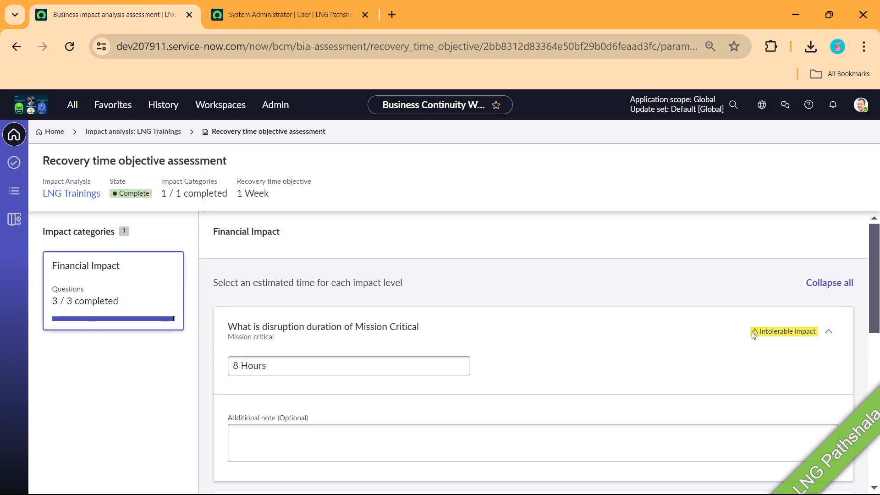
{"action": "left_click", "coordinate": [322, 369]}
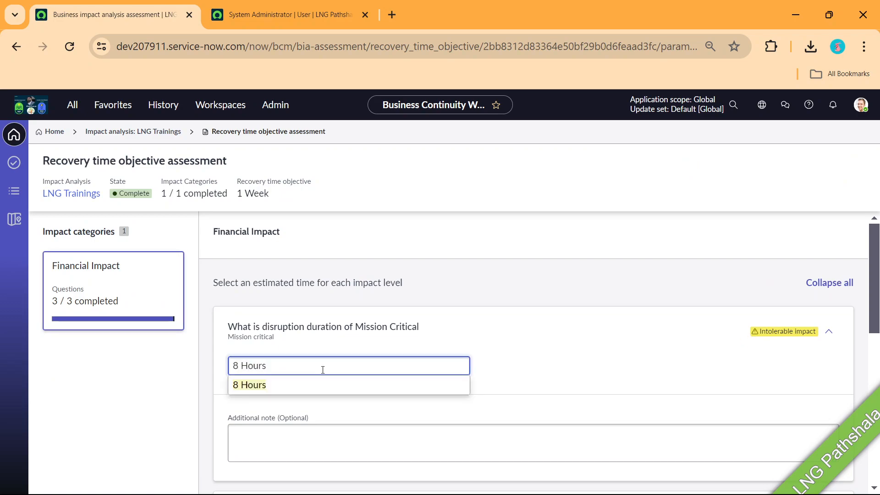
{"action": "key", "text": "BackSpace"}
{"action": "key", "text": "BackSpace"}
{"action": "key", "text": "BackSpace"}
{"action": "key", "text": "BackSpace"}
{"action": "key", "text": "BackSpace"}
{"action": "key", "text": "BackSpace"}
{"action": "key", "text": "BackSpace"}
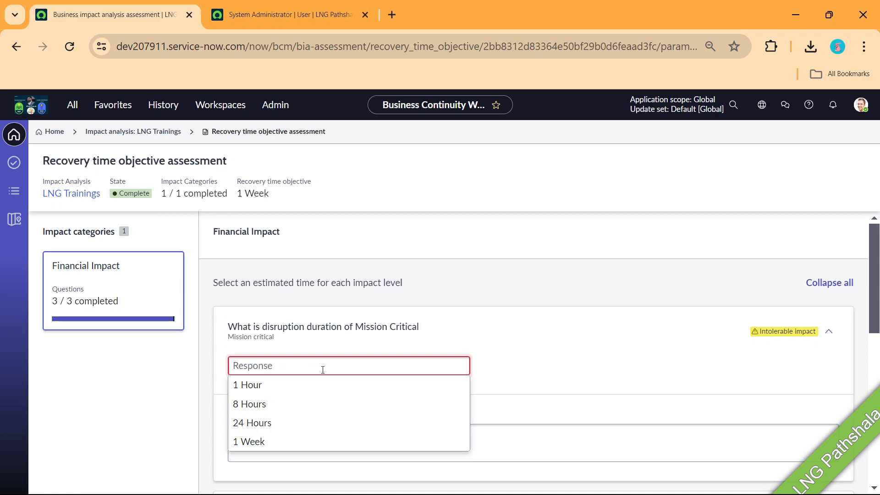
{"action": "left_click", "coordinate": [287, 386]}
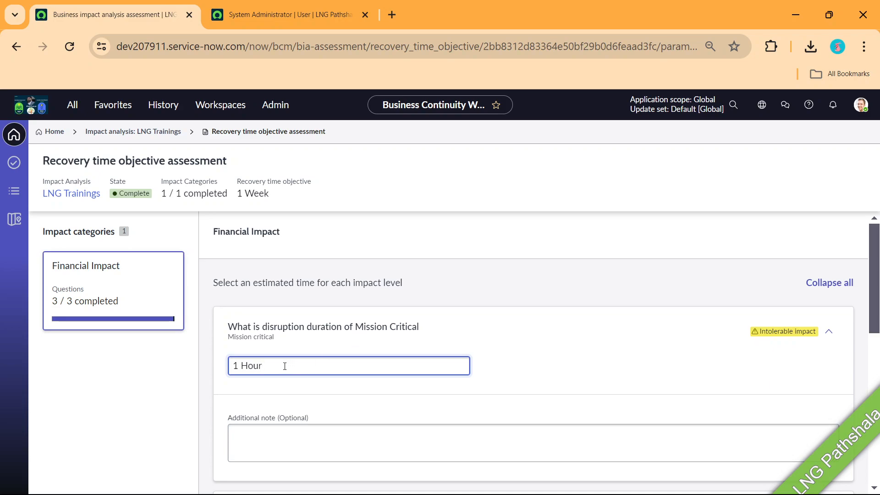
{"action": "left_click_drag", "start_coordinate": [285, 367], "coordinate": [203, 366]}
{"action": "type", "text": "8"}
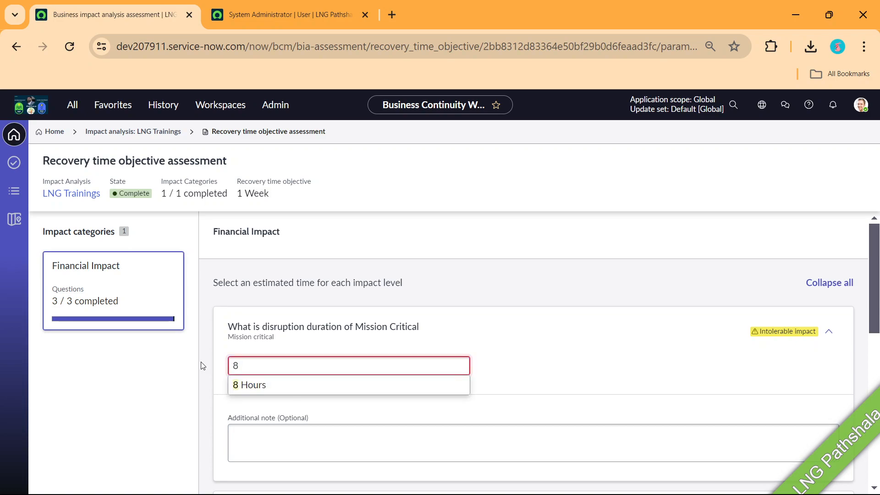
{"action": "left_click", "coordinate": [265, 384]}
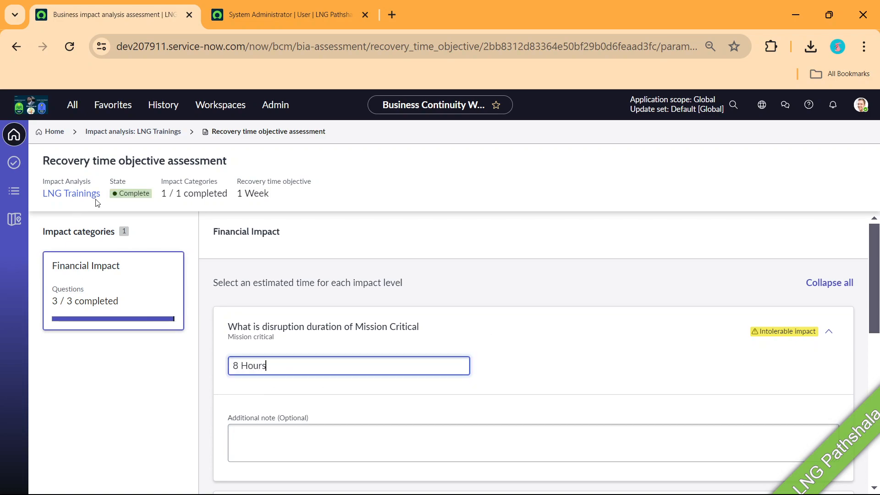
{"action": "left_click", "coordinate": [145, 132]}
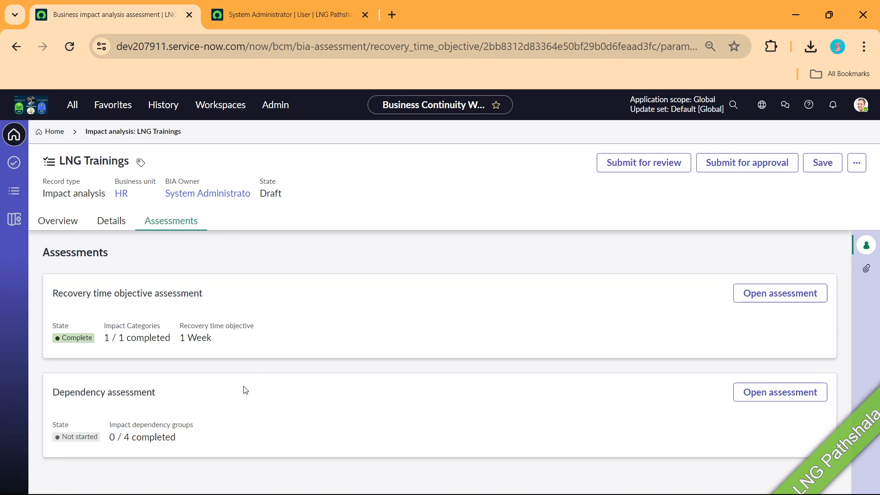
Open the LNG Trainings Dependency assessment
{"action": "left_click", "coordinate": [762, 392]}
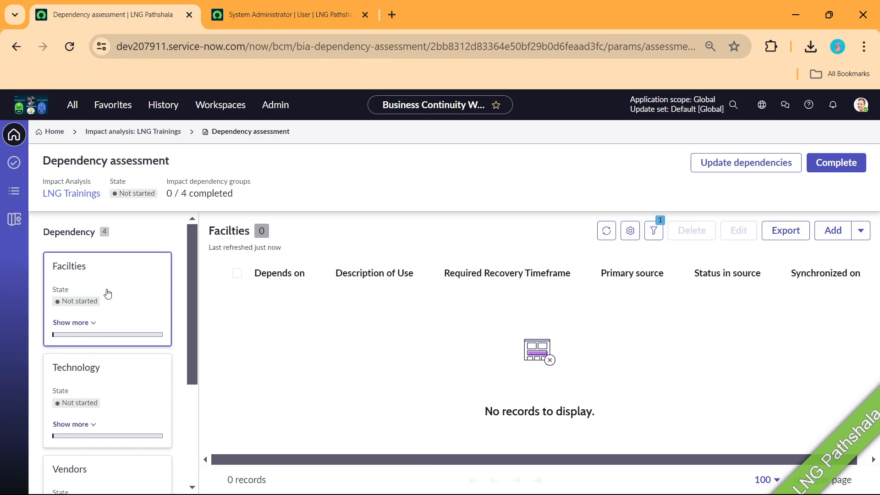
{"action": "scroll", "coordinate": [107, 293], "scroll_direction": "down", "scroll_amount": 2}
{"action": "scroll", "coordinate": [114, 289], "scroll_direction": "up", "scroll_amount": 2}
{"action": "scroll", "coordinate": [123, 294], "scroll_direction": "down", "scroll_amount": 5}
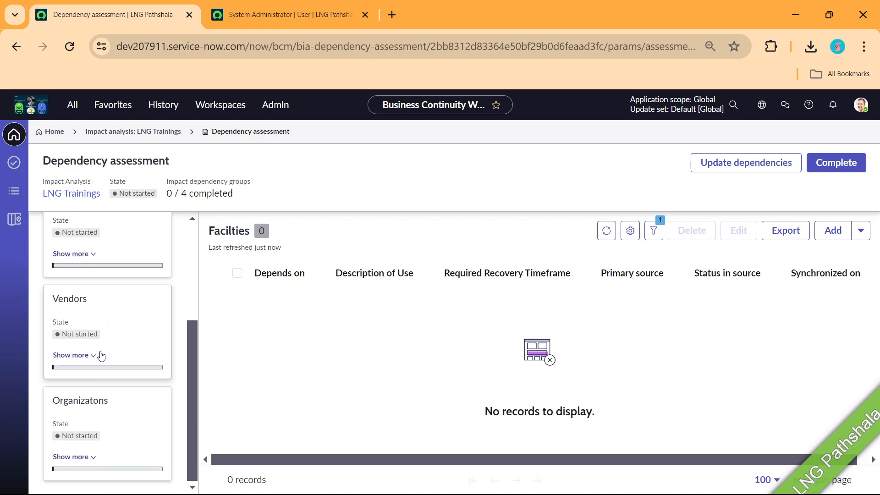
{"action": "scroll", "coordinate": [102, 352], "scroll_direction": "up", "scroll_amount": 5}
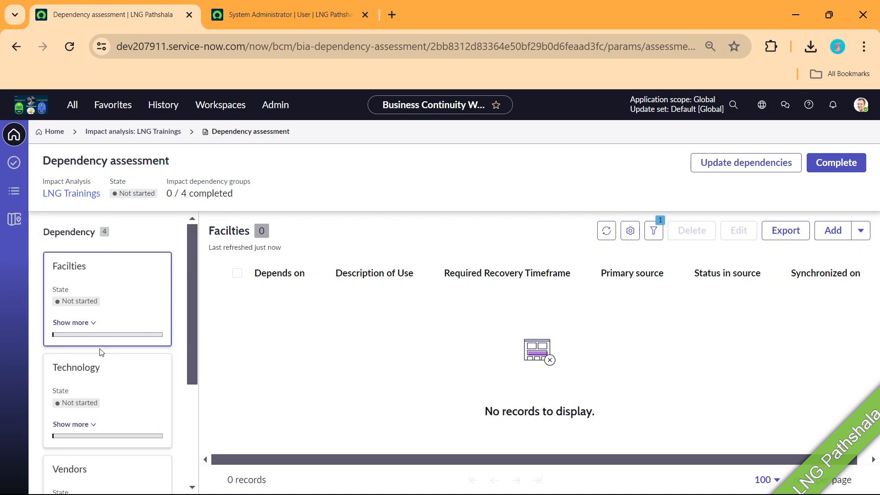
Check Atlanta, GA HVAC, Austin, TX Lighting and Bangalore India HVAC, then add all three facilities
{"action": "left_click", "coordinate": [836, 231]}
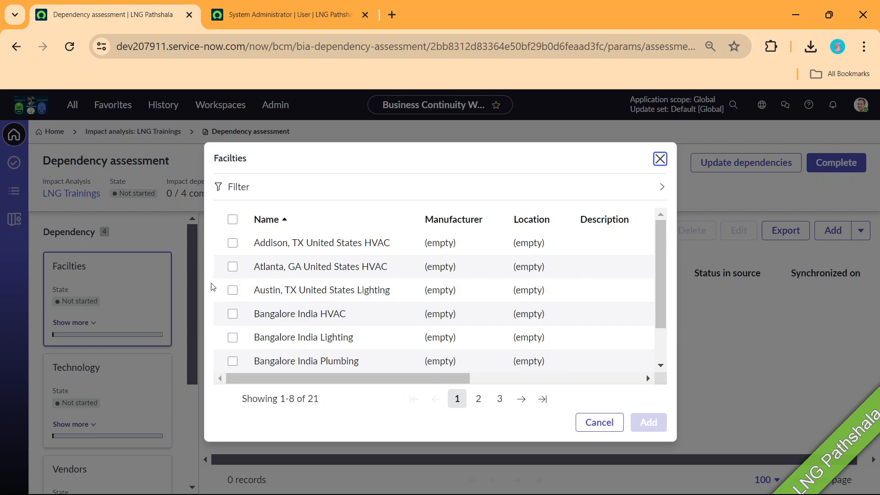
{"action": "left_click", "coordinate": [229, 269]}
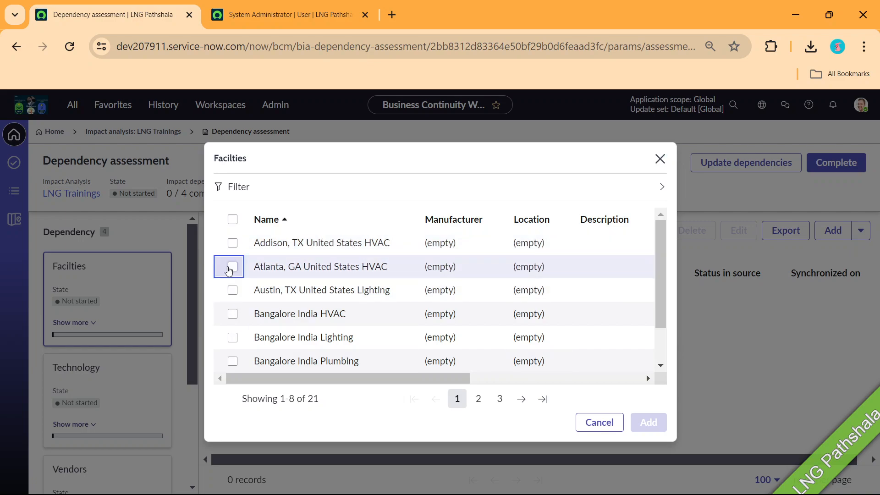
{"action": "left_click", "coordinate": [232, 267]}
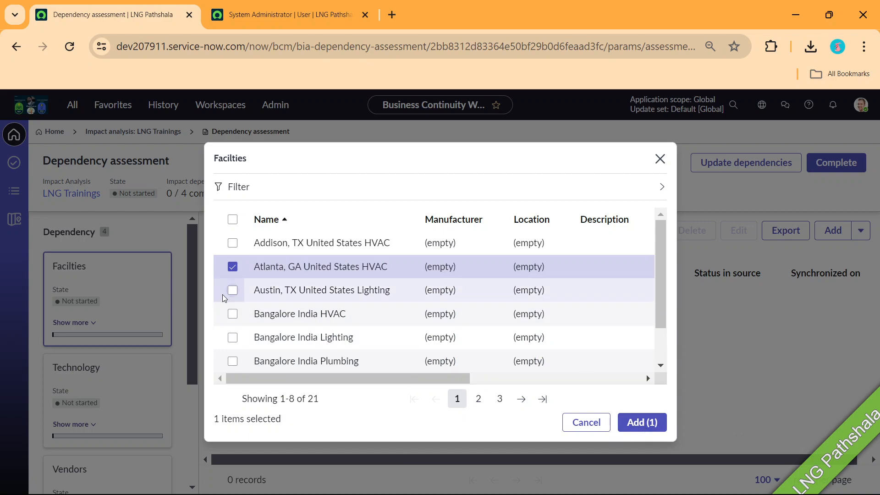
{"action": "left_click", "coordinate": [232, 290]}
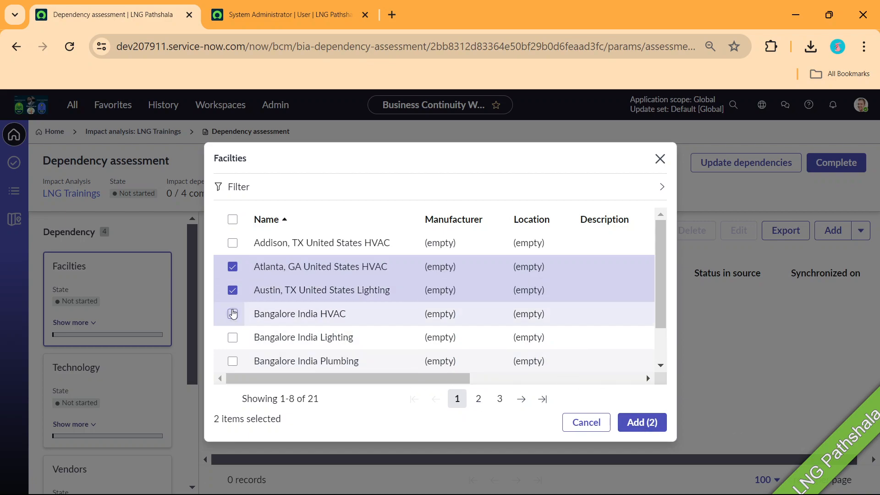
{"action": "left_click", "coordinate": [233, 314]}
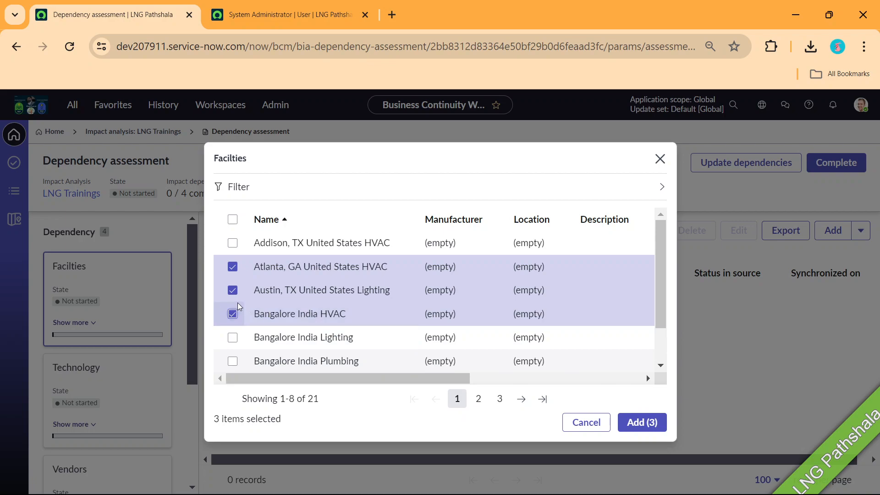
{"action": "left_click", "coordinate": [232, 291]}
{"action": "left_click", "coordinate": [642, 422]}
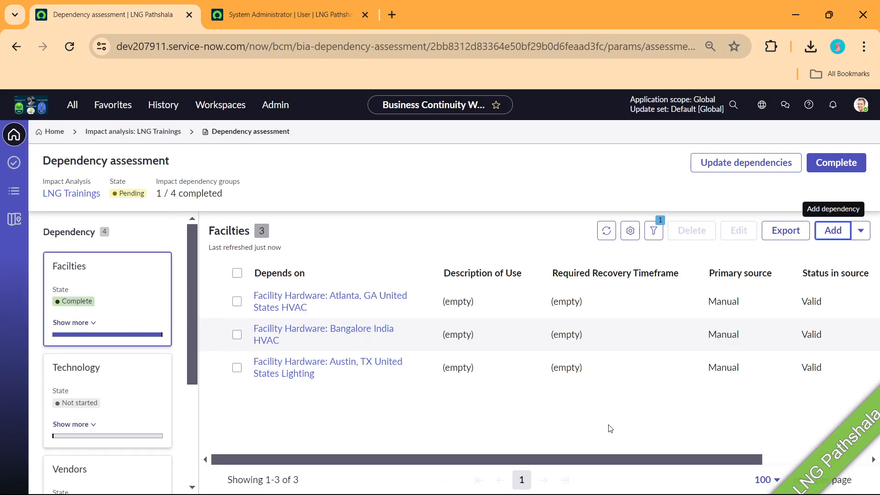
Look through the Atlanta, GA United States HVAC hardware record, then return to the dependency assessment
{"action": "left_click", "coordinate": [300, 305]}
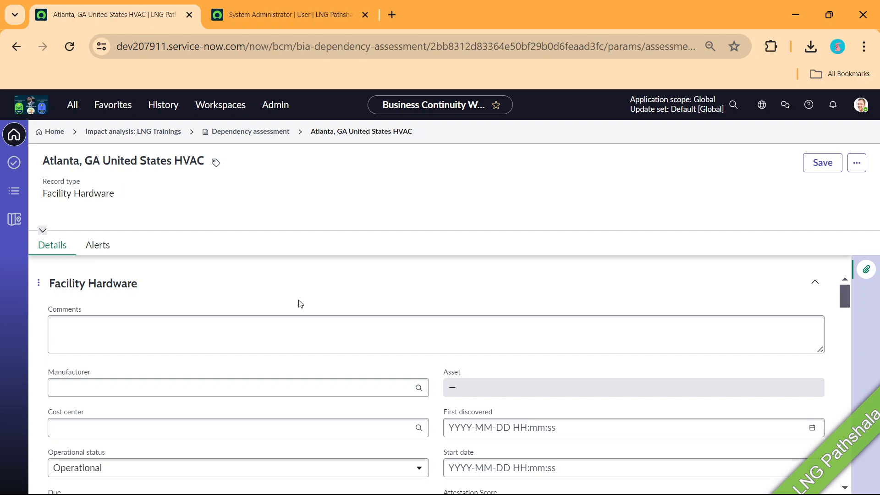
{"action": "scroll", "coordinate": [300, 301], "scroll_direction": "down", "scroll_amount": 3}
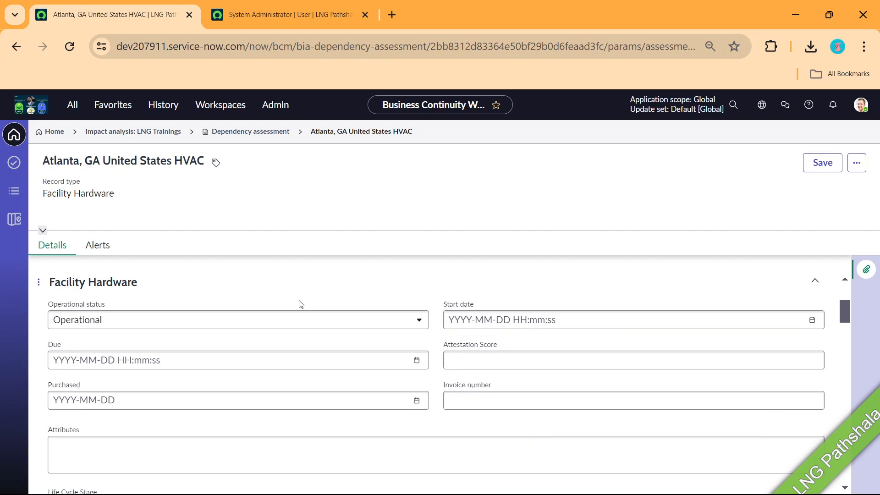
{"action": "scroll", "coordinate": [300, 305], "scroll_direction": "down", "scroll_amount": 3}
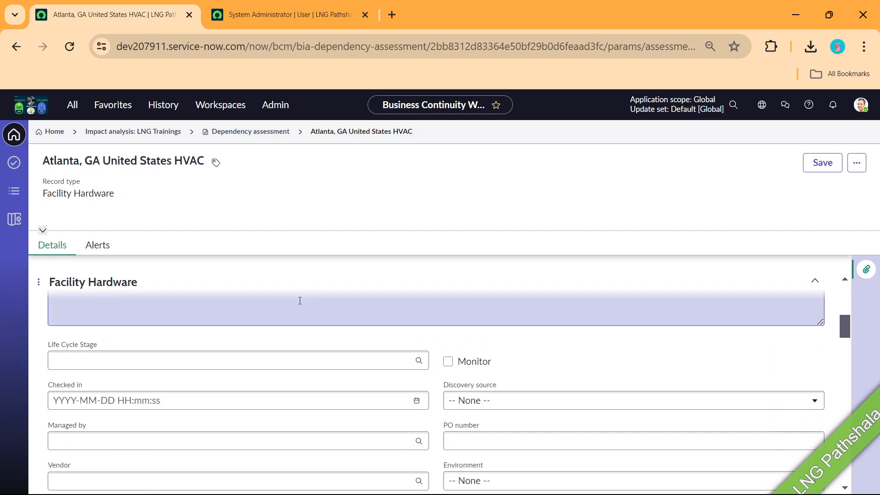
{"action": "scroll", "coordinate": [300, 301], "scroll_direction": "down", "scroll_amount": 2}
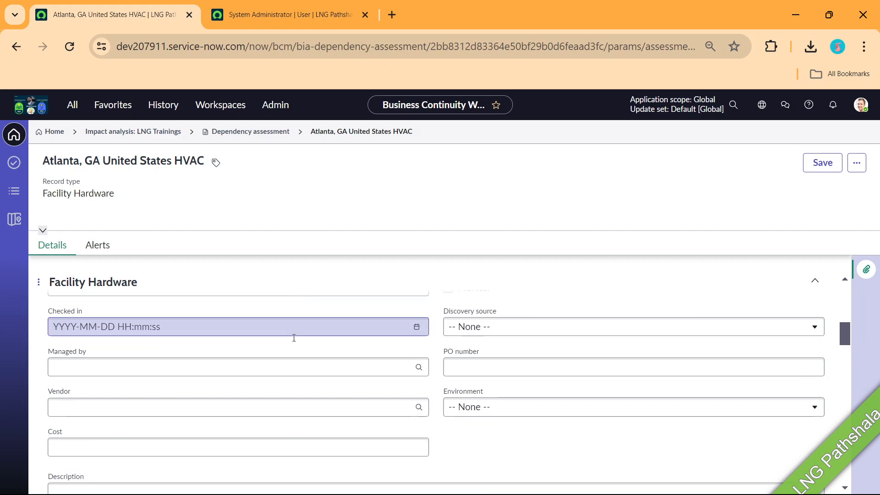
{"action": "scroll", "coordinate": [217, 340], "scroll_direction": "up", "scroll_amount": 2}
{"action": "scroll", "coordinate": [215, 337], "scroll_direction": "up", "scroll_amount": 5}
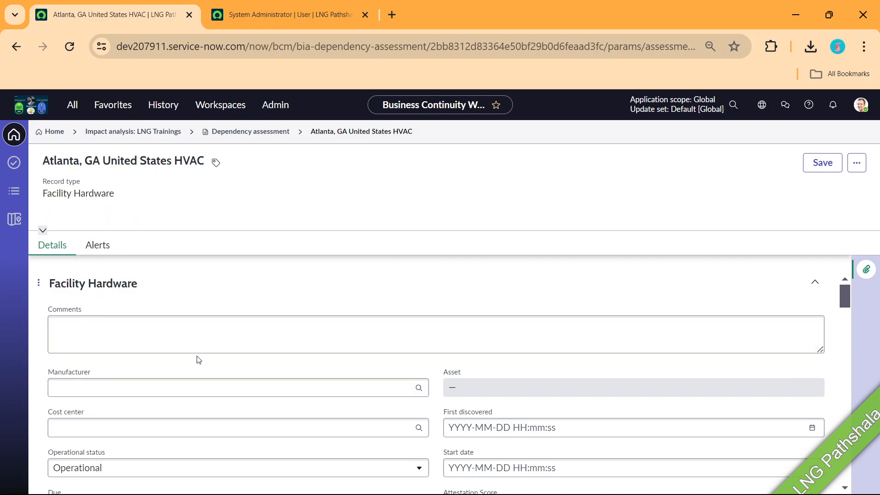
{"action": "scroll", "coordinate": [197, 359], "scroll_direction": "down", "scroll_amount": 5}
{"action": "scroll", "coordinate": [198, 360], "scroll_direction": "down", "scroll_amount": 10}
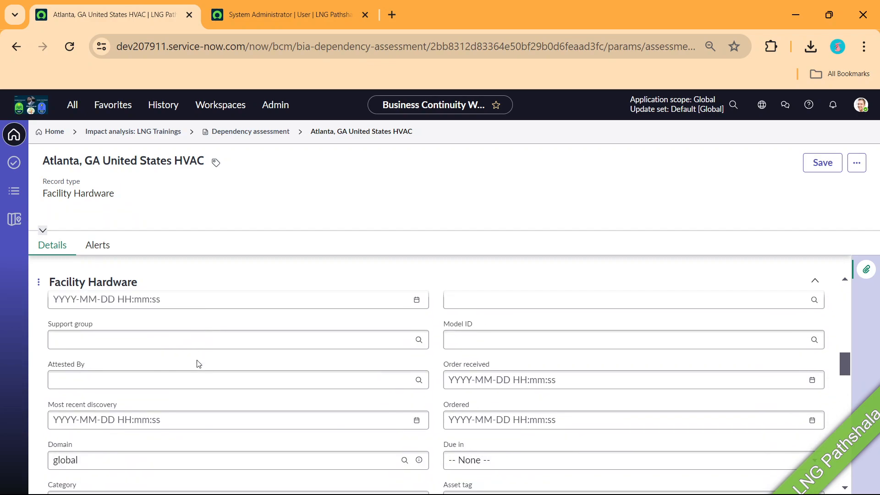
{"action": "scroll", "coordinate": [199, 364], "scroll_direction": "down", "scroll_amount": 5}
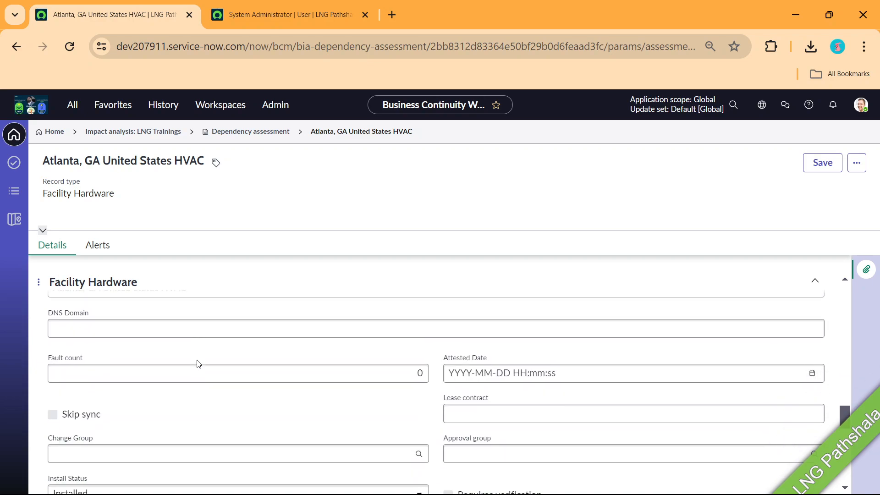
{"action": "scroll", "coordinate": [198, 363], "scroll_direction": "up", "scroll_amount": 2}
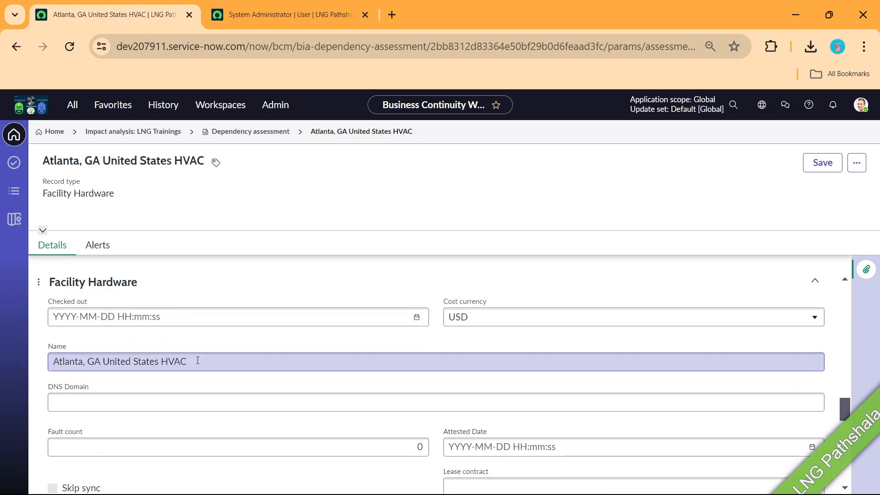
{"action": "scroll", "coordinate": [197, 361], "scroll_direction": "down", "scroll_amount": 4}
{"action": "scroll", "coordinate": [198, 364], "scroll_direction": "down", "scroll_amount": 4}
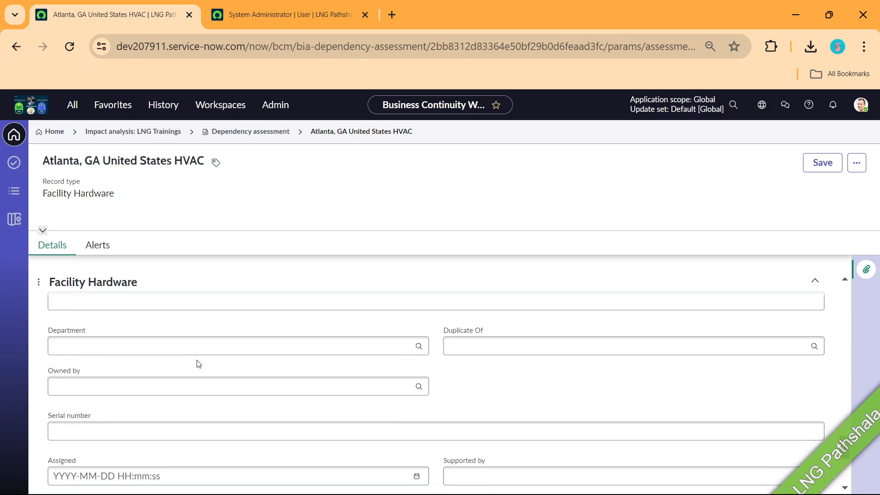
{"action": "scroll", "coordinate": [199, 363], "scroll_direction": "down", "scroll_amount": 4}
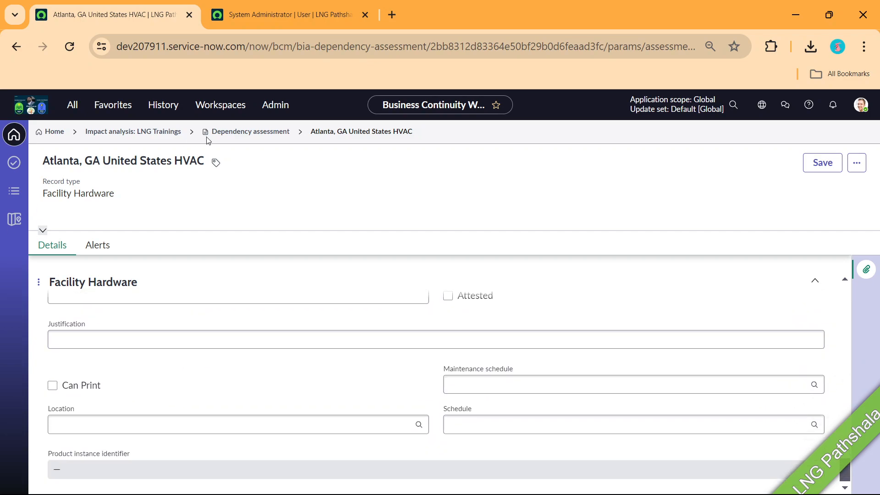
{"action": "left_click", "coordinate": [247, 132]}
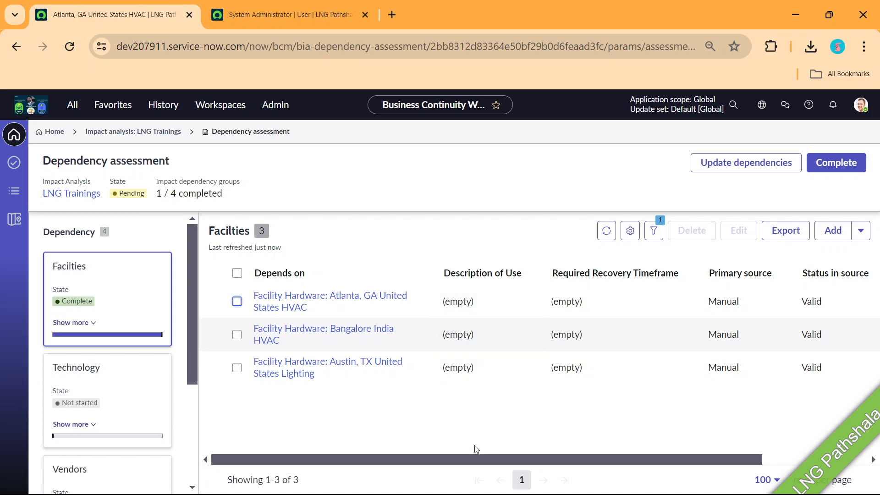
Add Application: Alert Processing as a Technology dependency
{"action": "left_click", "coordinate": [82, 381]}
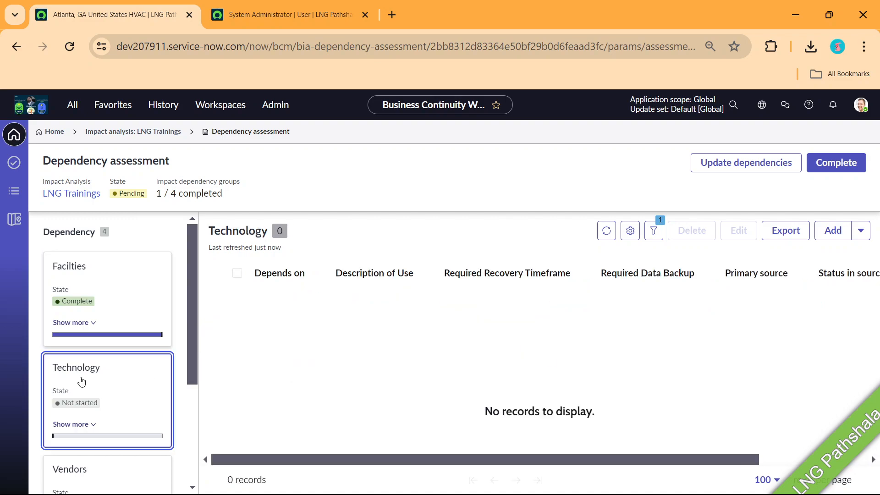
{"action": "left_click", "coordinate": [833, 230]}
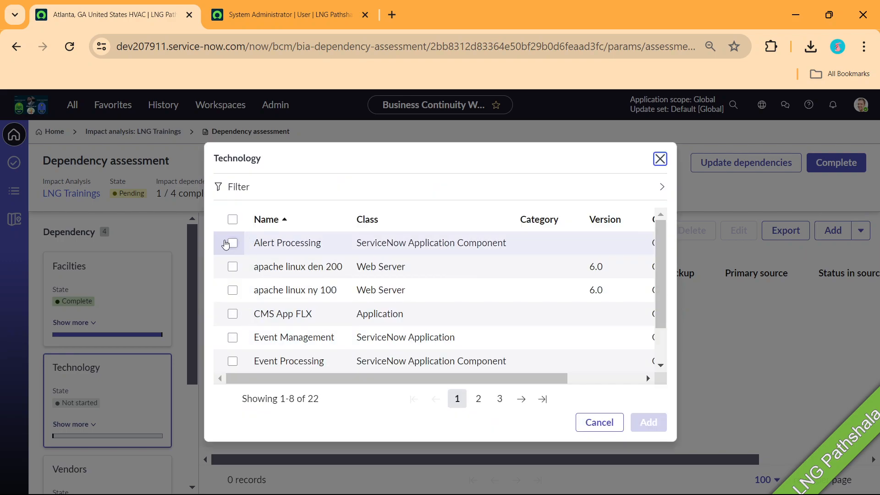
{"action": "left_click", "coordinate": [232, 244]}
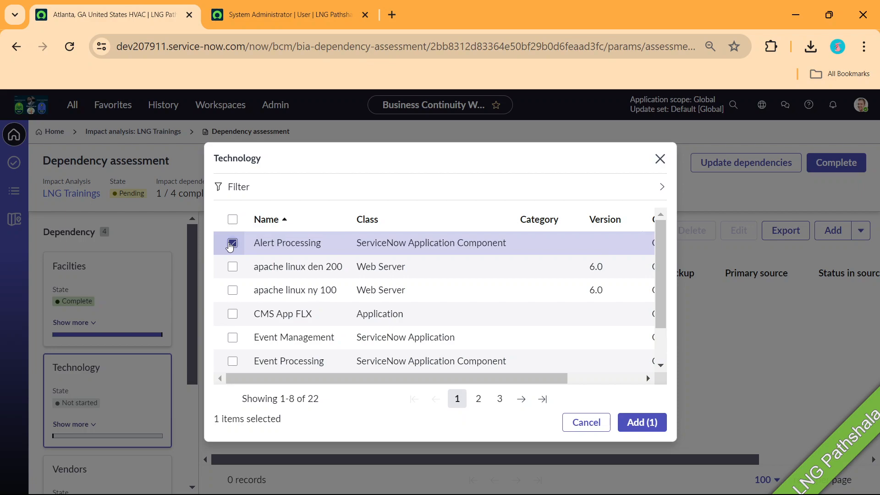
{"action": "left_click", "coordinate": [642, 422]}
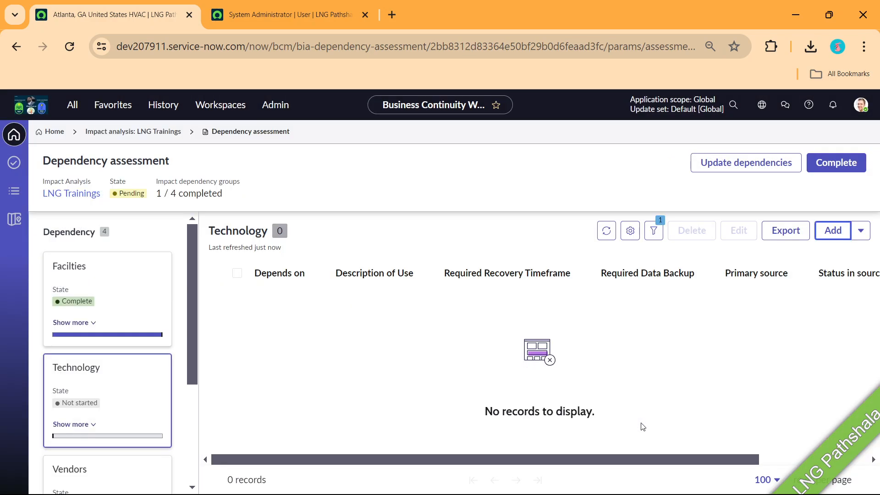
Review the Alert Processing application record and return to the dependency assessment
{"action": "left_click_drag", "start_coordinate": [426, 463], "coordinate": [332, 350]}
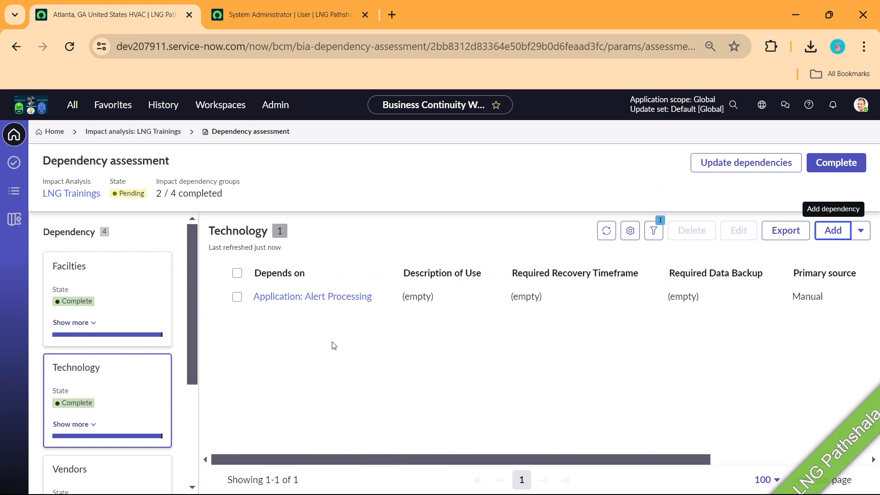
{"action": "left_click", "coordinate": [332, 299]}
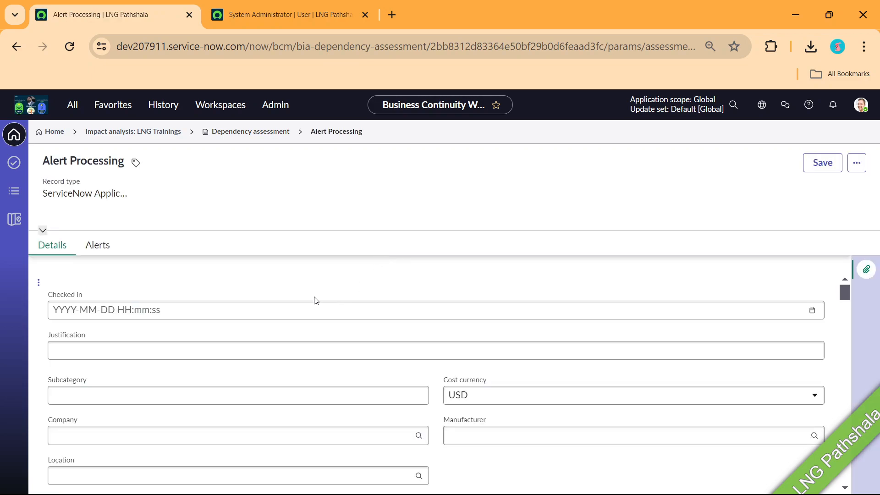
{"action": "scroll", "coordinate": [316, 300], "scroll_direction": "down", "scroll_amount": 3}
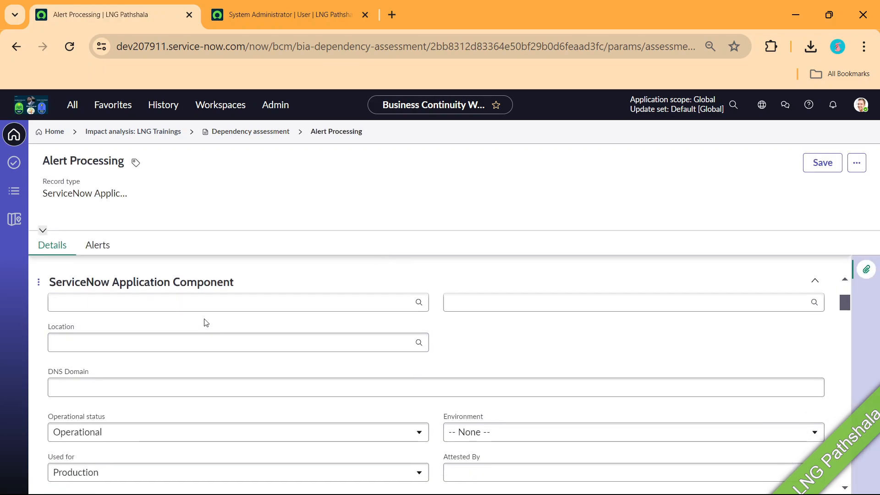
{"action": "scroll", "coordinate": [459, 360], "scroll_direction": "up", "scroll_amount": 3}
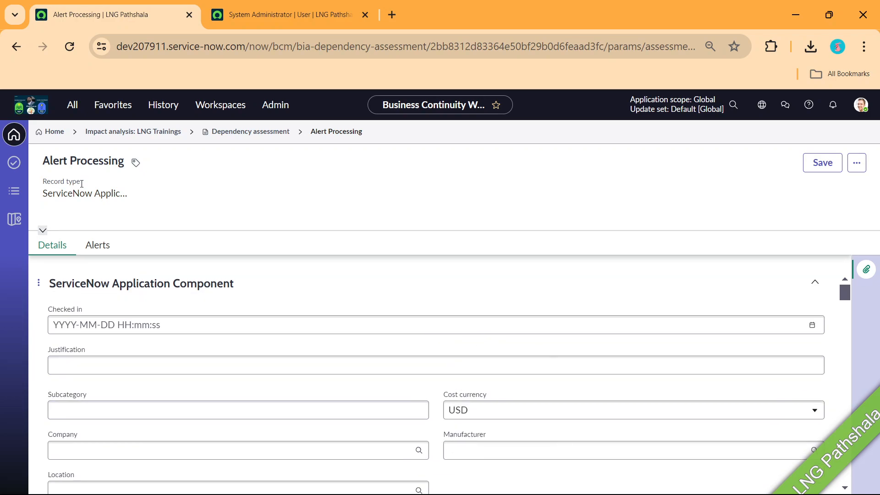
{"action": "left_click", "coordinate": [249, 132]}
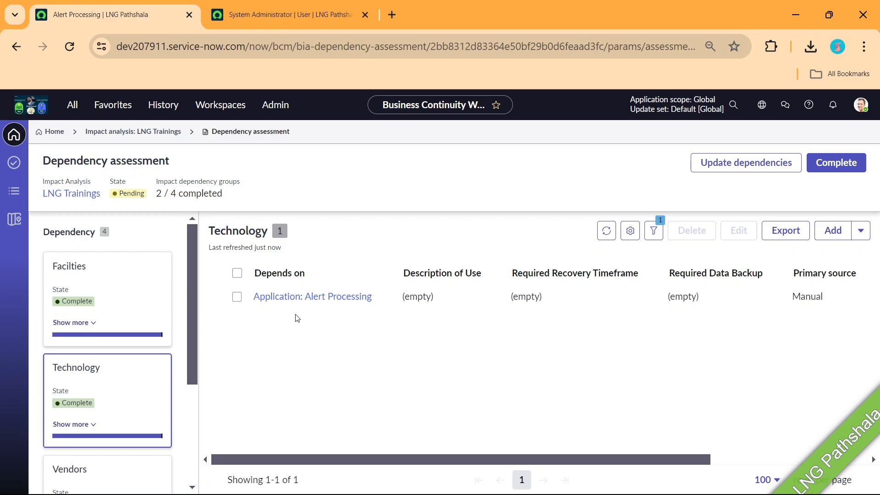
Add Business Unit: IT as an Organizations dependency
{"action": "scroll", "coordinate": [83, 356], "scroll_direction": "down", "scroll_amount": 3}
{"action": "left_click", "coordinate": [83, 356]}
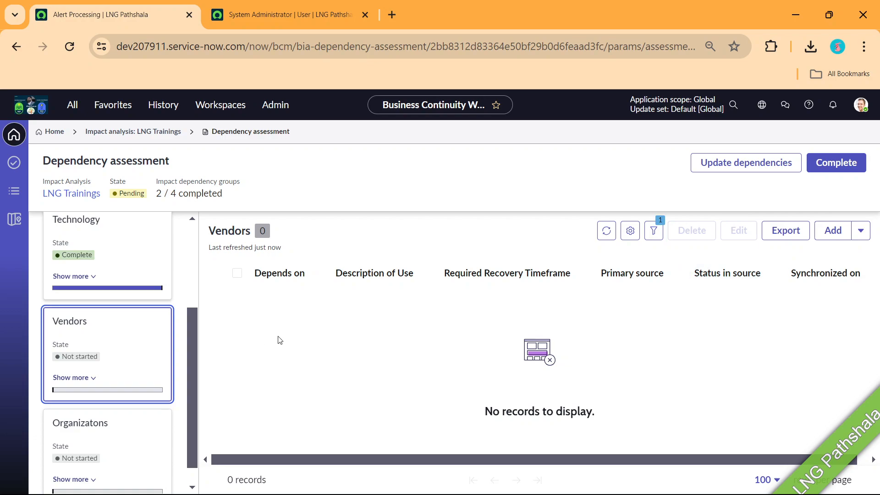
{"action": "scroll", "coordinate": [124, 376], "scroll_direction": "down", "scroll_amount": 1}
{"action": "left_click", "coordinate": [87, 417]}
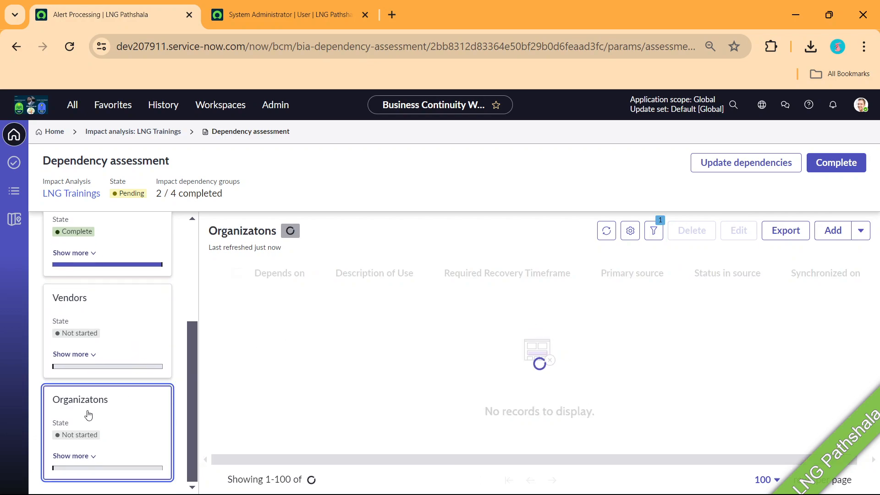
{"action": "left_click", "coordinate": [832, 231]}
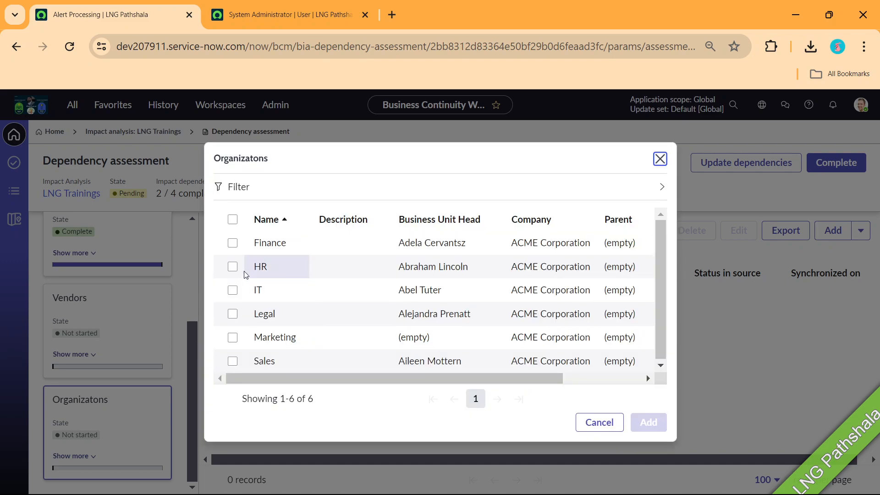
{"action": "left_click", "coordinate": [233, 291]}
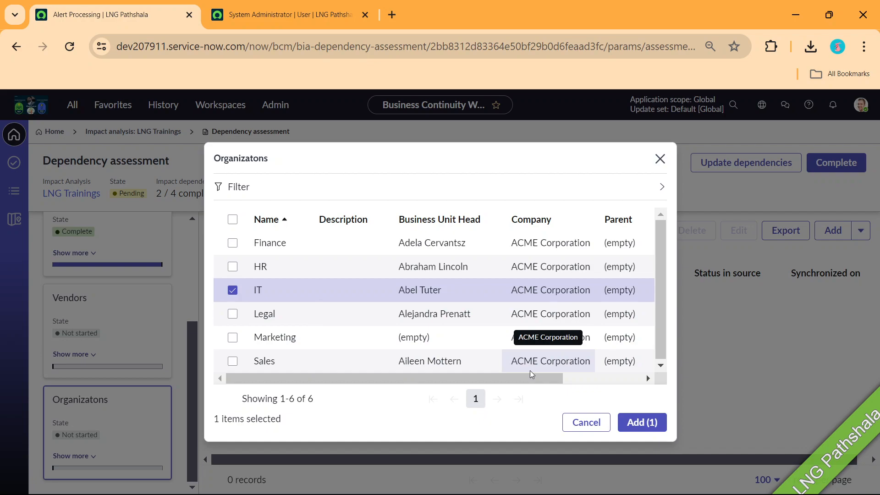
{"action": "left_click", "coordinate": [646, 422]}
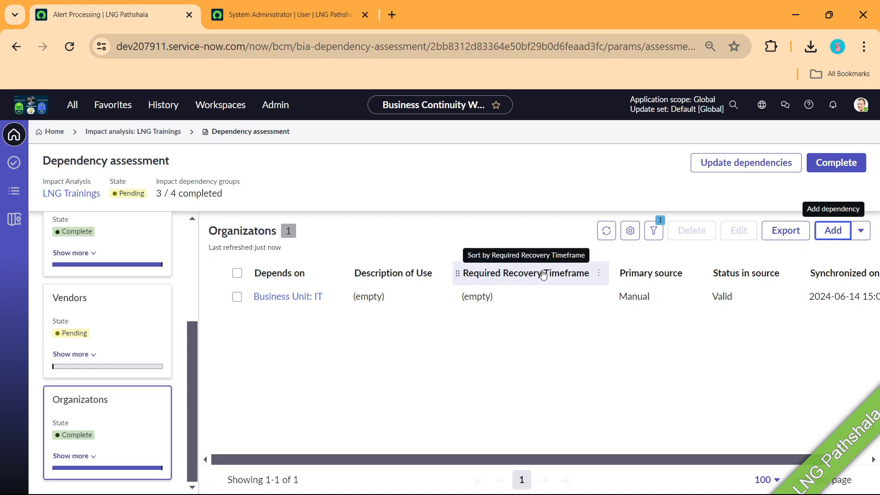
Set the IT dependency's Required Recovery Timeframe to 1 Hour
{"action": "left_click", "coordinate": [266, 299]}
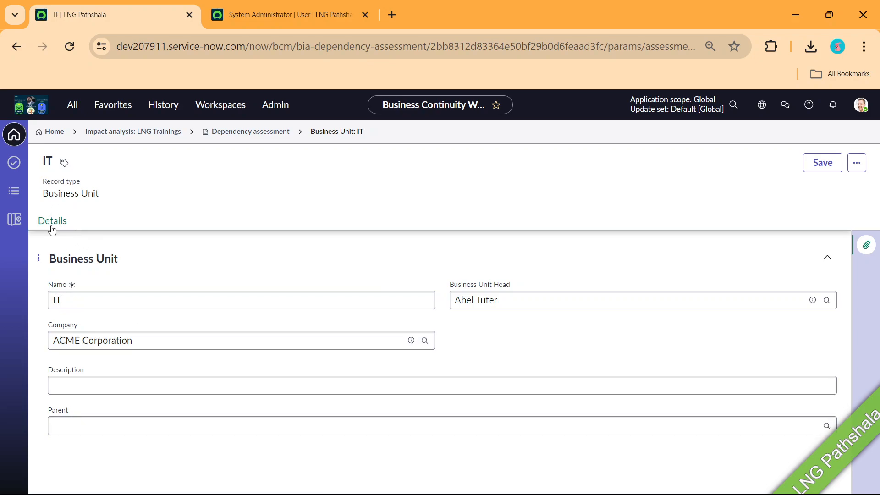
{"action": "left_click", "coordinate": [242, 134]}
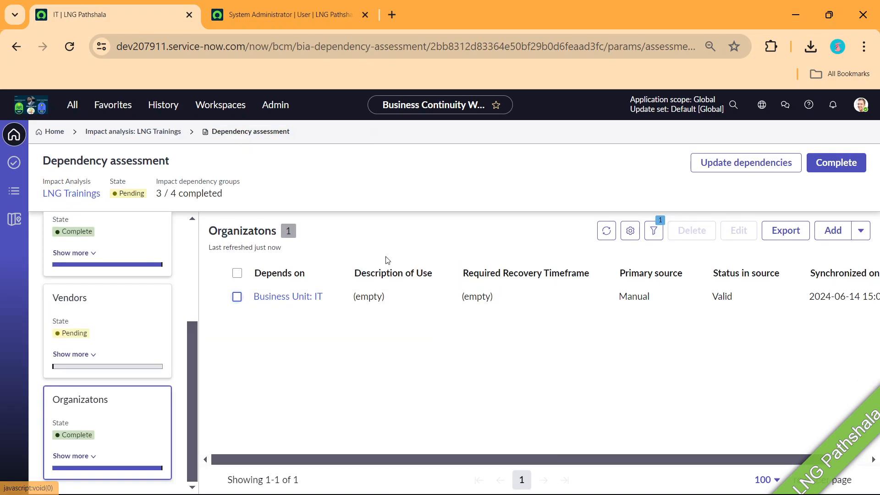
{"action": "double_click", "coordinate": [520, 303]}
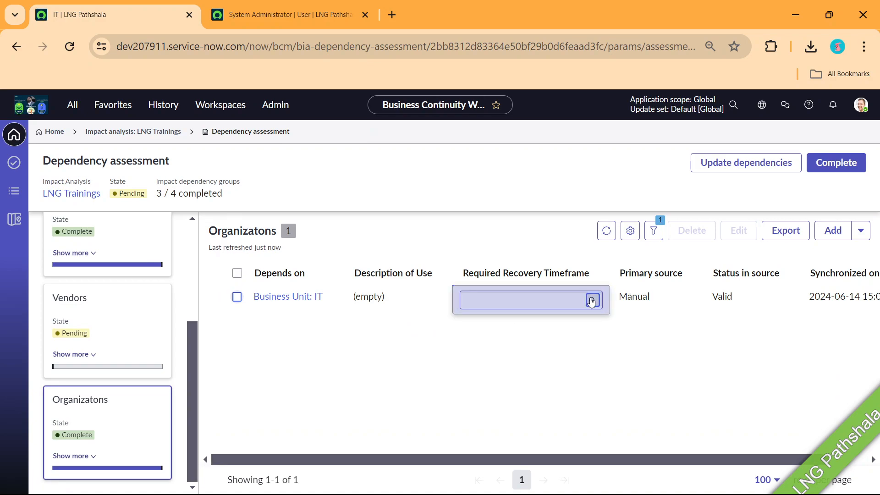
{"action": "left_click", "coordinate": [592, 300]}
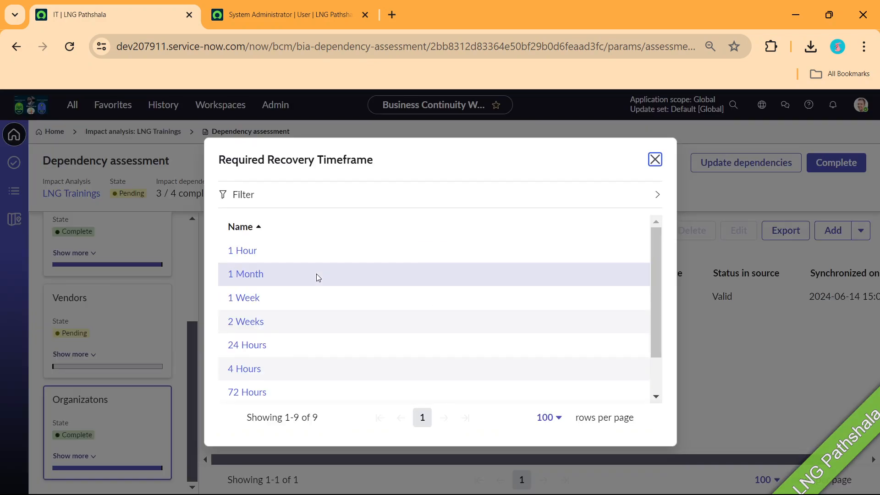
{"action": "left_click", "coordinate": [242, 252]}
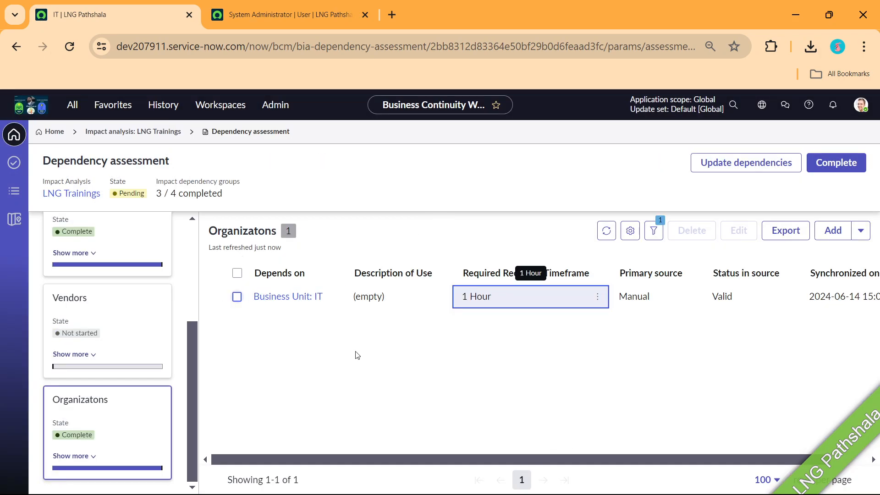
{"action": "left_click_drag", "start_coordinate": [441, 461], "coordinate": [609, 455]}
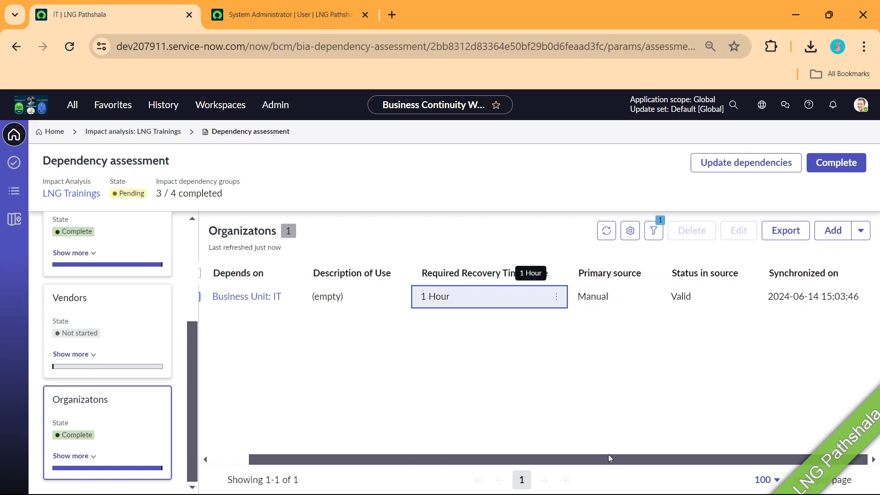
Confirm completing the remaining dependency groups for 4 / 4, then go back to 'Impact analysis: LNG Trainings'
{"action": "left_click", "coordinate": [839, 165]}
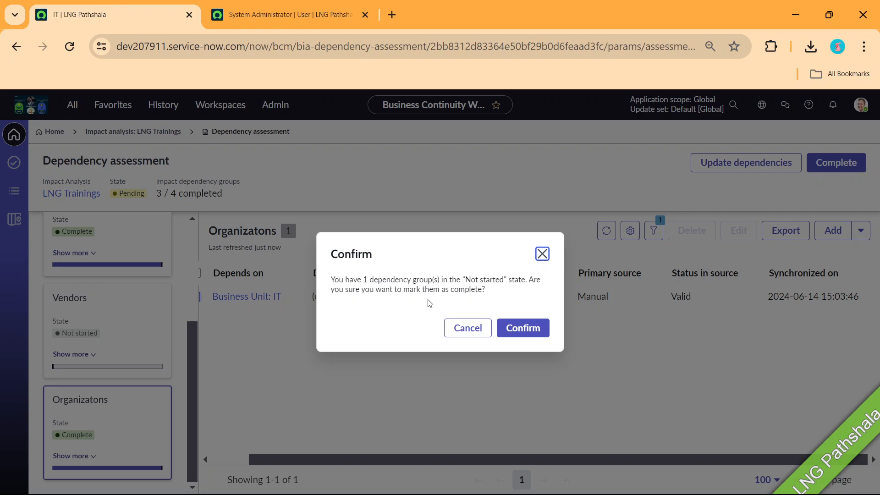
{"action": "left_click", "coordinate": [525, 329]}
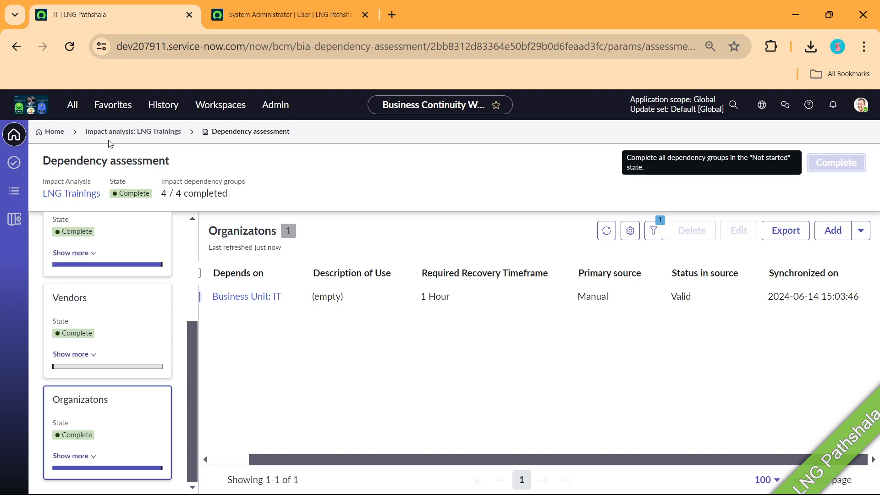
{"action": "left_click", "coordinate": [120, 132]}
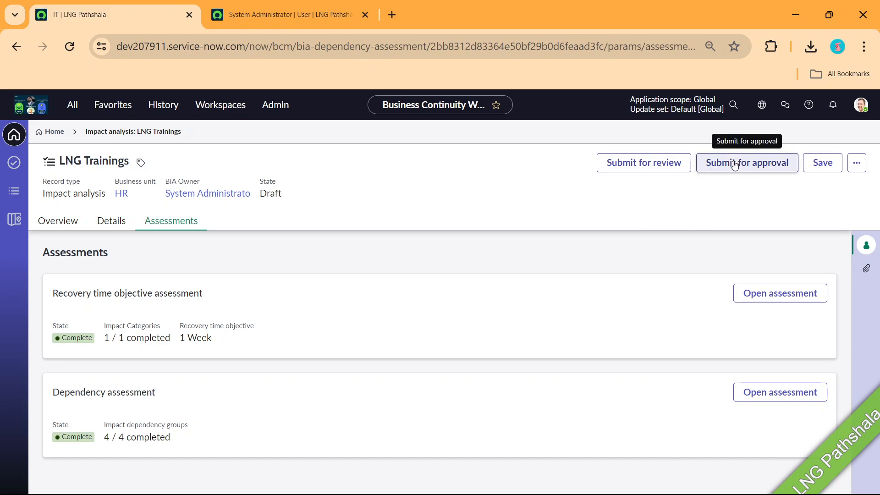
Submit the LNG Trainings impact analysis for approval and check its Approvals and Approval levels
{"action": "left_click", "coordinate": [111, 220]}
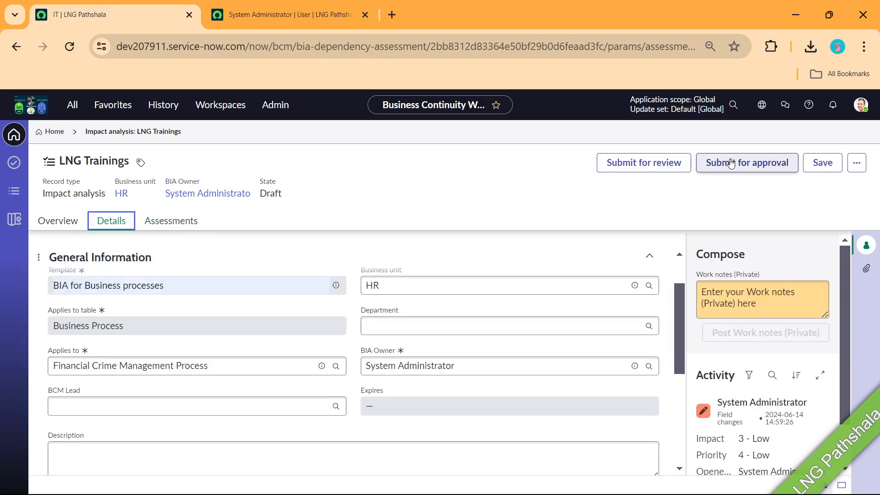
{"action": "left_click", "coordinate": [731, 162]}
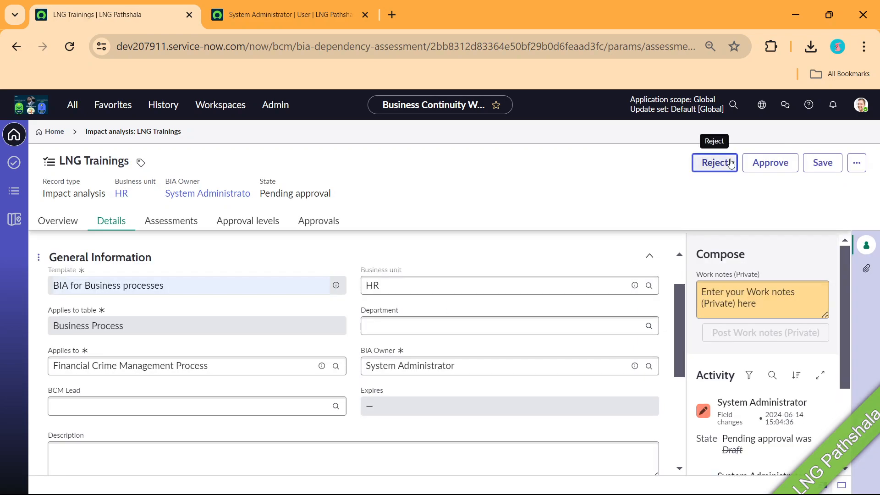
{"action": "left_click", "coordinate": [171, 220]}
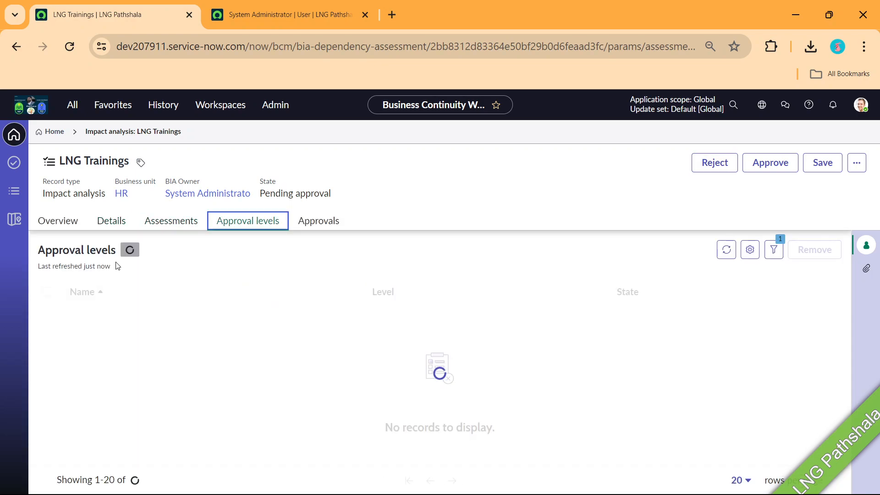
{"action": "left_click", "coordinate": [320, 225]}
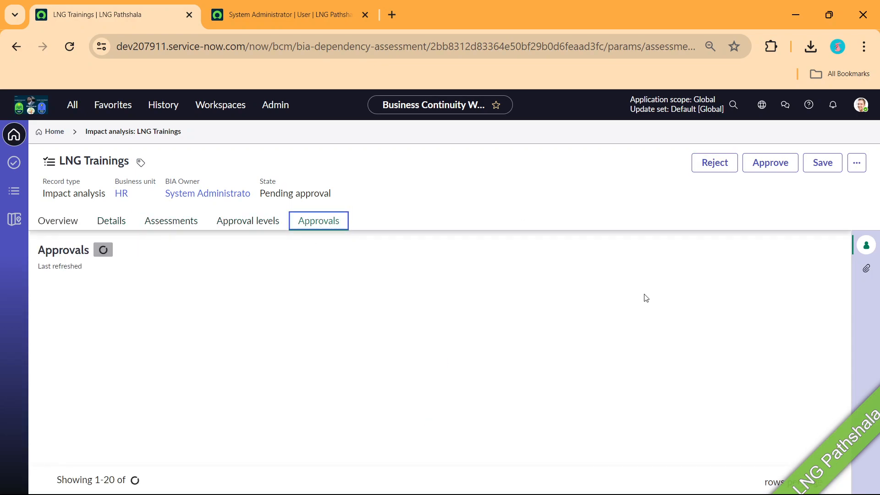
{"action": "left_click", "coordinate": [726, 251]}
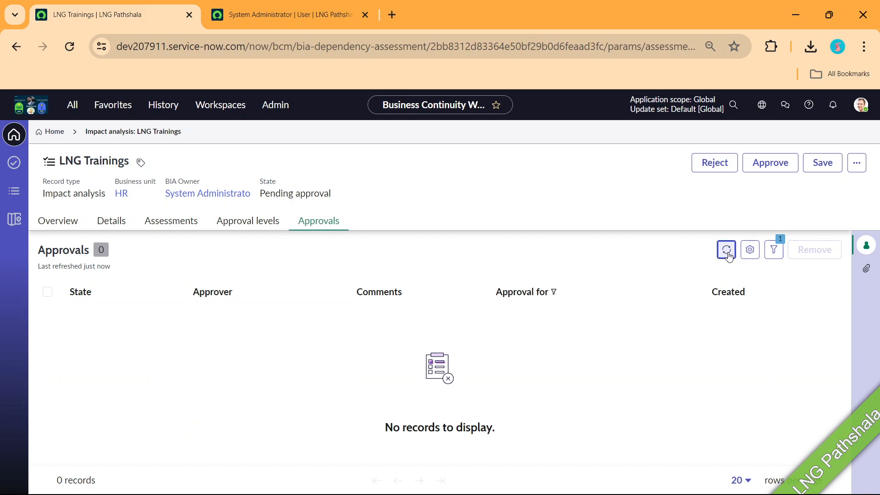
{"action": "left_click", "coordinate": [251, 224]}
{"action": "left_click", "coordinate": [719, 251]}
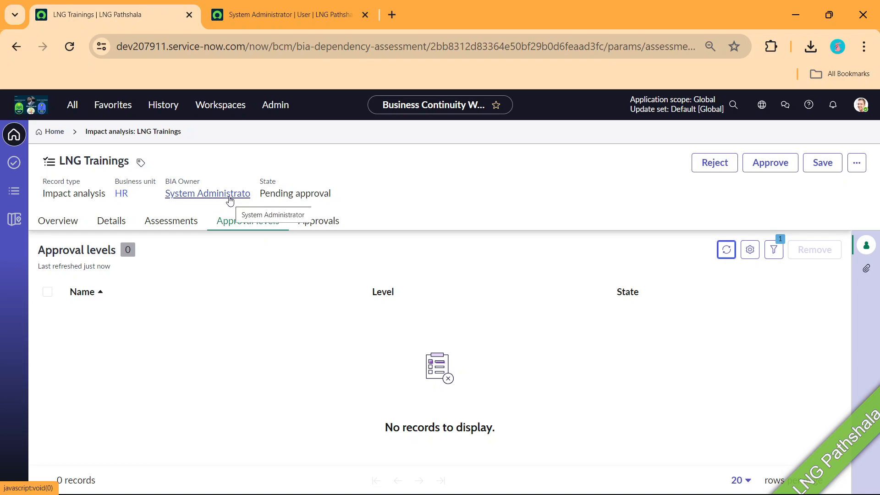
{"action": "left_click", "coordinate": [164, 223]}
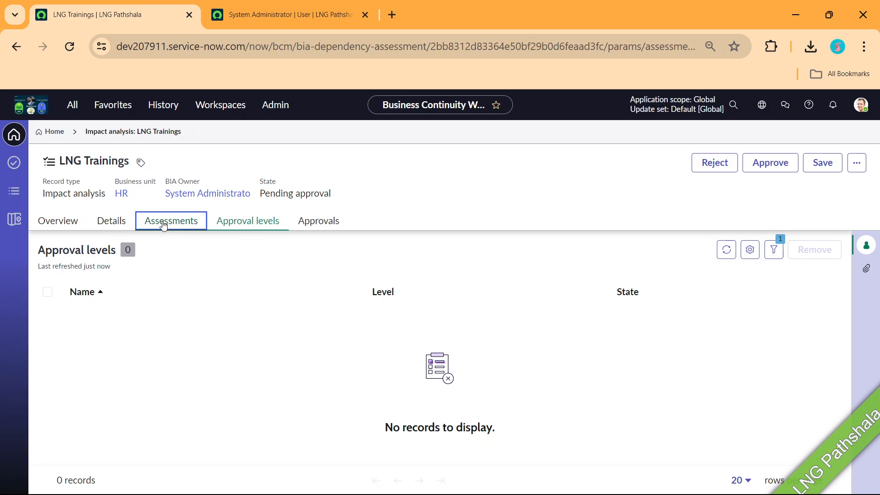
{"action": "left_click", "coordinate": [259, 224]}
{"action": "left_click", "coordinate": [727, 249]}
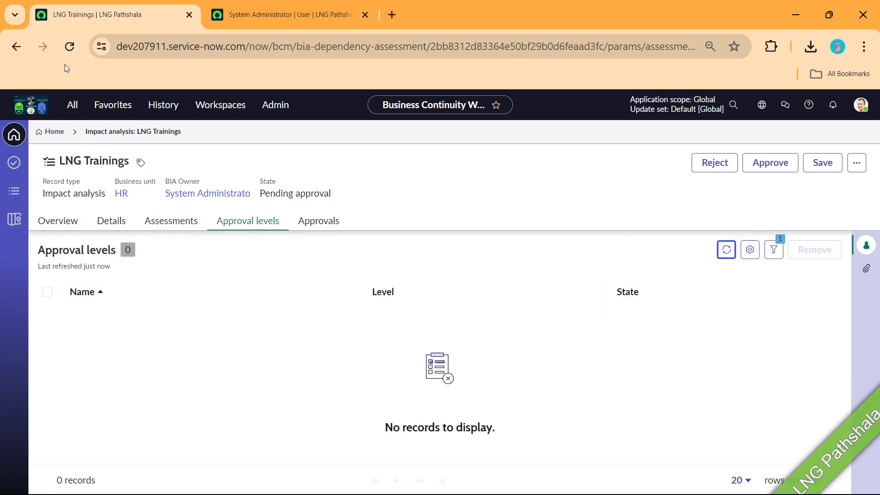
Reload the analysis, approve it, and return to the Business Continuity home page
{"action": "left_click", "coordinate": [70, 49]}
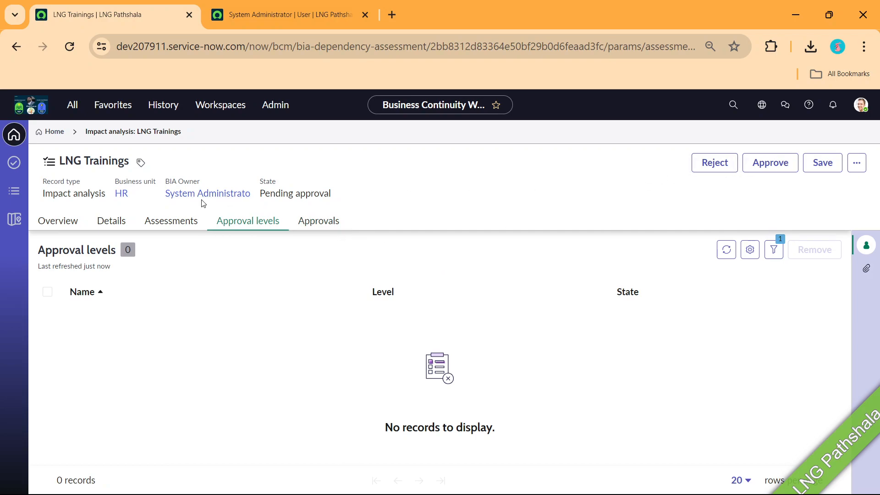
{"action": "left_click", "coordinate": [762, 164]}
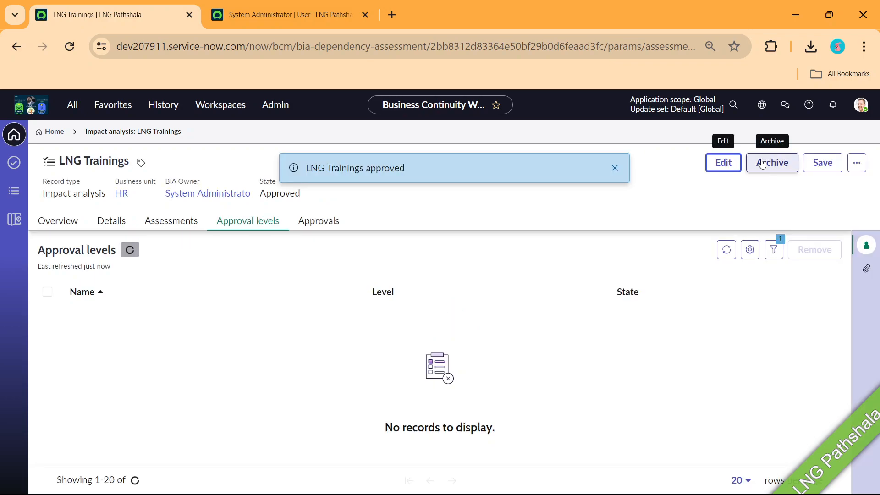
{"action": "left_click", "coordinate": [615, 169]}
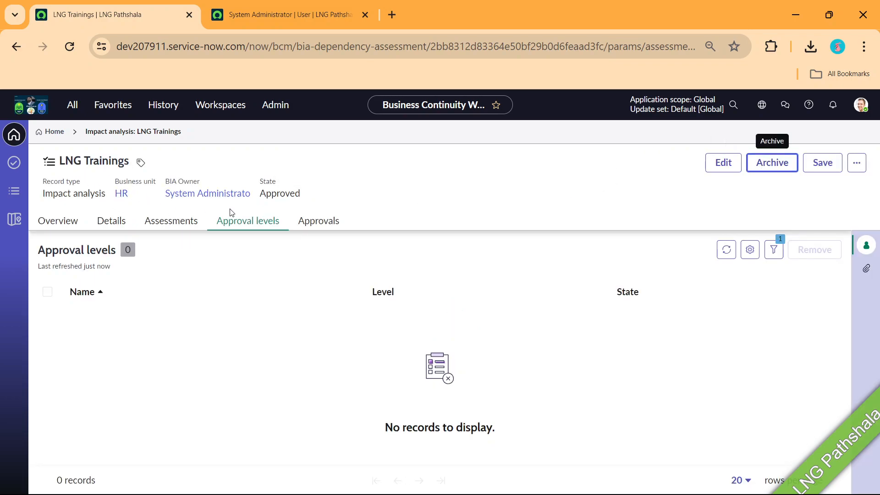
{"action": "left_click", "coordinate": [55, 131]}
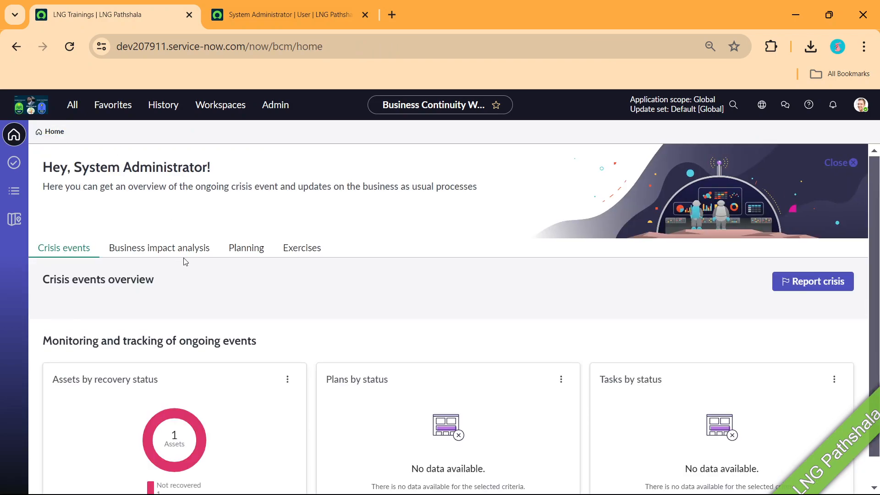
Start a new BCP from the Planning overview with the name 'LNG Admin Training Plan'
{"action": "left_click", "coordinate": [254, 255]}
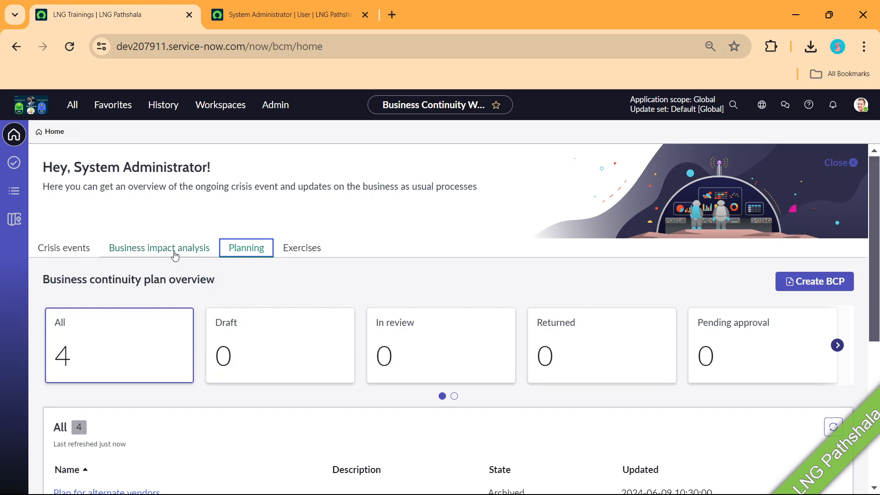
{"action": "left_click", "coordinate": [844, 289]}
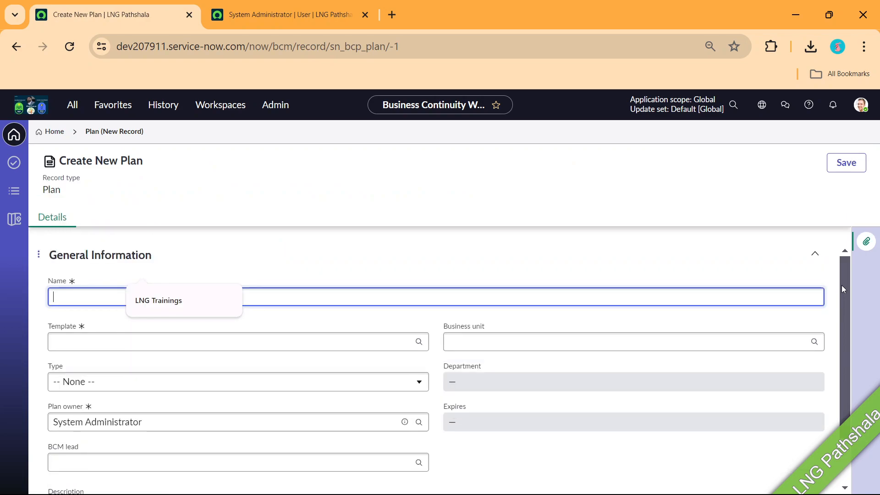
{"action": "left_click", "coordinate": [544, 159]}
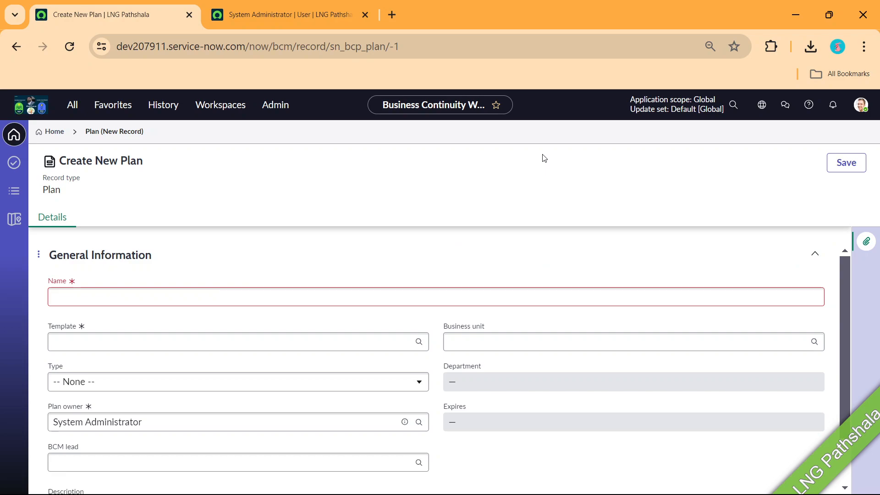
{"action": "left_click", "coordinate": [204, 298]}
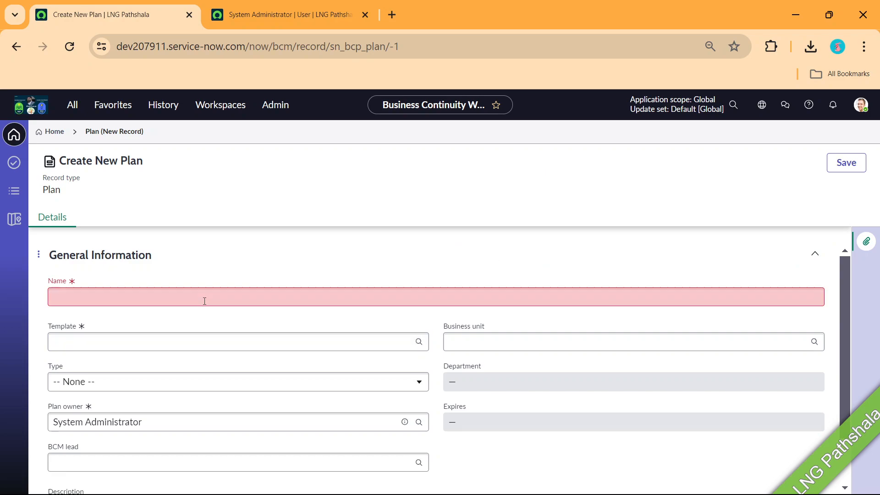
{"action": "type", "text": "LNG Admin Training Plan"}
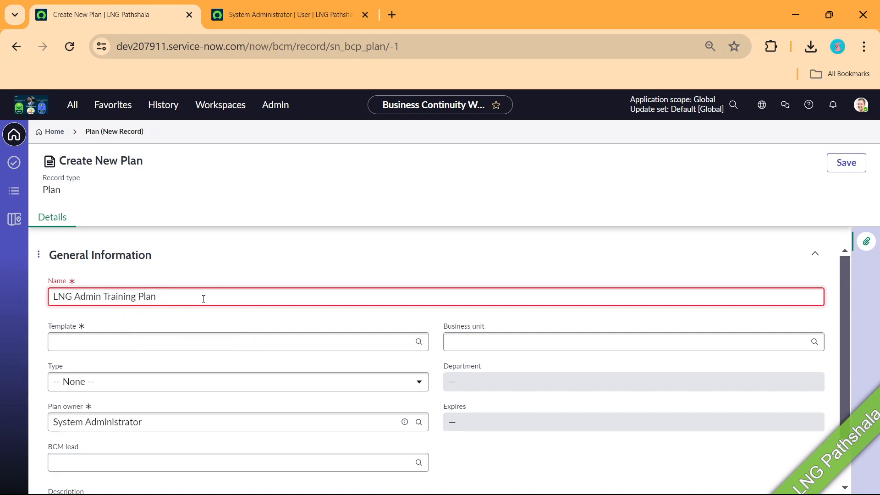
Choose the 'Continuity of operations template' template and the 'Continuity plan' type
{"action": "left_click", "coordinate": [104, 340]}
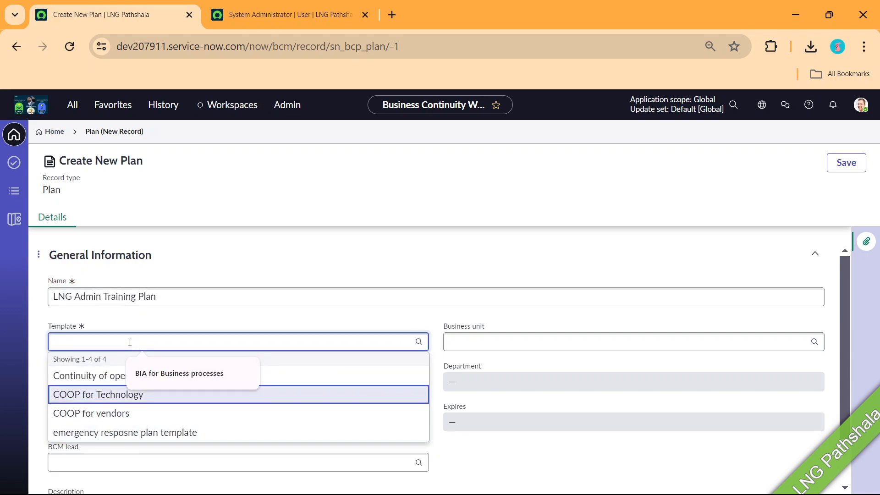
{"action": "left_click", "coordinate": [244, 373]}
{"action": "left_click", "coordinate": [107, 347]}
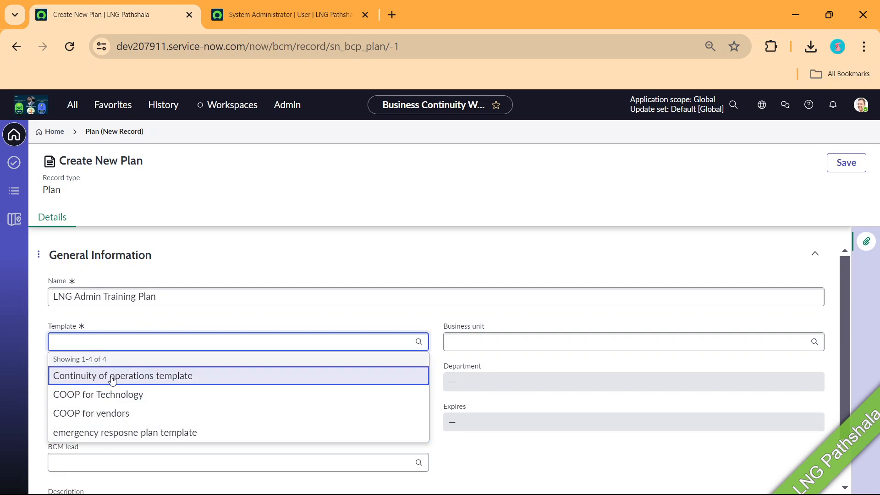
{"action": "left_click", "coordinate": [140, 377]}
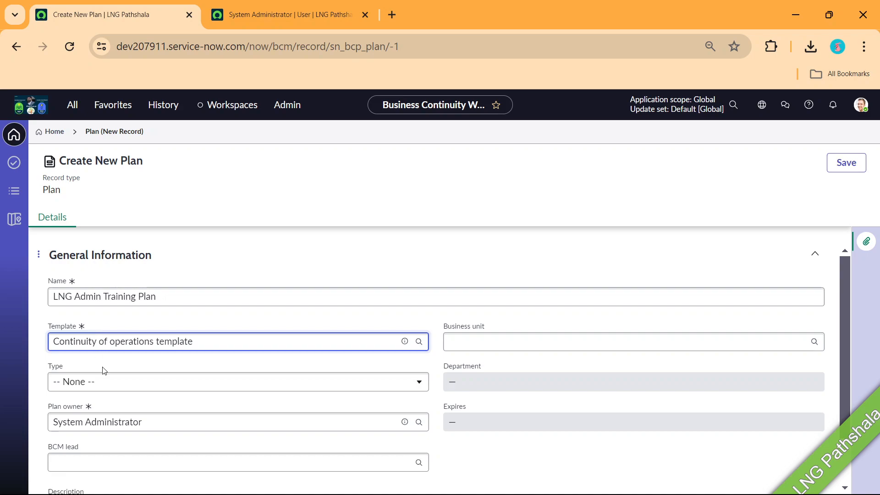
{"action": "left_click", "coordinate": [157, 389]}
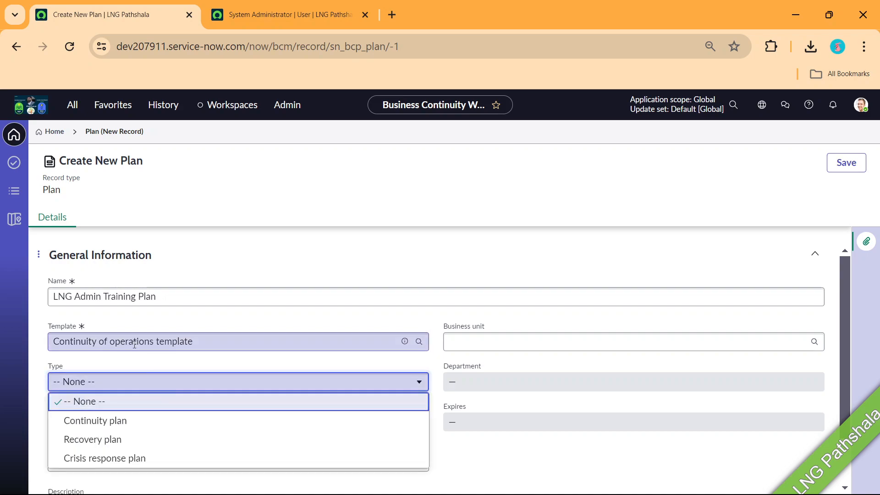
{"action": "left_click", "coordinate": [120, 426]}
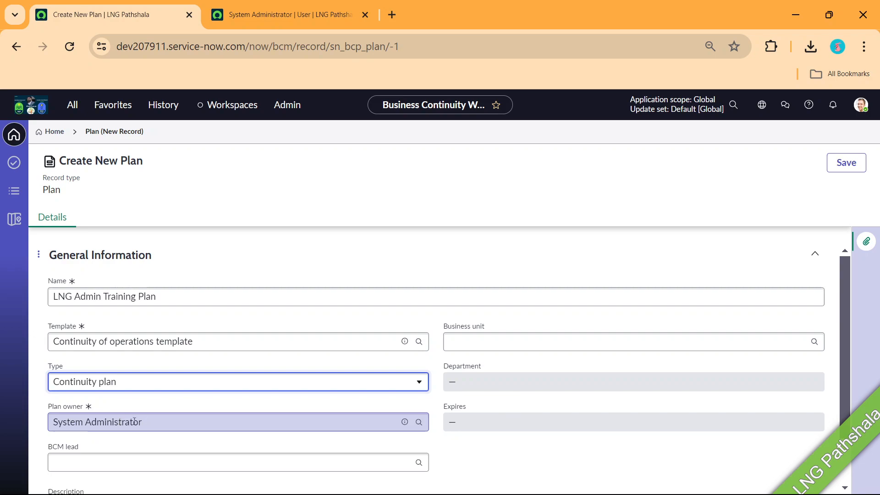
Leave the BCM lead empty, set business unit to HR, and save the plan
{"action": "scroll", "coordinate": [192, 395], "scroll_direction": "down", "scroll_amount": 1}
{"action": "left_click", "coordinate": [144, 401]}
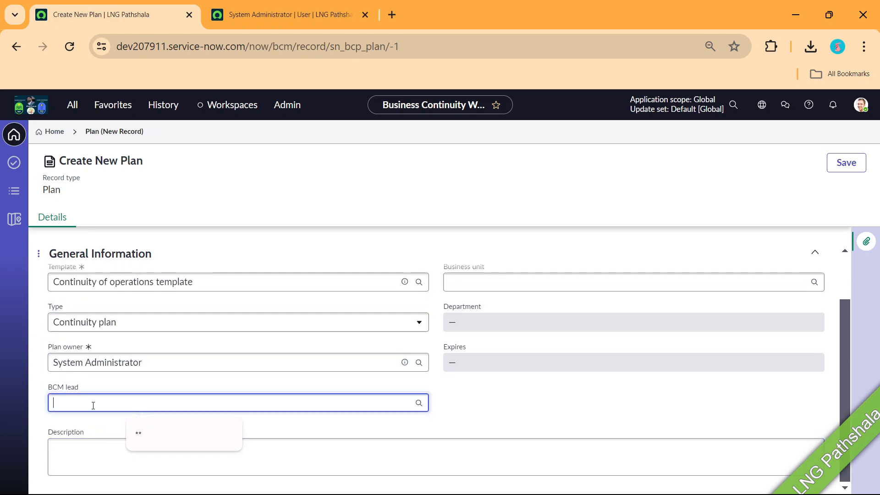
{"action": "type", "text": "**"}
{"action": "key", "text": "BackSpace"}
{"action": "key", "text": "BackSpace"}
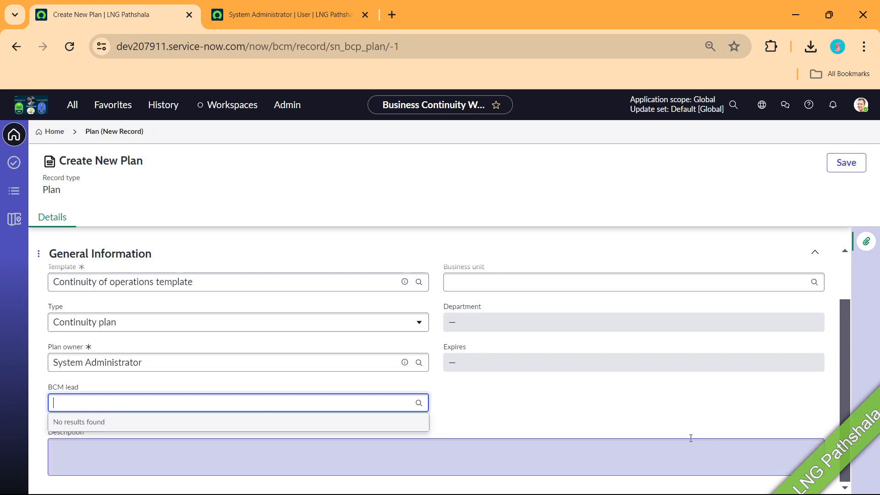
{"action": "left_click", "coordinate": [620, 403]}
{"action": "scroll", "coordinate": [398, 378], "scroll_direction": "up", "scroll_amount": 1}
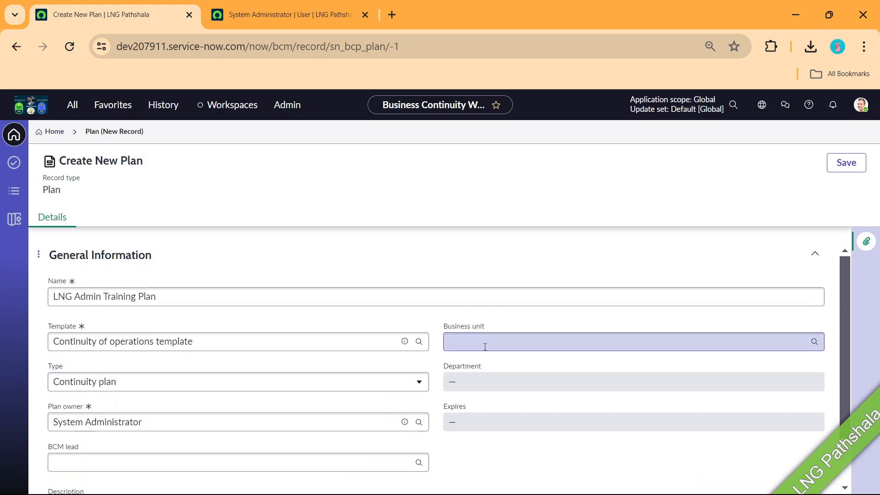
{"action": "left_click", "coordinate": [484, 345]}
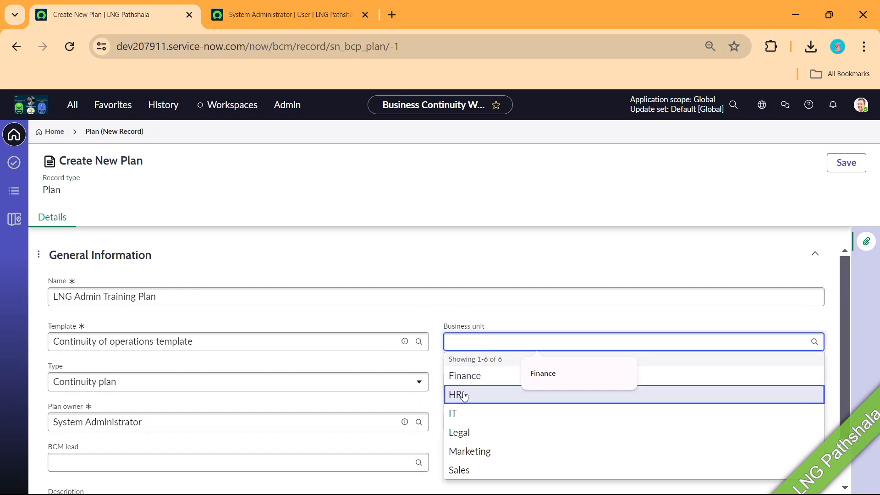
{"action": "left_click", "coordinate": [461, 394]}
{"action": "scroll", "coordinate": [749, 229], "scroll_direction": "down", "scroll_amount": 1}
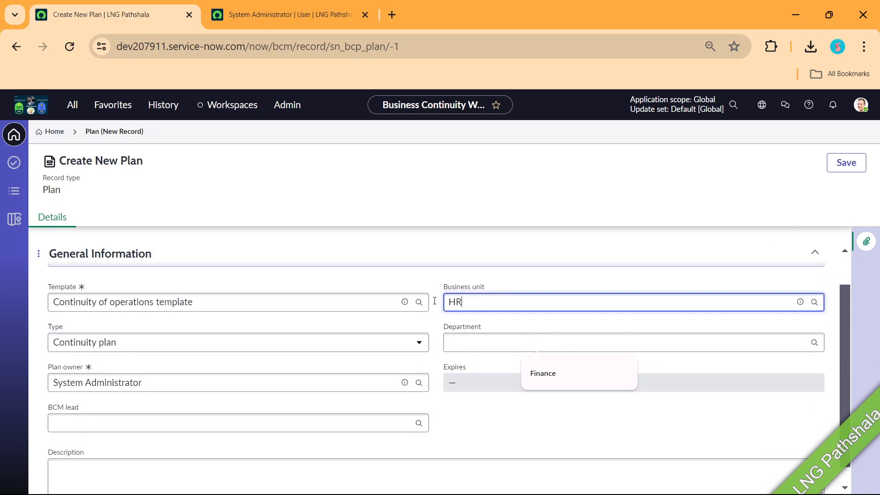
{"action": "left_click", "coordinate": [845, 164]}
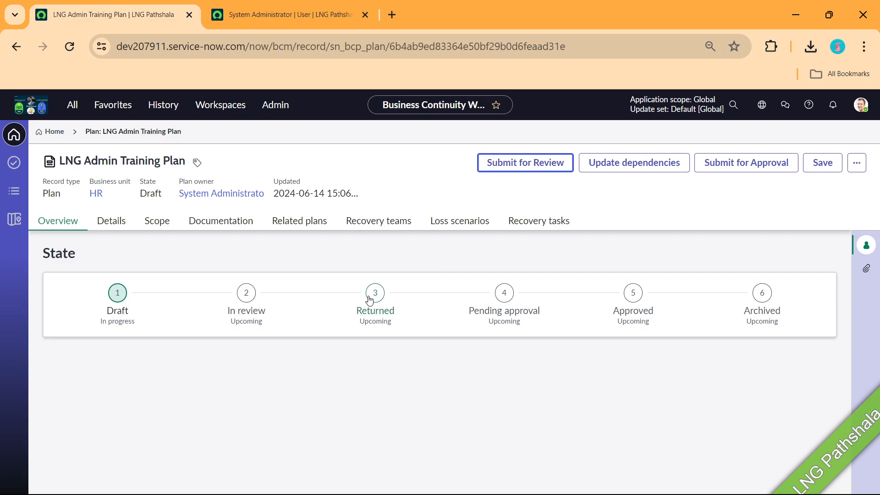
Open the plan's Details form, widen it, and glance at the Related plans and Scope tabs
{"action": "left_click", "coordinate": [112, 220]}
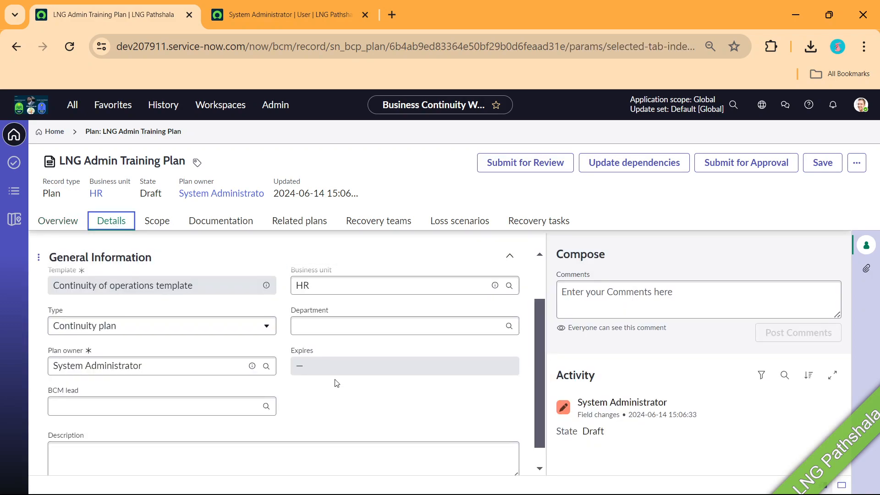
{"action": "left_click_drag", "start_coordinate": [546, 357], "coordinate": [602, 364]}
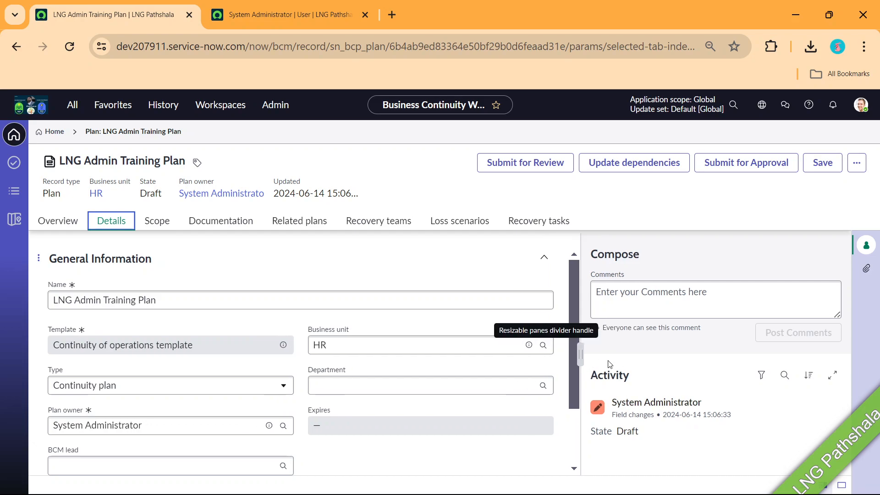
{"action": "scroll", "coordinate": [285, 365], "scroll_direction": "down", "scroll_amount": 2}
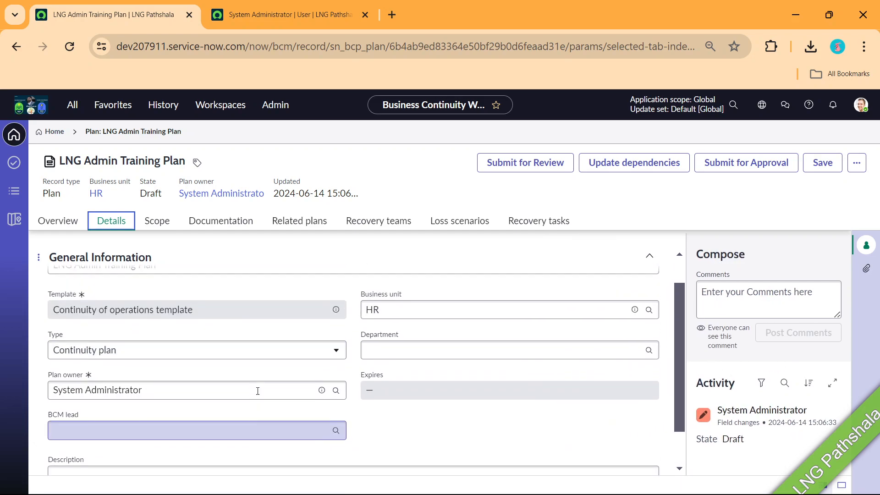
{"action": "scroll", "coordinate": [258, 391], "scroll_direction": "up", "scroll_amount": 1}
{"action": "left_click", "coordinate": [287, 224]}
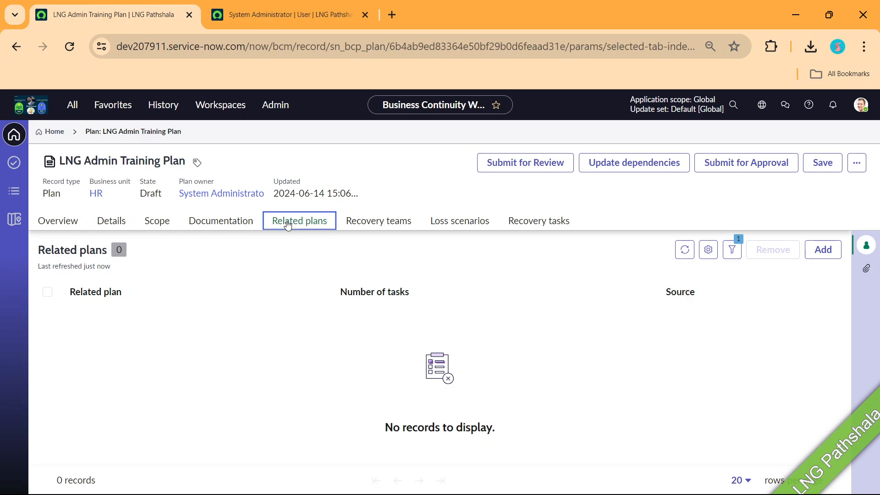
{"action": "left_click", "coordinate": [157, 225]}
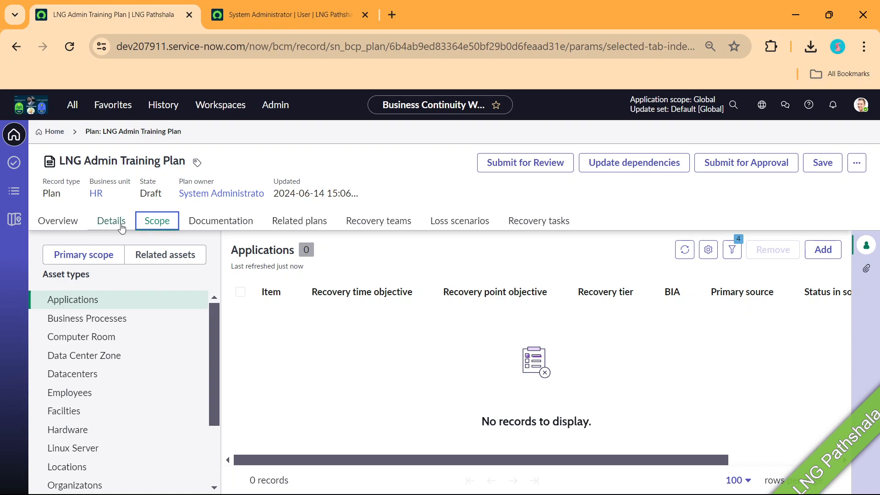
{"action": "left_click", "coordinate": [112, 221]}
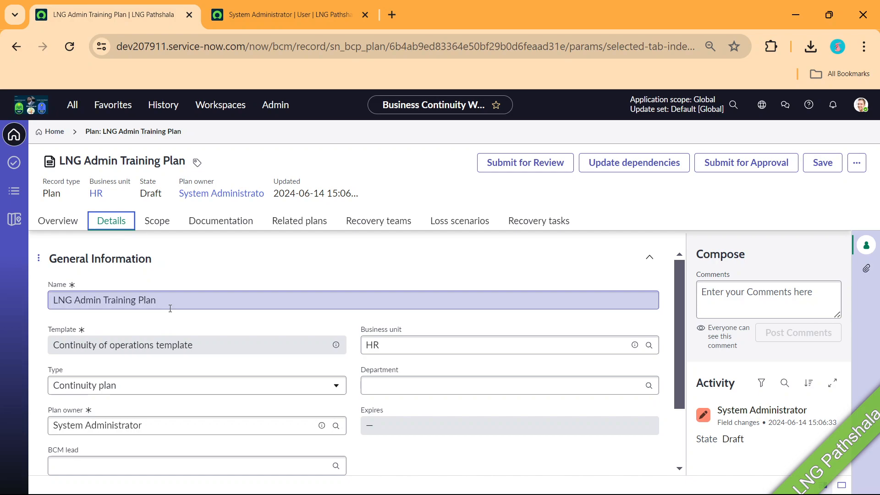
Try the Recovery plan and Crisis response plan types, then revert the type to Continuity plan
{"action": "scroll", "coordinate": [170, 308], "scroll_direction": "down", "scroll_amount": 2}
{"action": "left_click", "coordinate": [154, 313]}
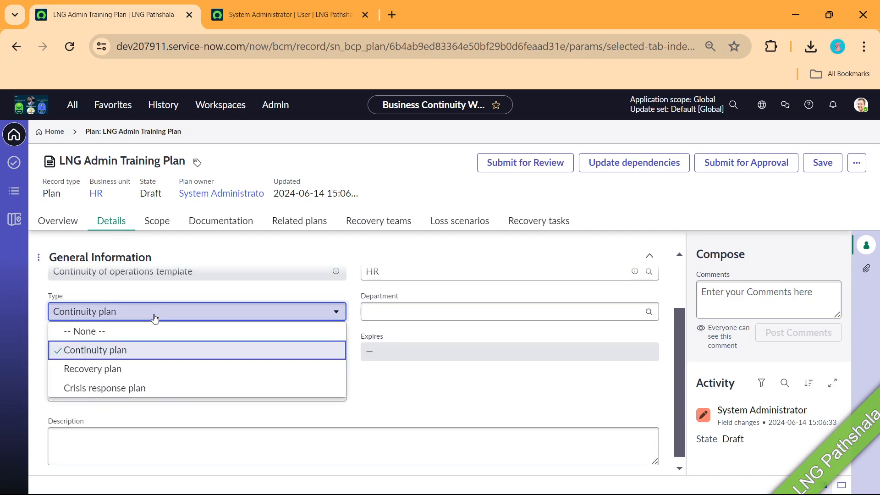
{"action": "left_click", "coordinate": [119, 370]}
{"action": "left_click", "coordinate": [197, 316]}
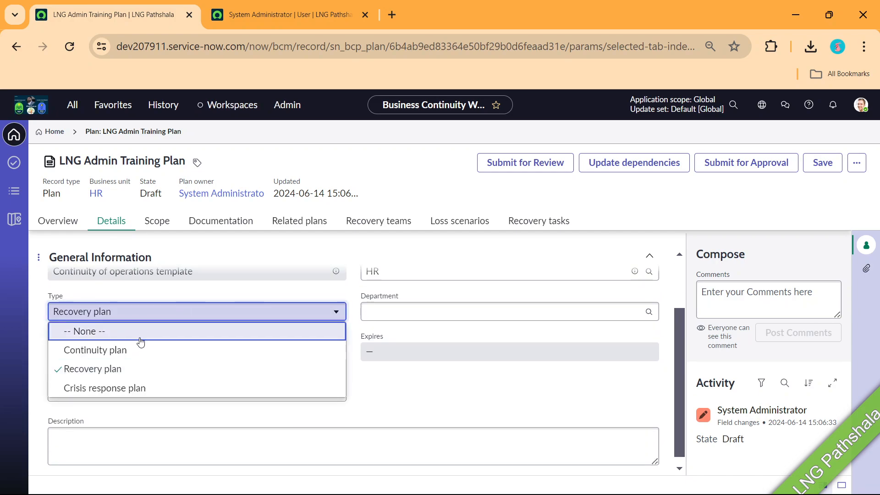
{"action": "left_click", "coordinate": [139, 388]}
{"action": "left_click", "coordinate": [164, 313]}
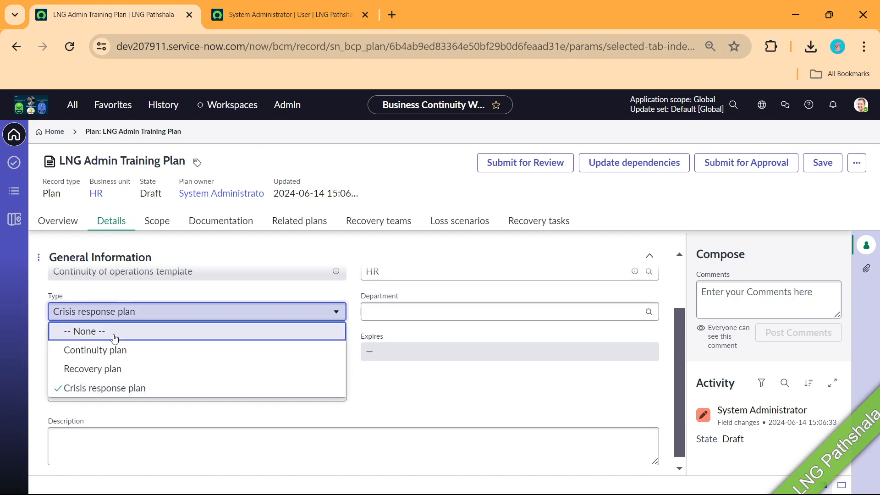
{"action": "left_click", "coordinate": [114, 350]}
{"action": "scroll", "coordinate": [413, 362], "scroll_direction": "up", "scroll_amount": 2}
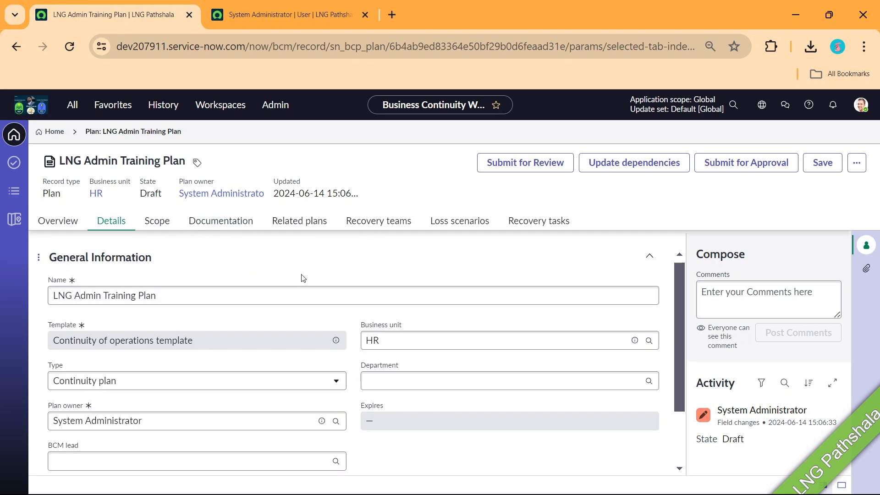
{"action": "scroll", "coordinate": [299, 285], "scroll_direction": "down", "scroll_amount": 2}
{"action": "scroll", "coordinate": [291, 301], "scroll_direction": "up", "scroll_amount": 2}
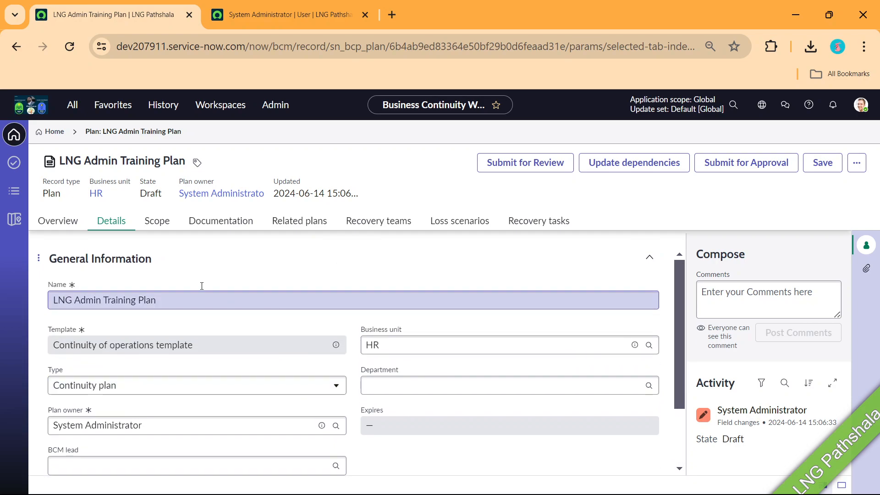
Add the Credit score verification business process to the plan's scope
{"action": "left_click", "coordinate": [157, 222]}
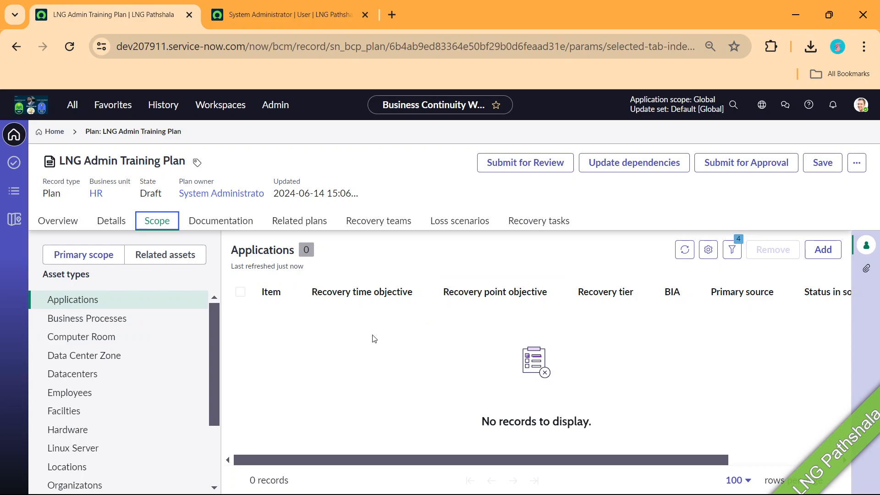
{"action": "left_click", "coordinate": [817, 254]}
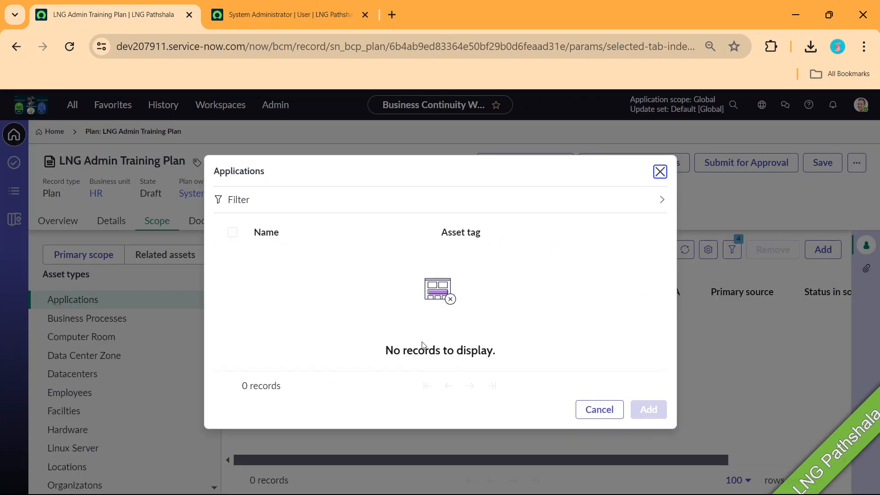
{"action": "left_click", "coordinate": [598, 409]}
{"action": "left_click", "coordinate": [80, 321]}
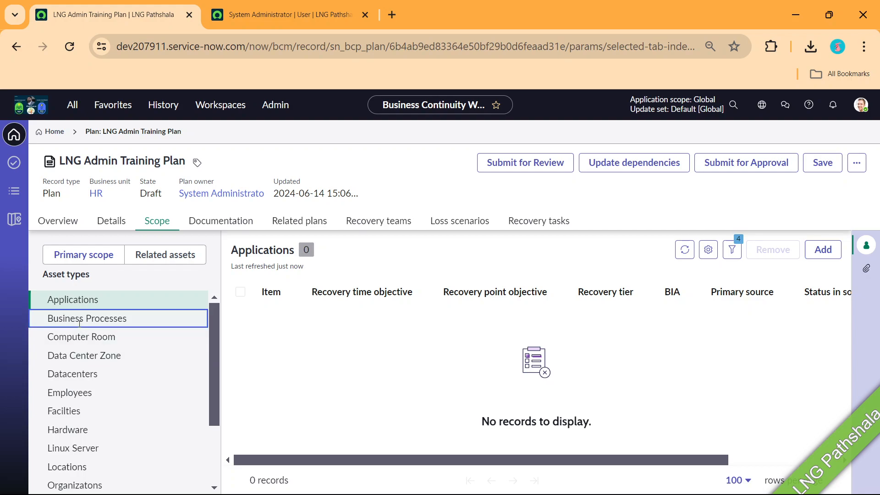
{"action": "left_click", "coordinate": [815, 257]}
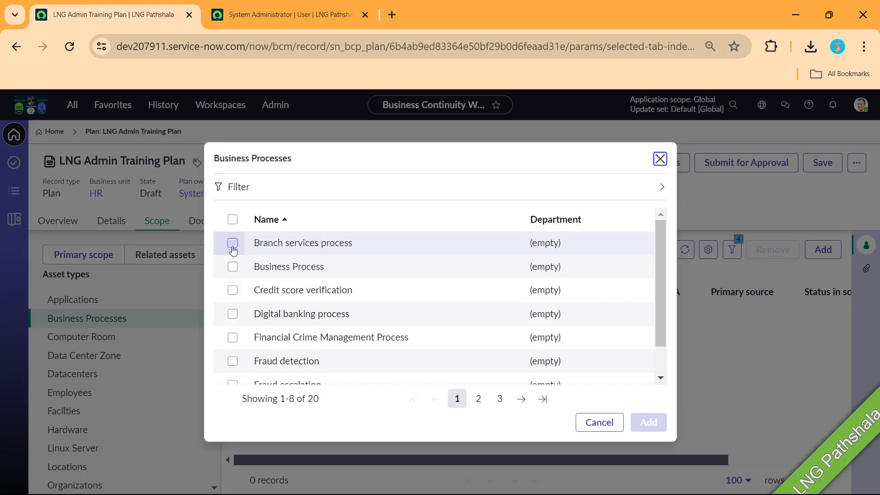
{"action": "left_click", "coordinate": [233, 246]}
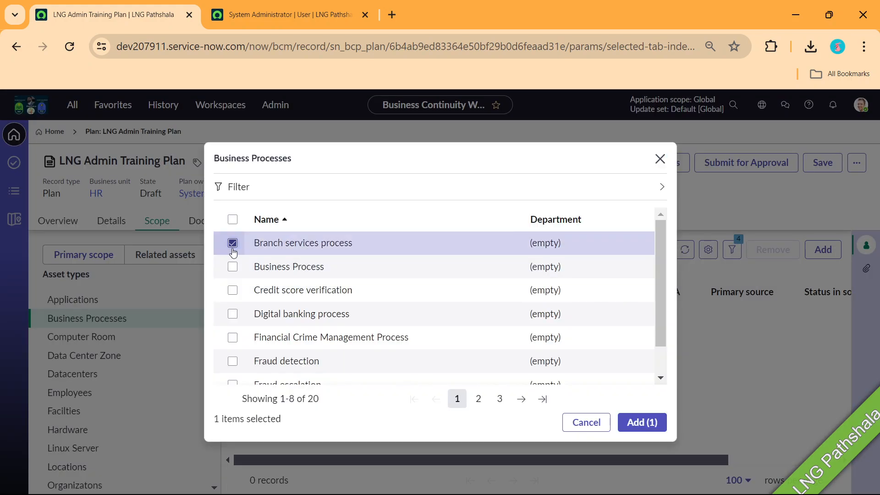
{"action": "left_click", "coordinate": [232, 267]}
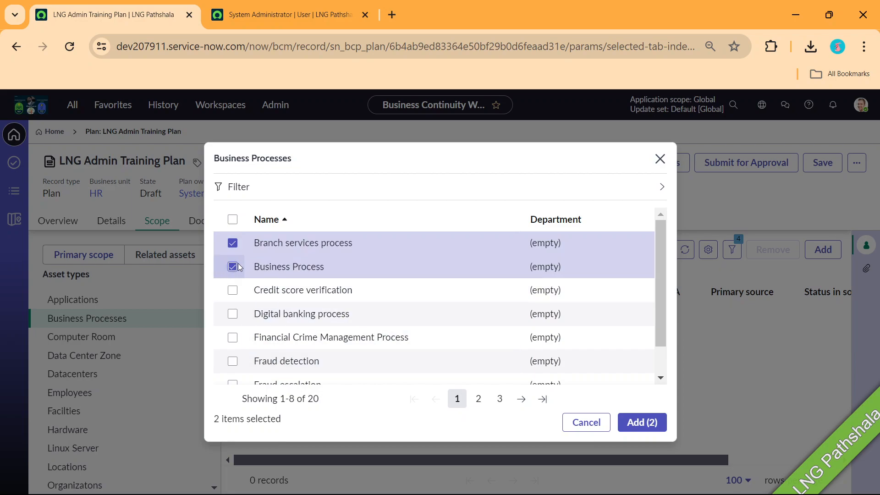
{"action": "left_click", "coordinate": [233, 243]}
{"action": "left_click", "coordinate": [233, 267]}
{"action": "left_click", "coordinate": [233, 290]}
{"action": "left_click", "coordinate": [647, 423]}
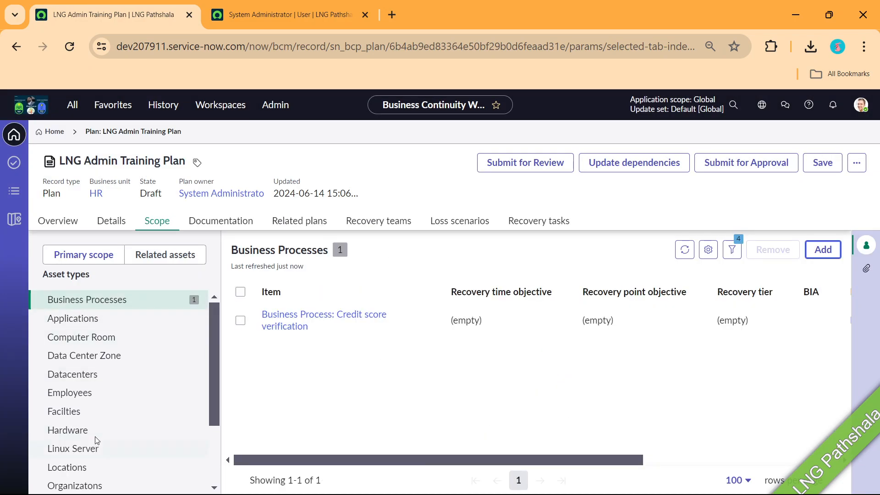
Check the plan's Related assets and open its Documentation tab
{"action": "scroll", "coordinate": [105, 442], "scroll_direction": "down", "scroll_amount": 3}
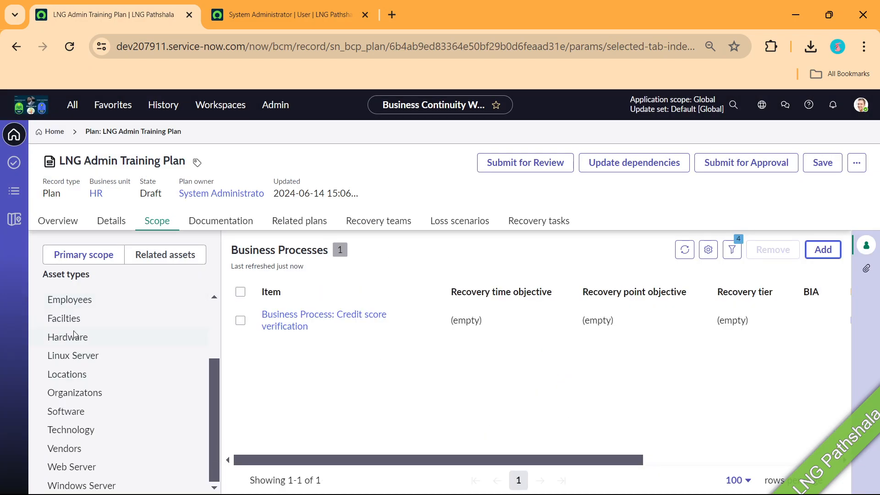
{"action": "left_click", "coordinate": [163, 255]}
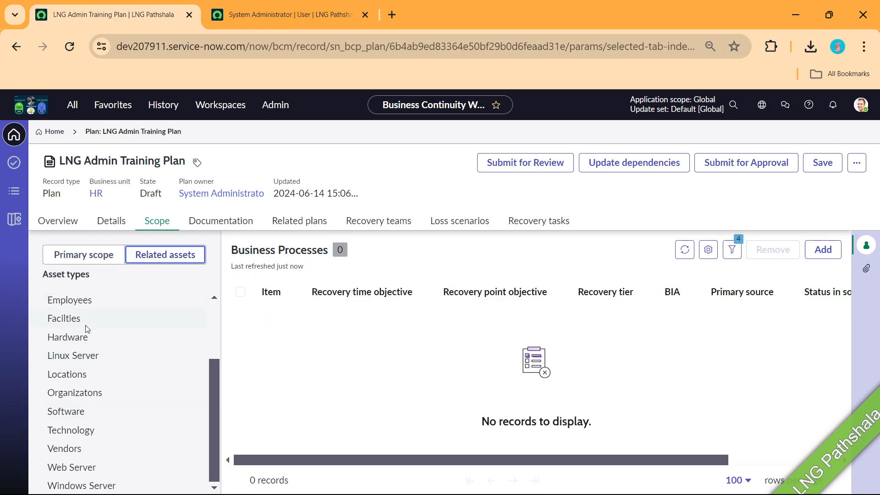
{"action": "left_click", "coordinate": [220, 223]}
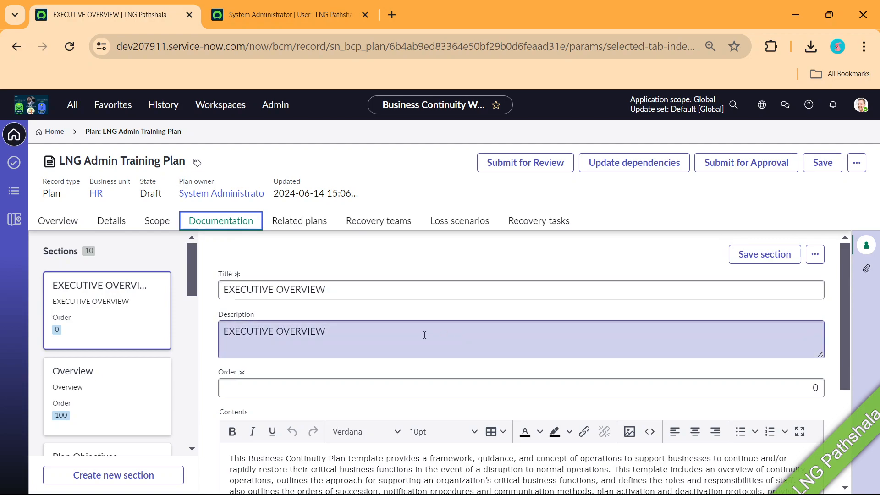
Browse the Overview, Plan Objectives and Plan Scope & Applicability documentation sections
{"action": "scroll", "coordinate": [425, 335], "scroll_direction": "down", "scroll_amount": 3}
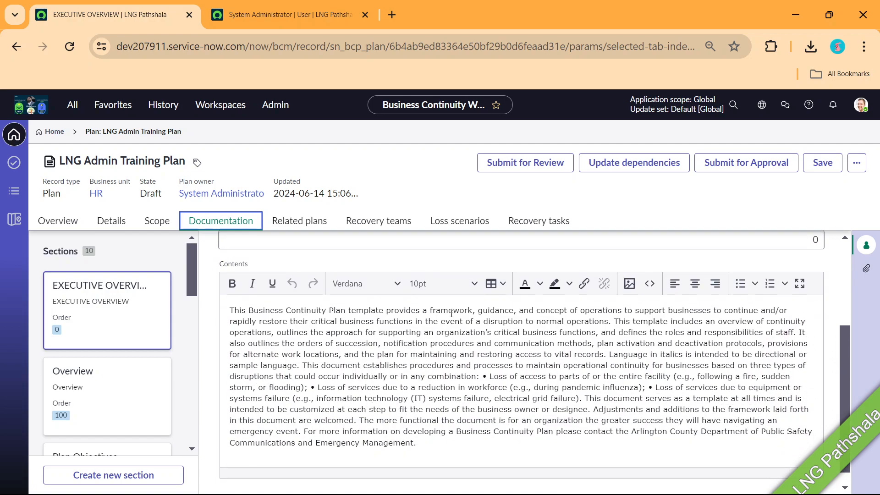
{"action": "left_click", "coordinate": [125, 384]}
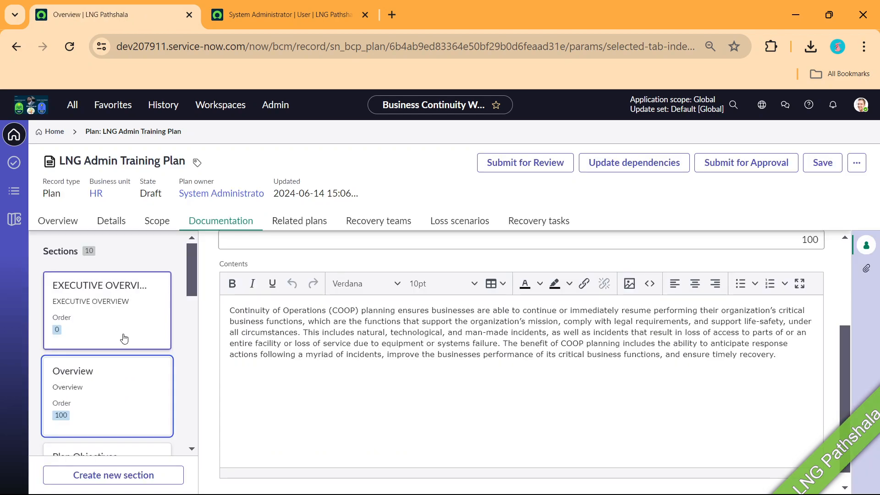
{"action": "scroll", "coordinate": [125, 339], "scroll_direction": "down", "scroll_amount": 3}
{"action": "left_click", "coordinate": [110, 321]}
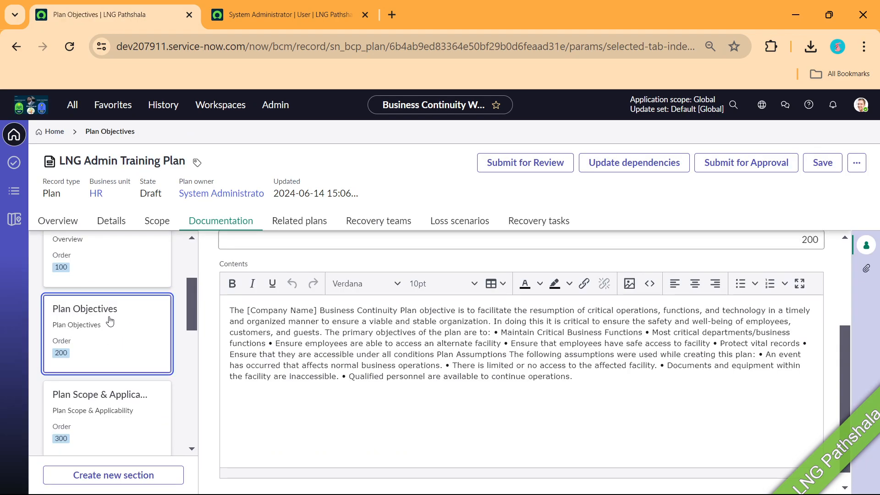
{"action": "left_click", "coordinate": [112, 395]}
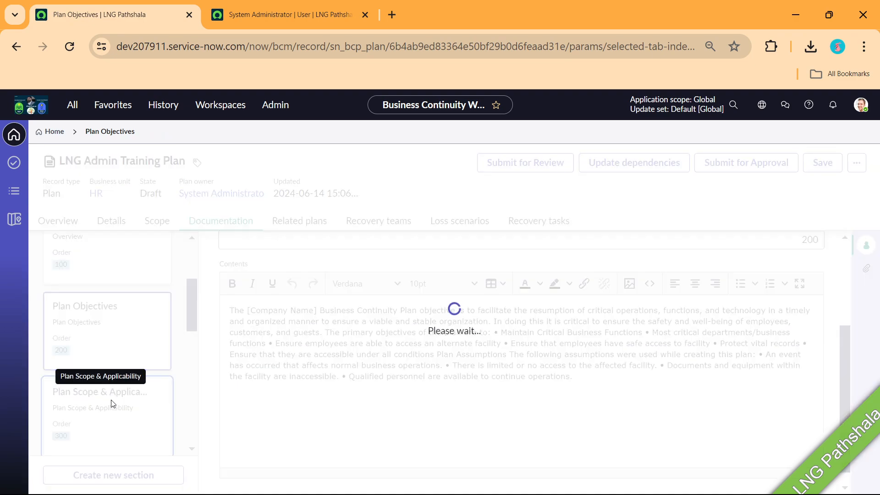
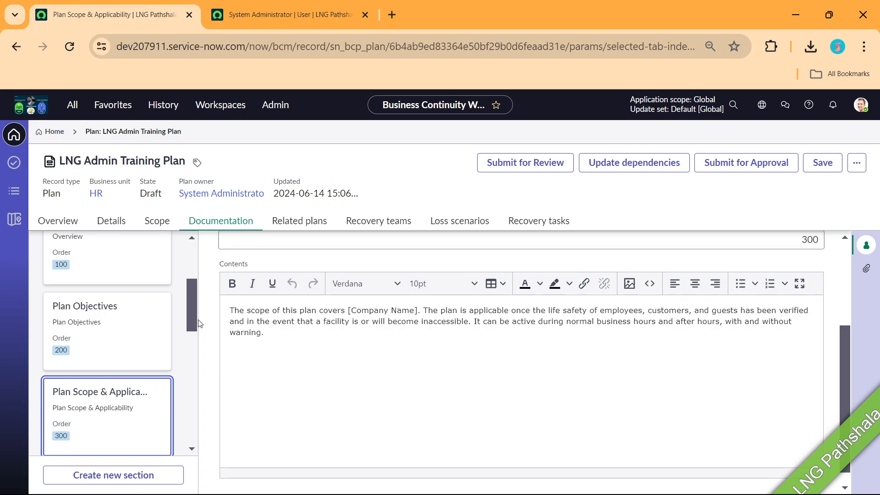
View the plan's related plans, then its empty recovery teams list
{"action": "left_click", "coordinate": [299, 221]}
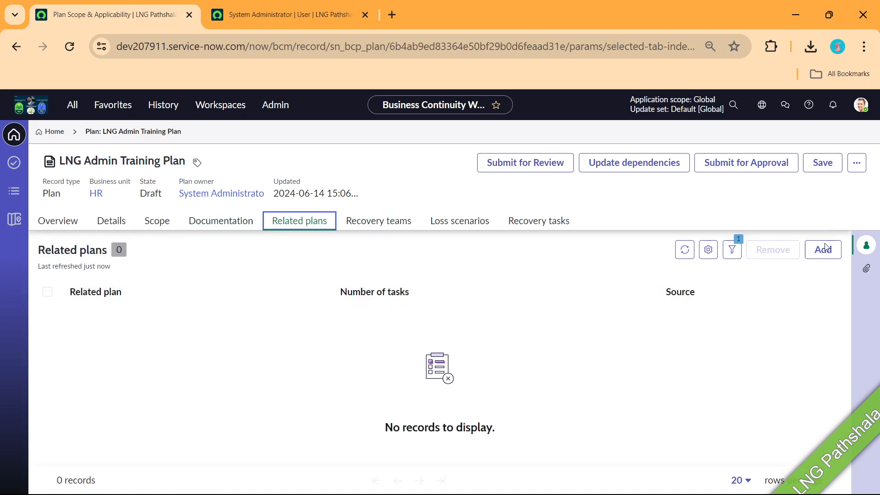
{"action": "left_click", "coordinate": [390, 222]}
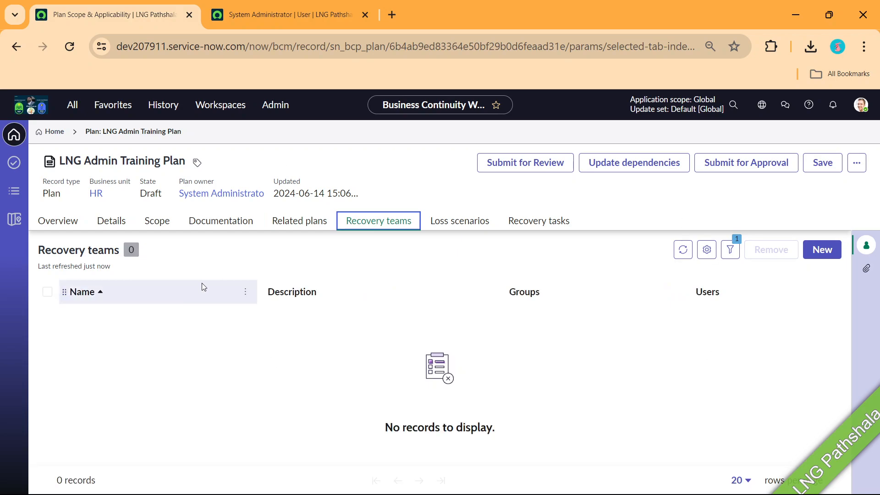
Create recovery team 'LNG Train' with ATF Service Level Management Group and one user, then return to the plan
{"action": "left_click", "coordinate": [822, 250]}
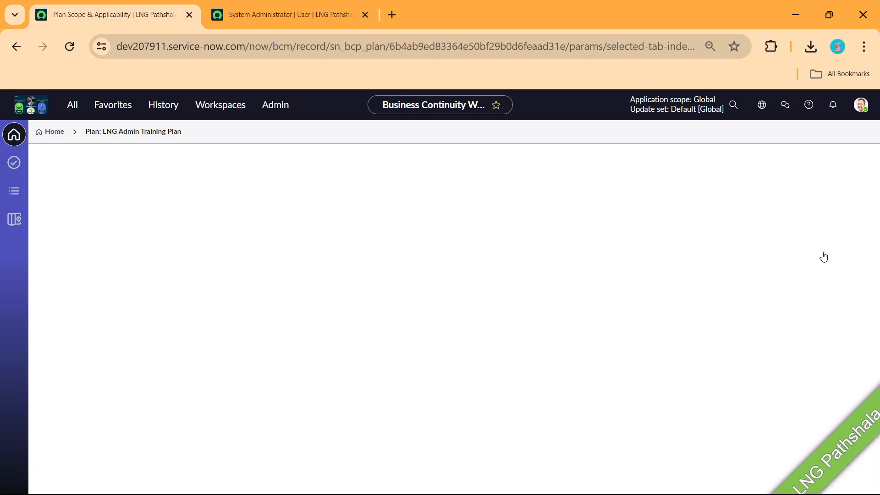
{"action": "left_click", "coordinate": [127, 276]}
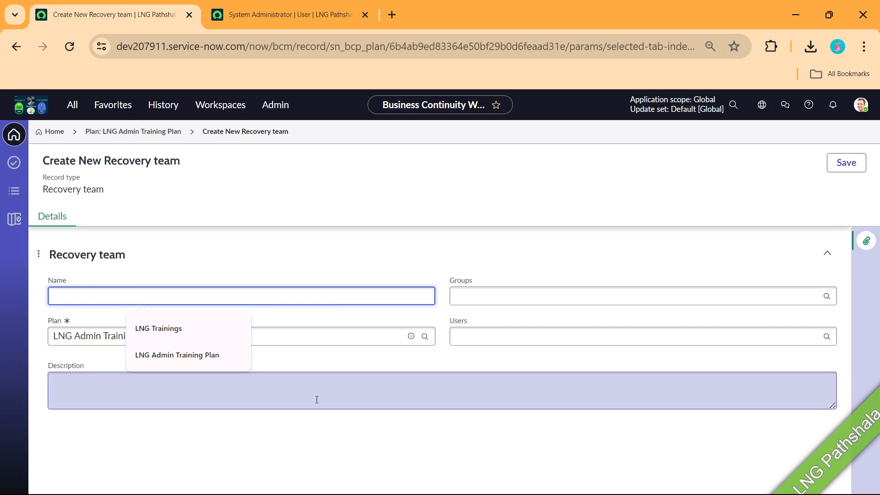
{"action": "left_click", "coordinate": [314, 425]}
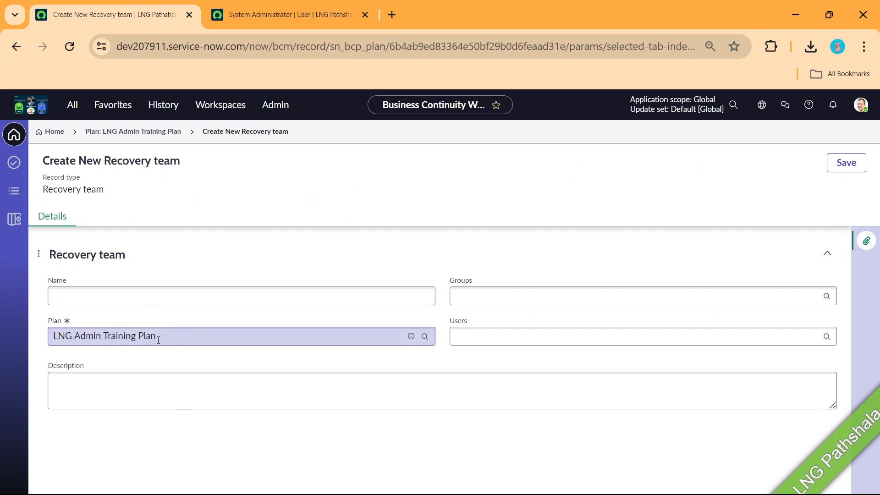
{"action": "left_click", "coordinate": [194, 298]}
{"action": "type", "text": "LNG"}
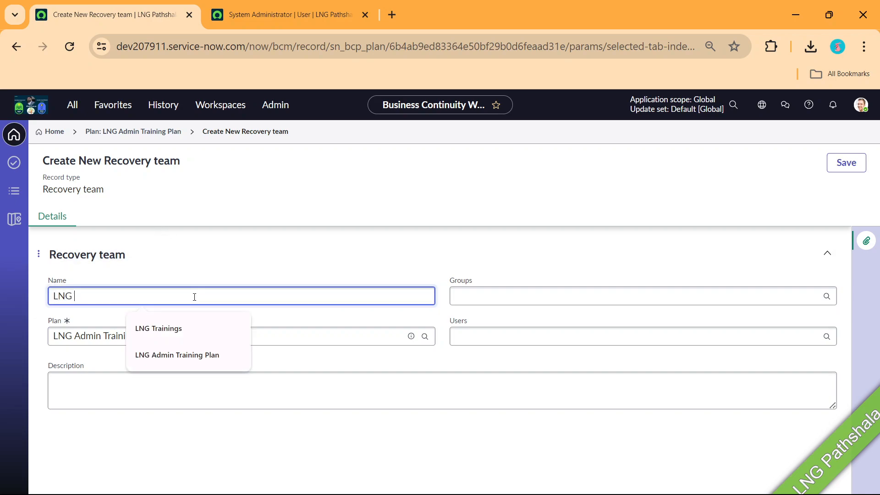
{"action": "type", "text": " Train"}
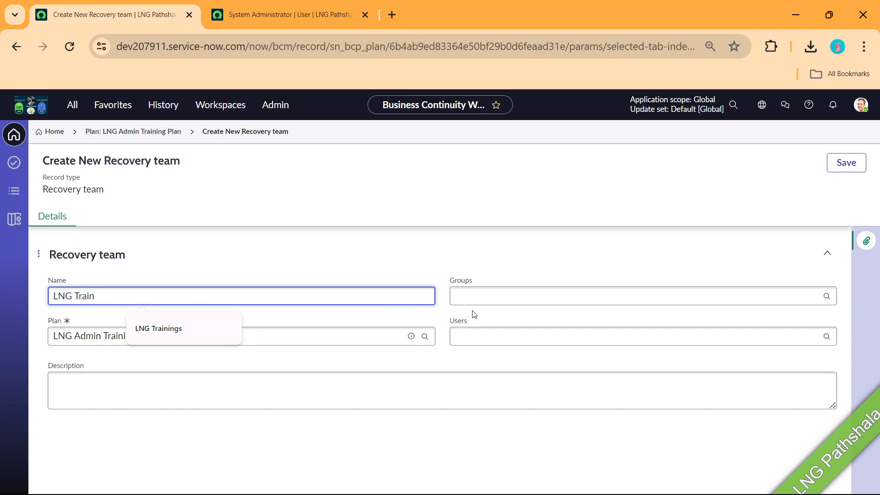
{"action": "left_click", "coordinate": [494, 295]}
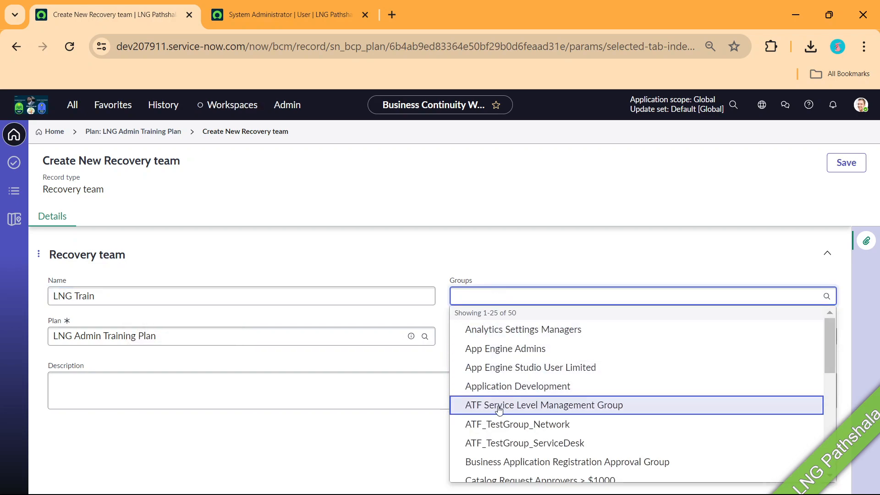
{"action": "left_click", "coordinate": [500, 405]}
{"action": "left_click", "coordinate": [493, 353]}
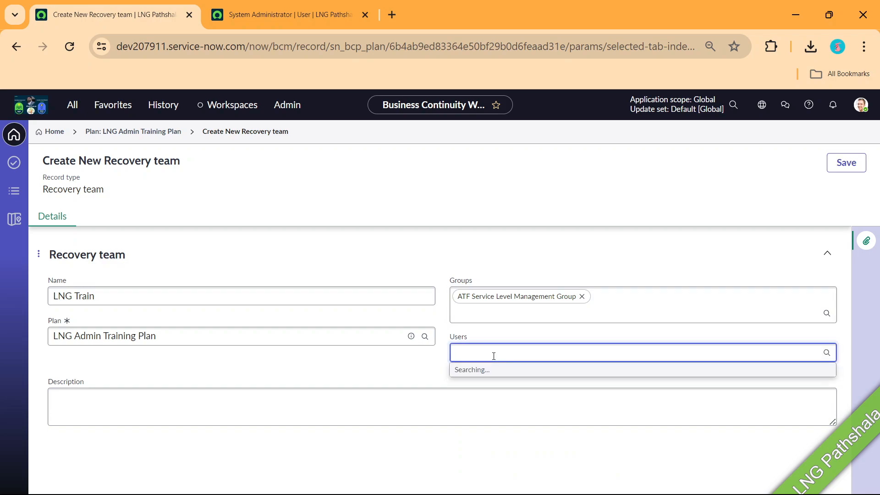
{"action": "left_click", "coordinate": [489, 394]}
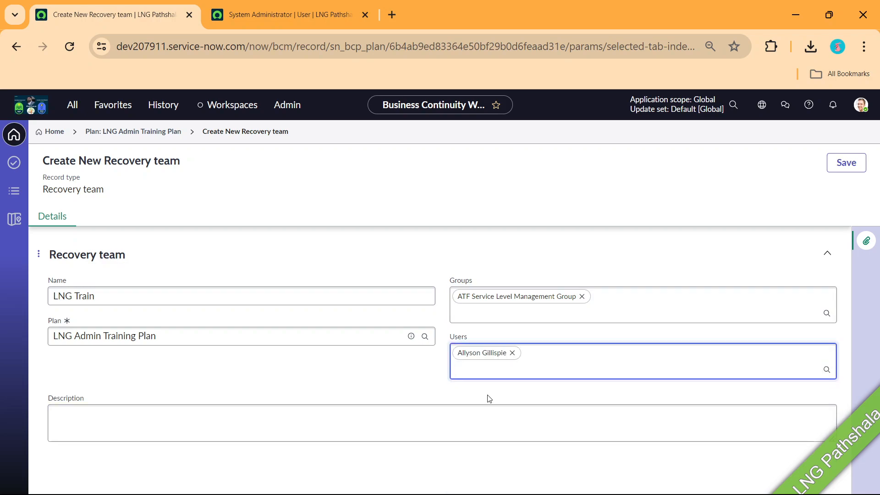
{"action": "left_click", "coordinate": [842, 165]}
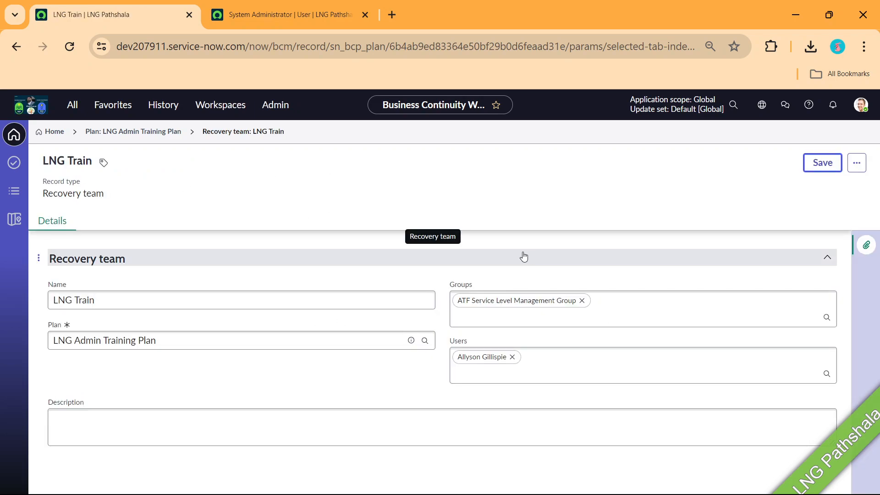
{"action": "left_click", "coordinate": [132, 133]}
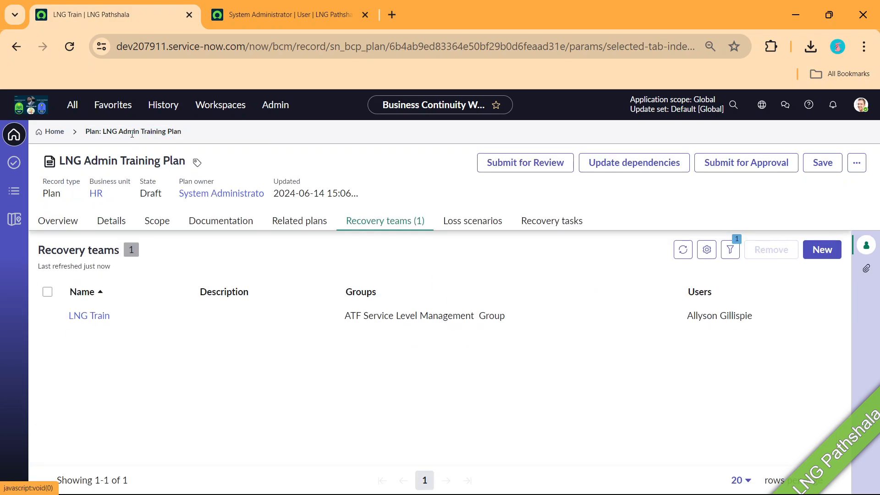
Confirm no loss scenarios can be attached, then view the plan's empty recovery tasks list
{"action": "left_click", "coordinate": [482, 223]}
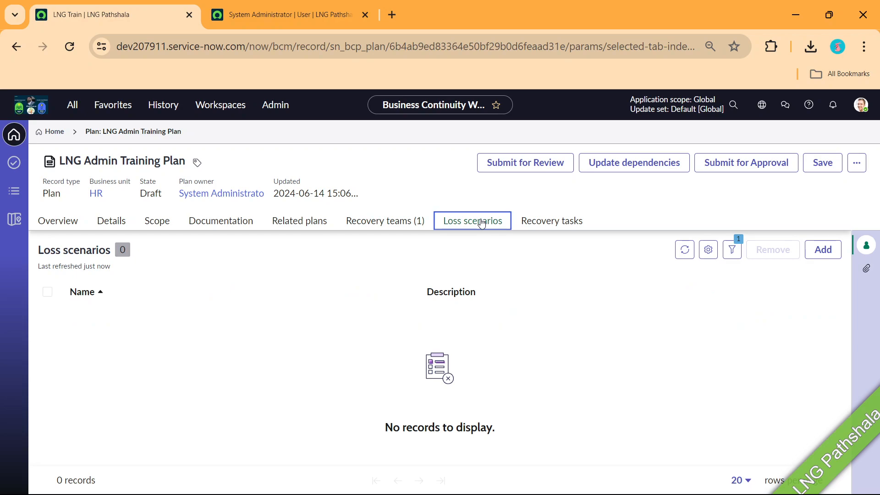
{"action": "left_click", "coordinate": [833, 255]}
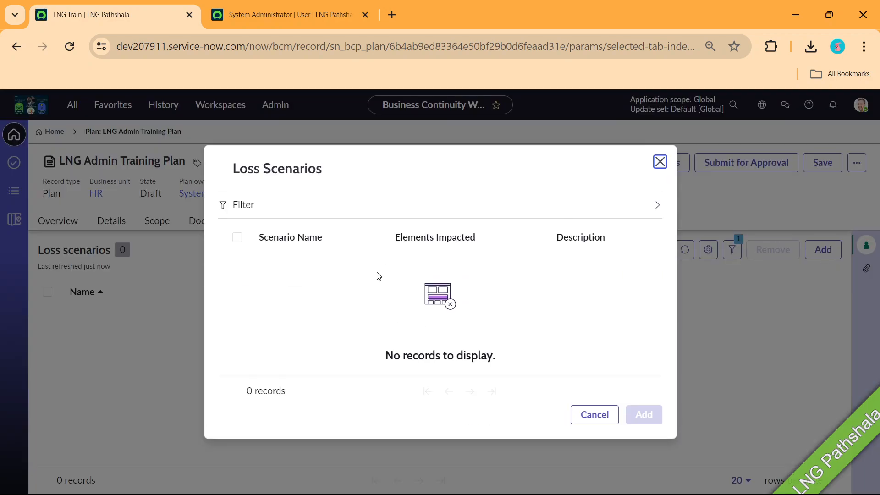
{"action": "left_click", "coordinate": [597, 414]}
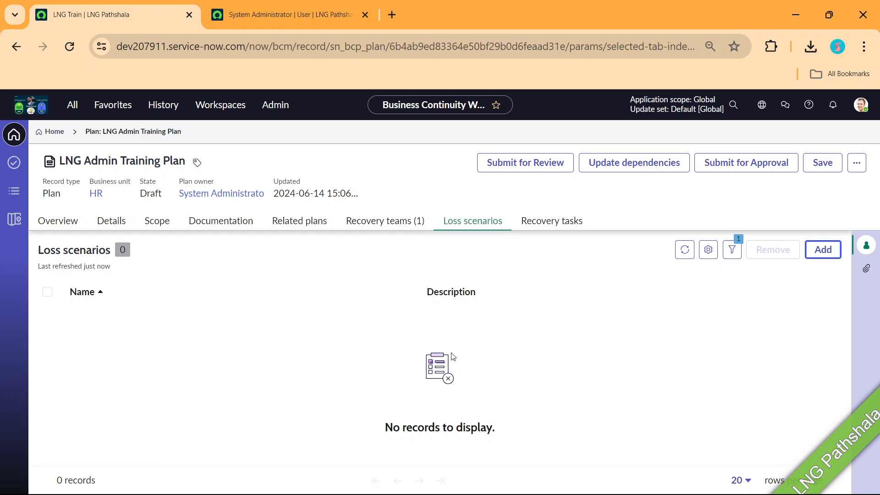
{"action": "left_click", "coordinate": [536, 225]}
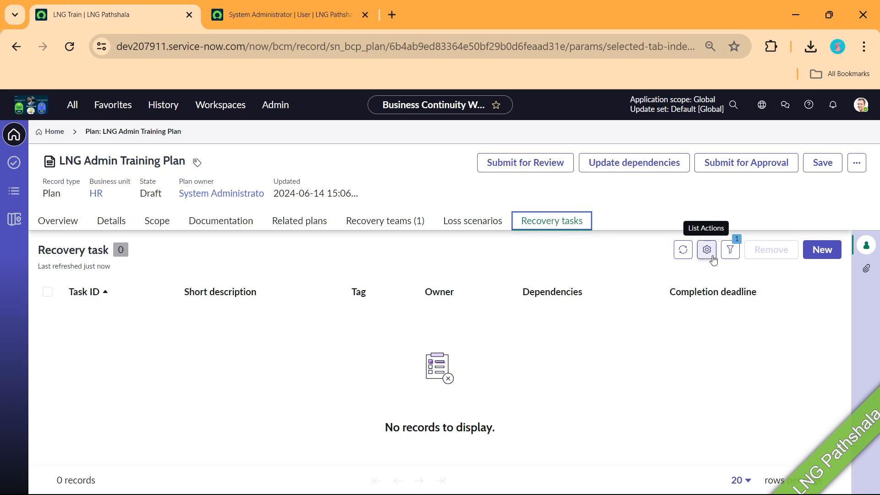
Submit the LNG Admin Training Plan for approval and approve it, dismissing both notices
{"action": "left_click", "coordinate": [735, 163]}
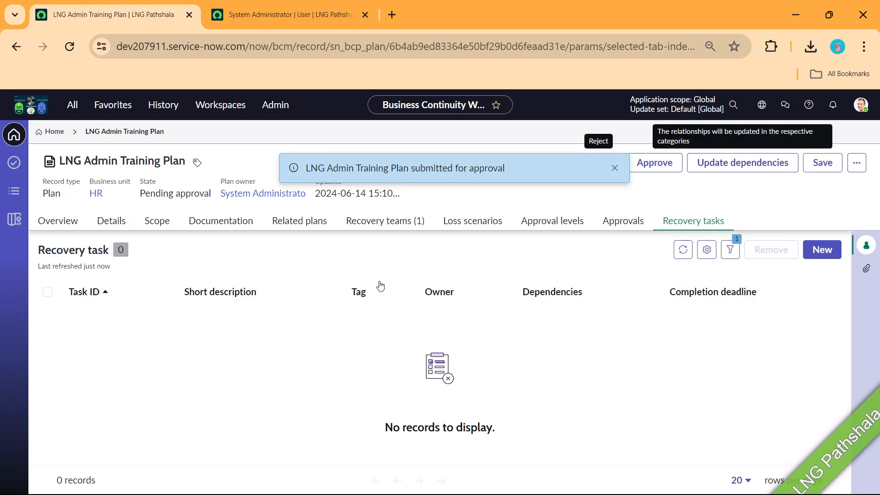
{"action": "left_click", "coordinate": [614, 168]}
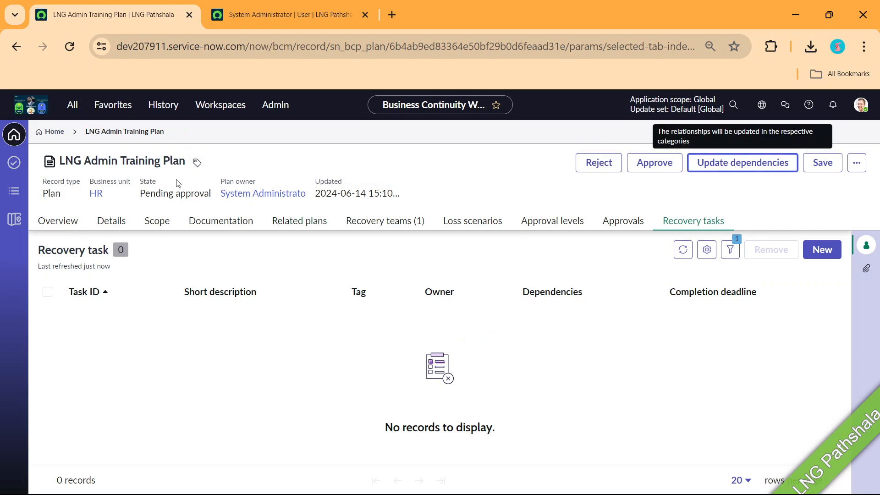
{"action": "left_click", "coordinate": [641, 165]}
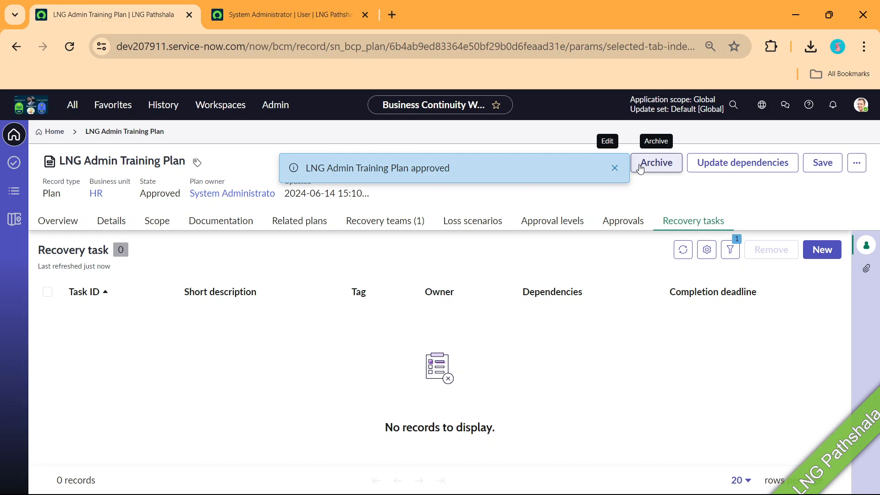
{"action": "left_click", "coordinate": [614, 169]}
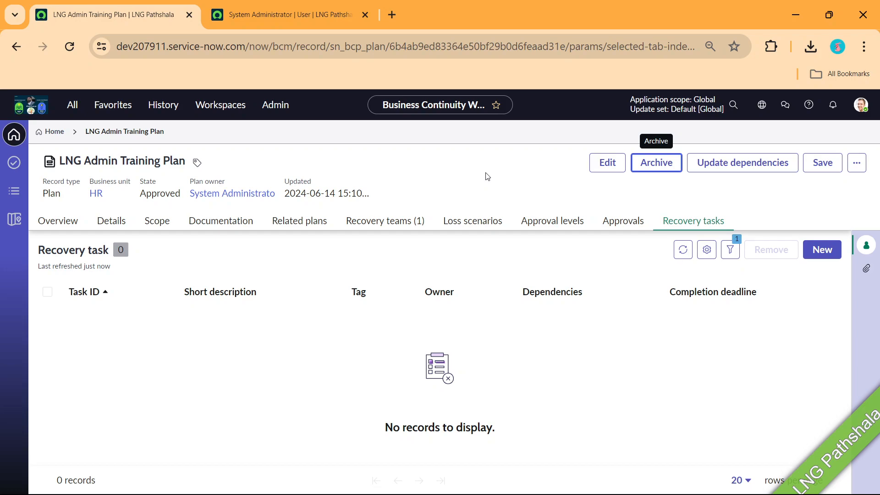
From the Business Continuity home's Exercises overview, begin a new exercise event
{"action": "left_click", "coordinate": [56, 131]}
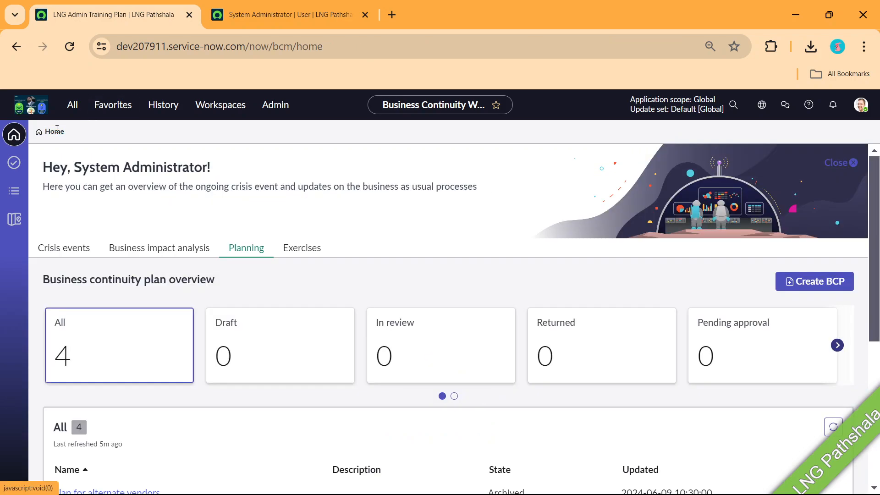
{"action": "left_click", "coordinate": [301, 249]}
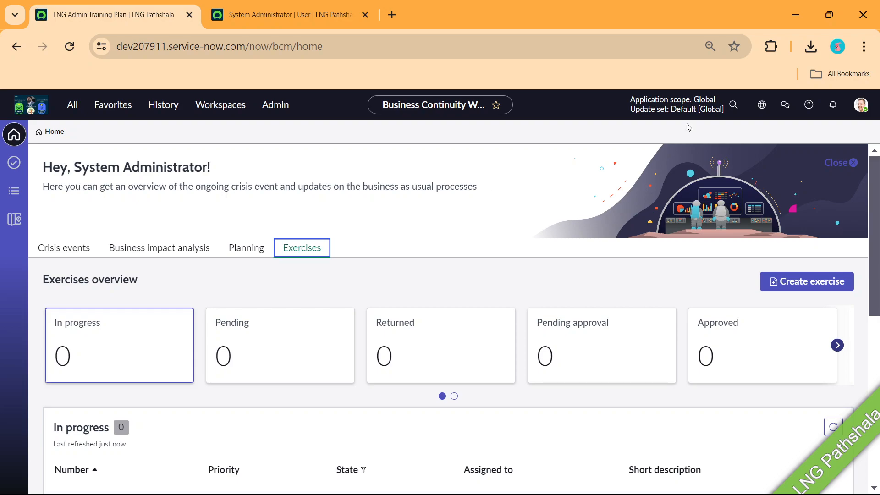
{"action": "left_click", "coordinate": [848, 164]}
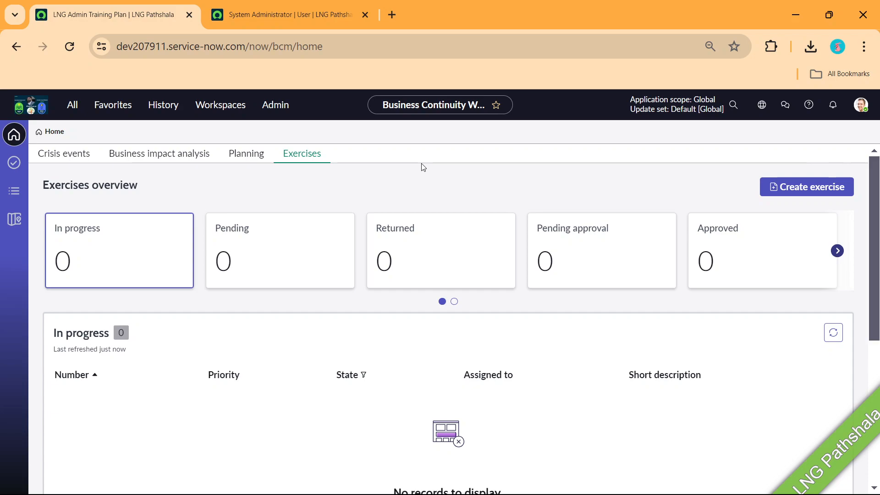
{"action": "left_click", "coordinate": [820, 188]}
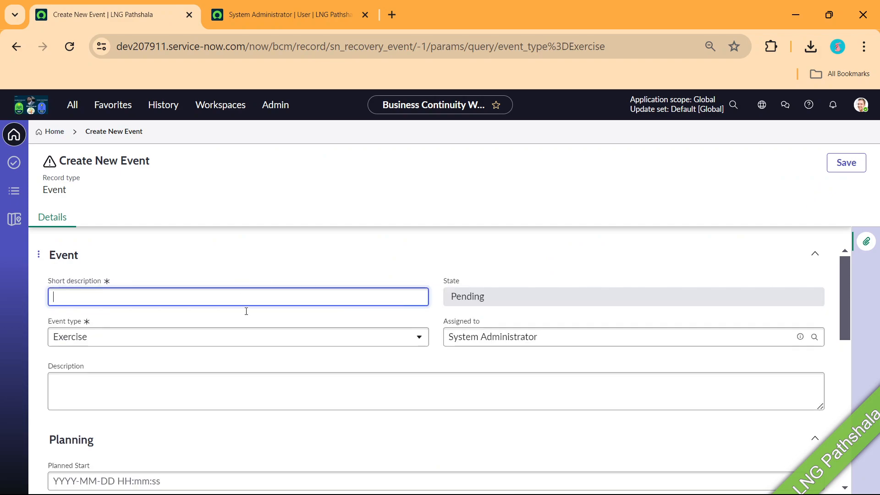
Enter short description 'LNG Training Drill' and keep the event type as Exercise
{"action": "type", "text": "LNG "}
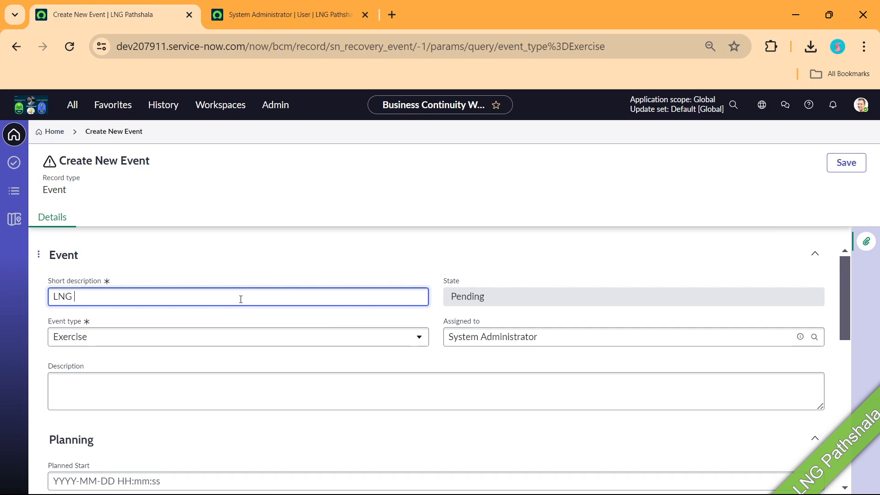
{"action": "type", "text": "Training Drill"}
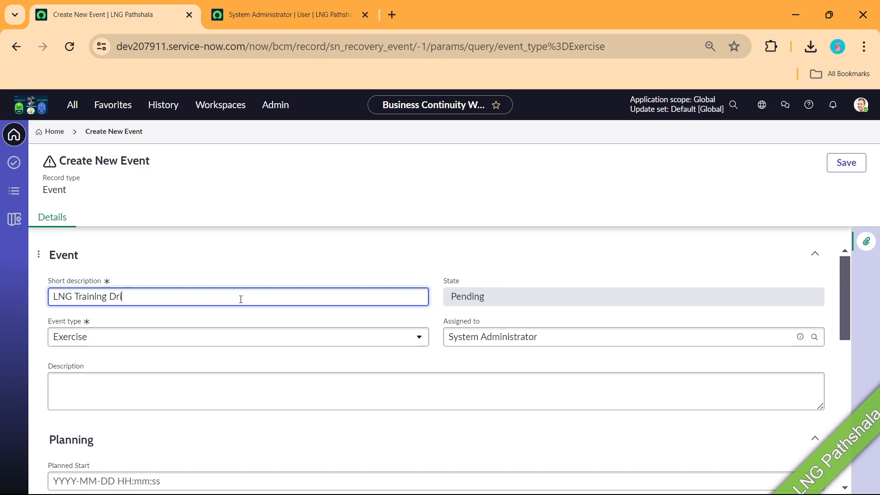
{"action": "left_click", "coordinate": [224, 340]}
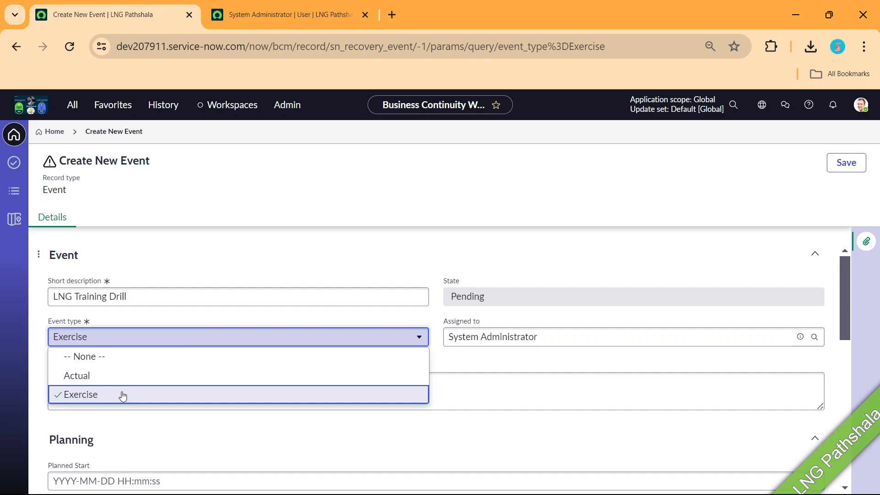
{"action": "left_click", "coordinate": [94, 397]}
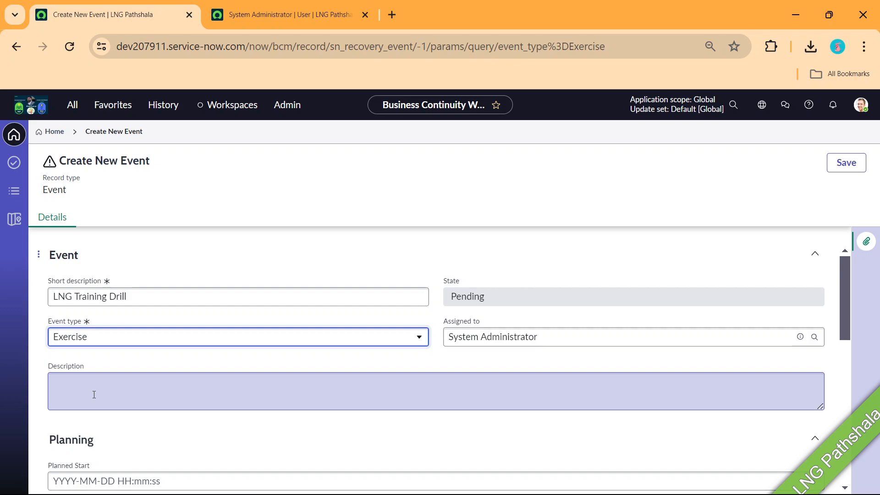
{"action": "left_click", "coordinate": [162, 343]}
{"action": "left_click", "coordinate": [162, 344]}
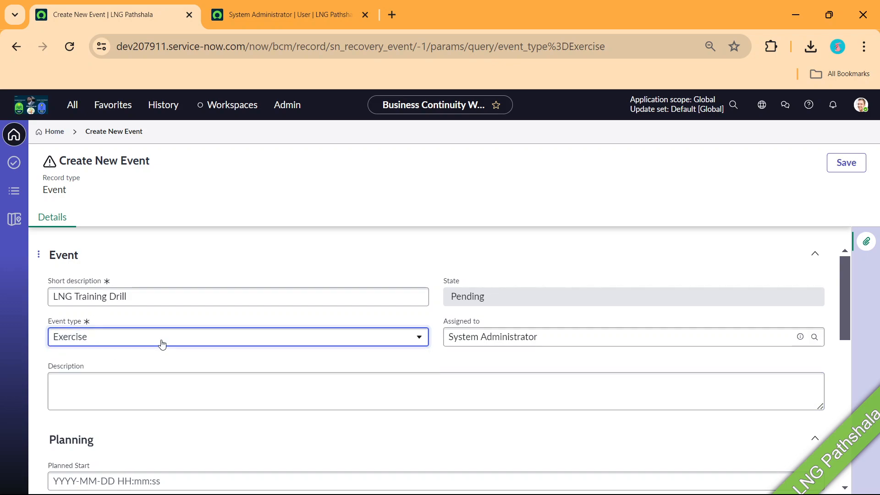
{"action": "left_click", "coordinate": [161, 343]}
{"action": "left_click", "coordinate": [162, 345]}
{"action": "scroll", "coordinate": [151, 343], "scroll_direction": "down", "scroll_amount": 5}
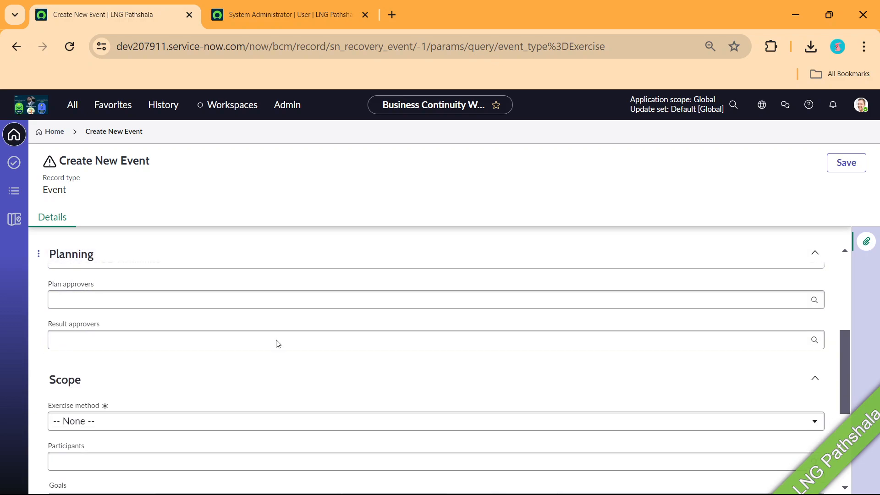
{"action": "scroll", "coordinate": [660, 295], "scroll_direction": "up", "scroll_amount": 3}
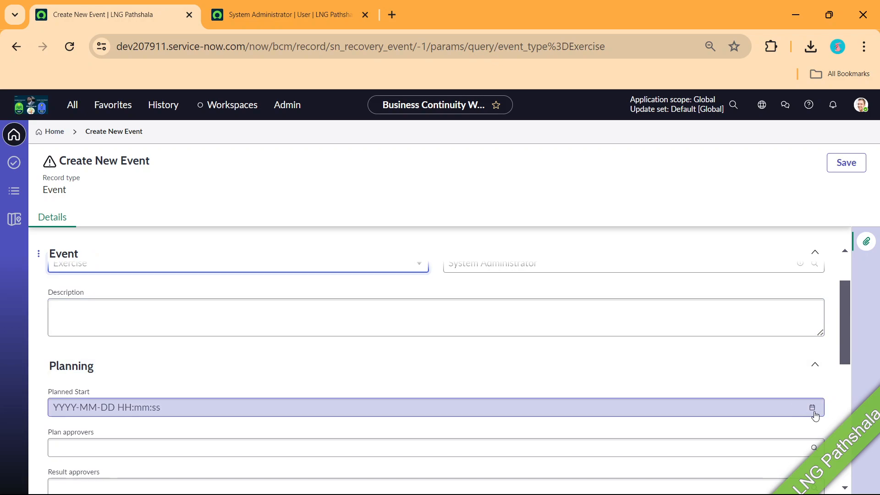
{"action": "left_click", "coordinate": [813, 408]}
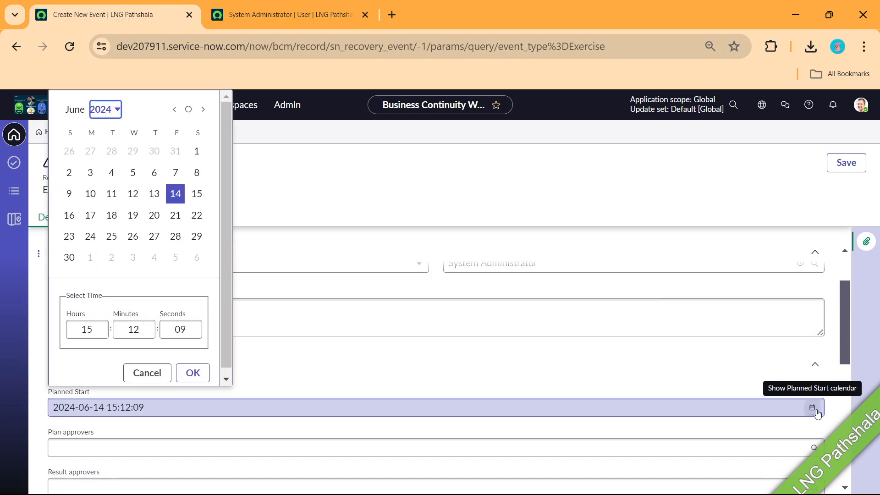
{"action": "left_click", "coordinate": [197, 193]}
{"action": "scroll", "coordinate": [202, 312], "scroll_direction": "down", "scroll_amount": 1}
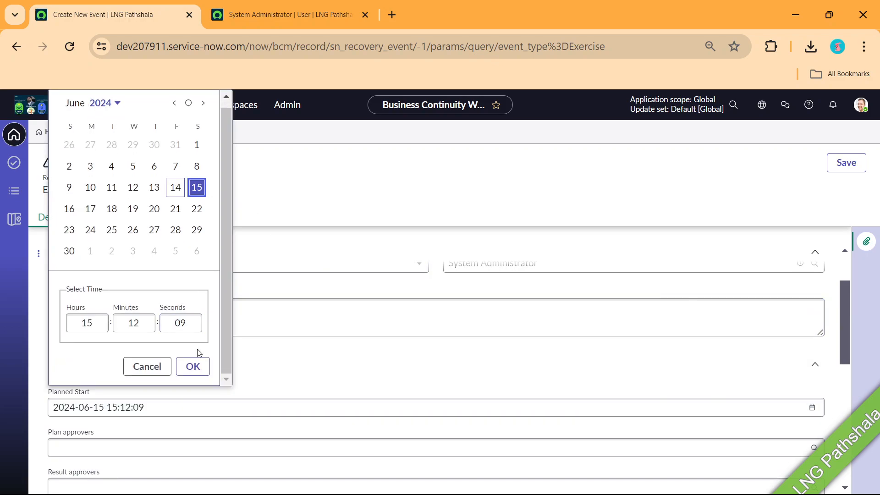
{"action": "left_click", "coordinate": [200, 374]}
Add one plan approver and one result approver to the event
{"action": "scroll", "coordinate": [170, 326], "scroll_direction": "down", "scroll_amount": 3}
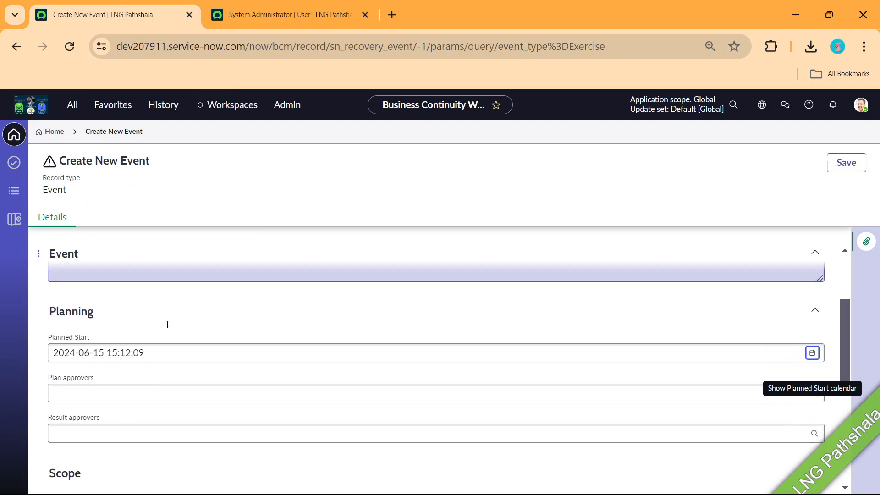
{"action": "left_click", "coordinate": [107, 307]}
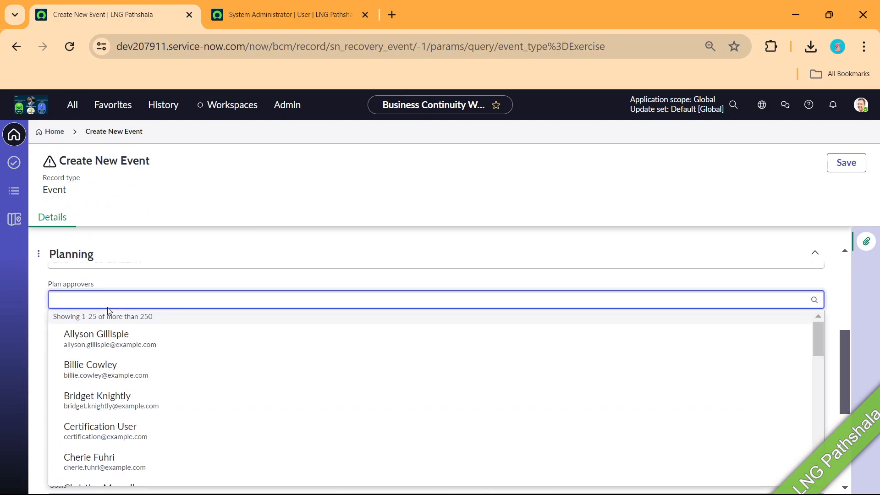
{"action": "left_click", "coordinate": [100, 342]}
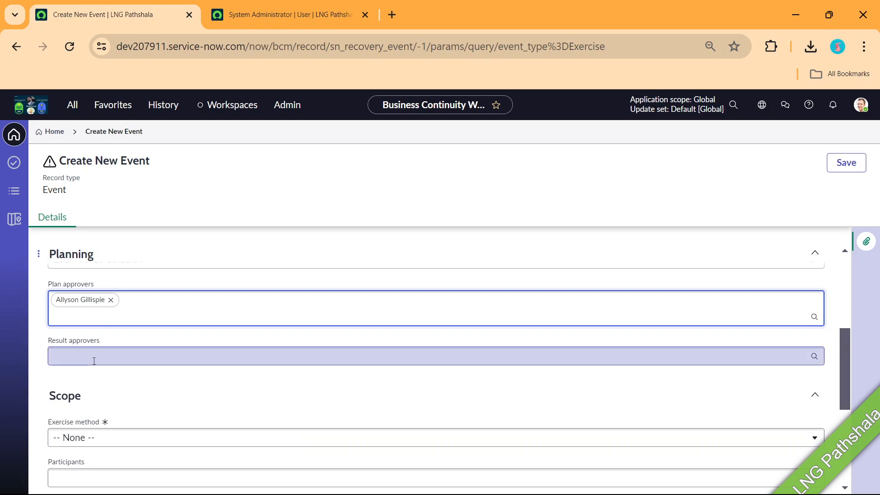
{"action": "left_click", "coordinate": [94, 361]}
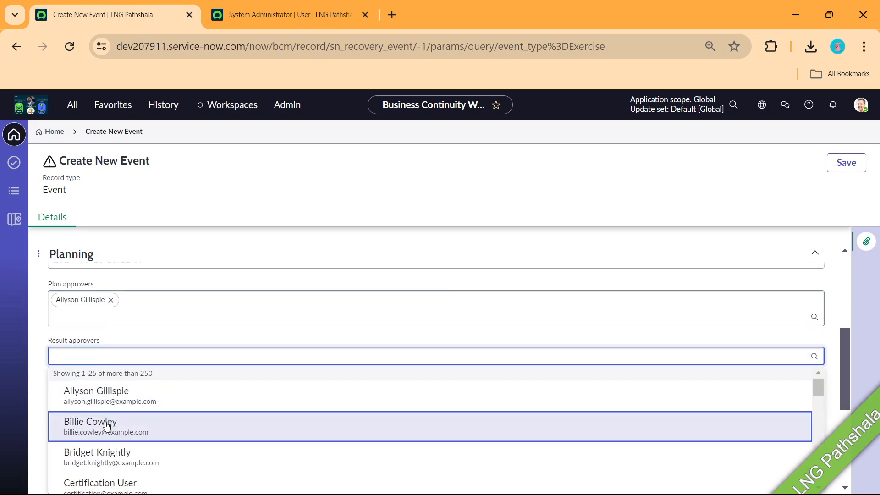
{"action": "left_click", "coordinate": [107, 426]}
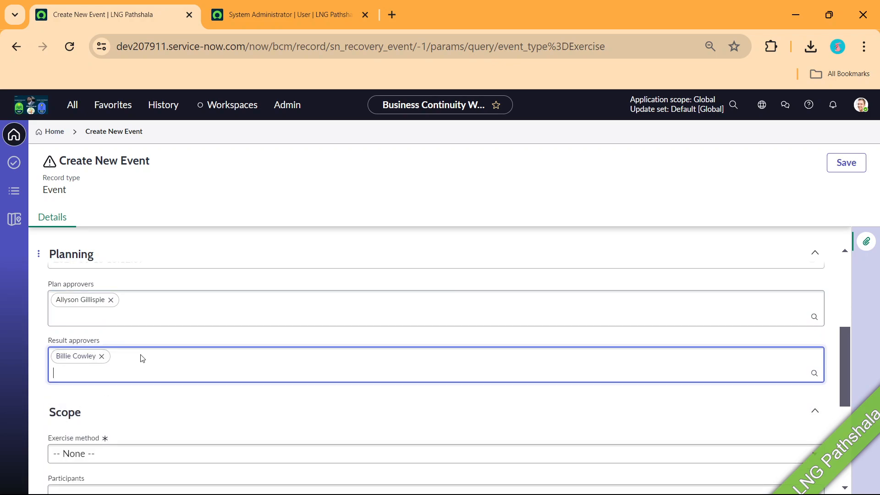
{"action": "scroll", "coordinate": [145, 309], "scroll_direction": "down", "scroll_amount": 3}
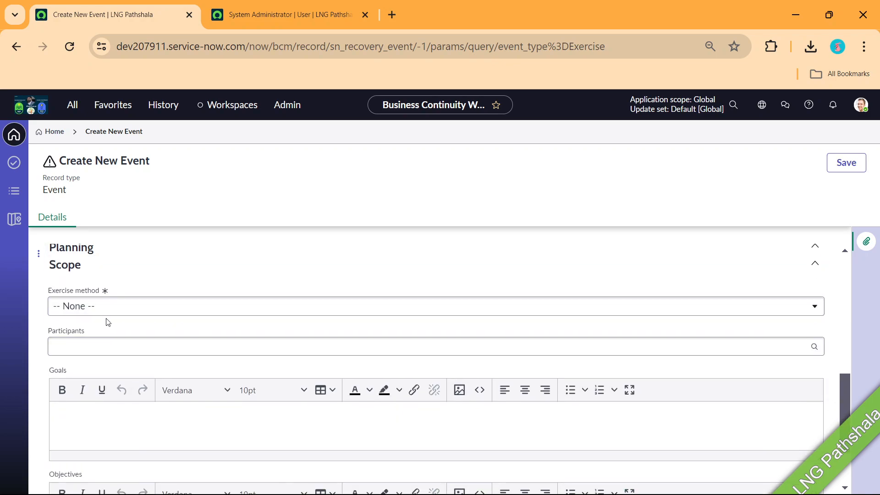
Set the exercise method to Simulation and add one participant
{"action": "left_click", "coordinate": [116, 311]}
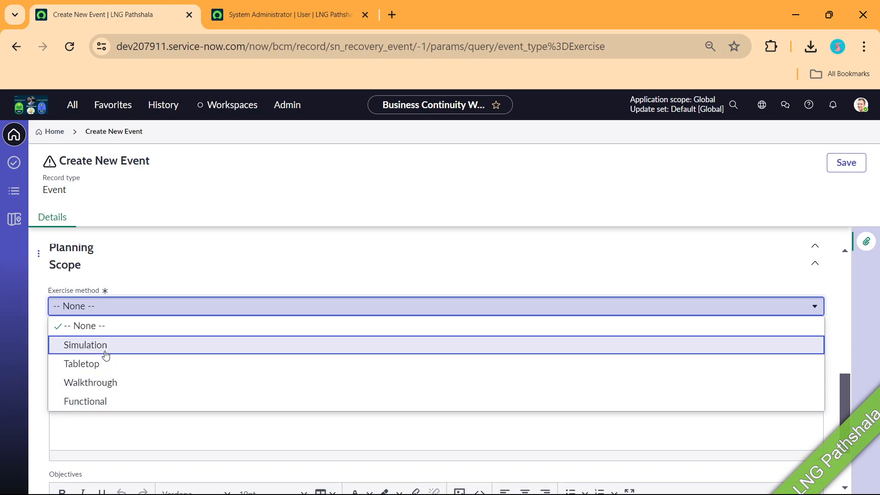
{"action": "left_click", "coordinate": [105, 350]}
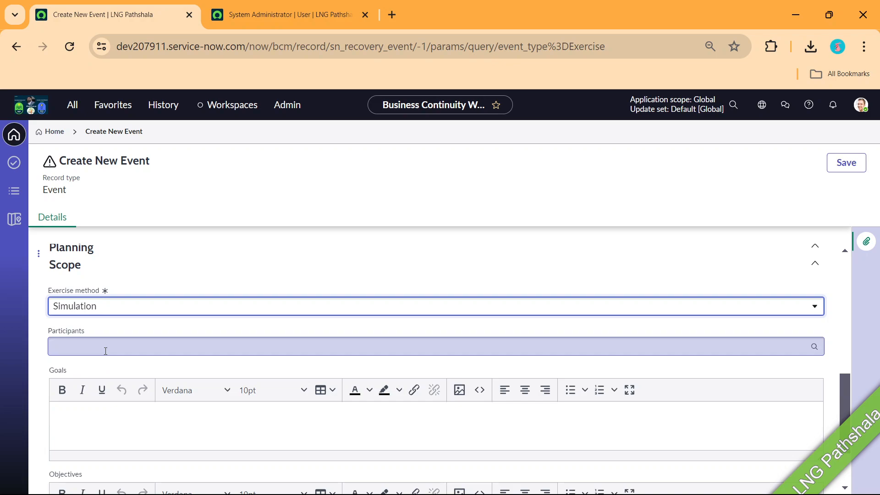
{"action": "left_click", "coordinate": [105, 351]}
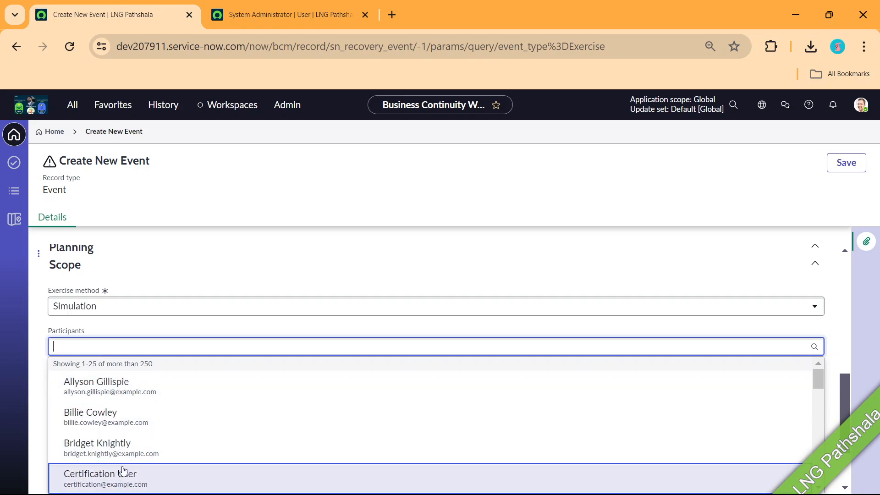
{"action": "left_click", "coordinate": [121, 457]}
Enter the goal 'To test how ppl will behave.'
{"action": "scroll", "coordinate": [122, 417], "scroll_direction": "down", "scroll_amount": 2}
{"action": "left_click", "coordinate": [107, 370]}
{"action": "type", "text": "To test"}
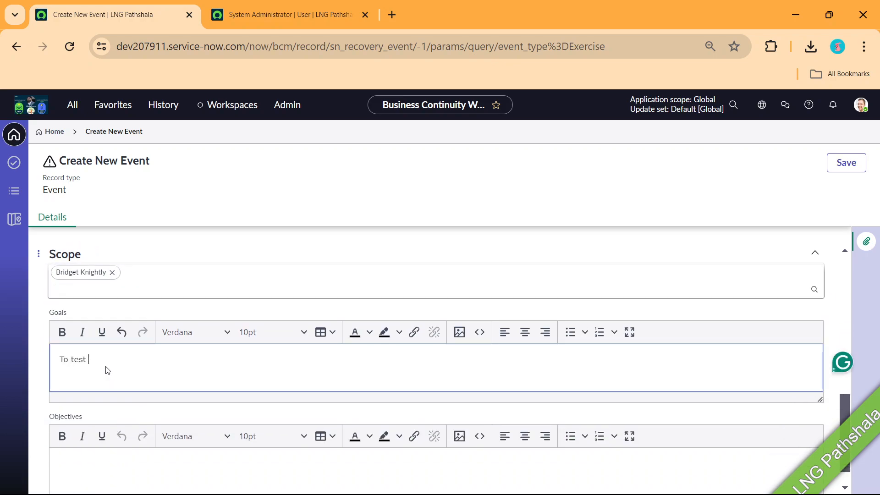
{"action": "type", "text": " how ppl will behavce"}
{"action": "key", "text": "BackSpace"}
{"action": "key", "text": "BackSpace"}
{"action": "type", "text": "e."}
Write an objective about evaluating how people behave in a fire, then save the event
{"action": "scroll", "coordinate": [133, 304], "scroll_direction": "down", "scroll_amount": 1}
{"action": "left_click", "coordinate": [114, 434]}
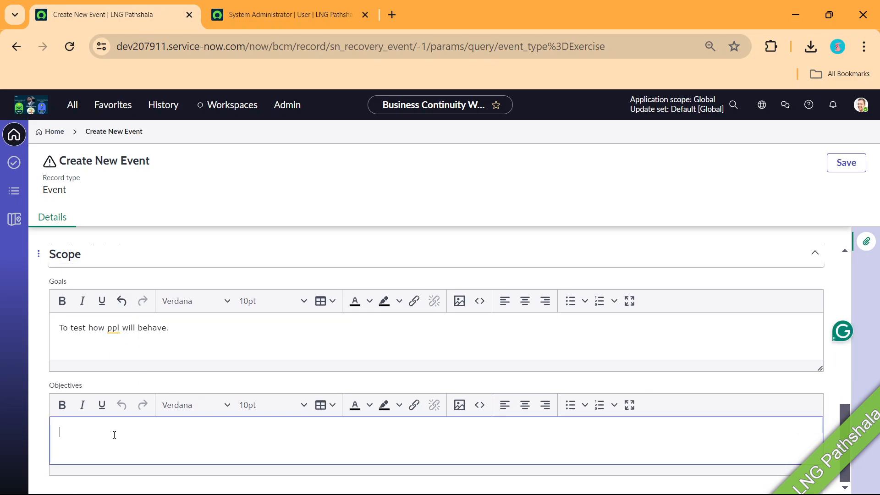
{"action": "type", "text": "To evalu"}
{"action": "key", "text": "BackSpace"}
{"action": "key", "text": "BackSpace"}
{"action": "key", "text": "BackSpace"}
{"action": "type", "text": "ala"}
{"action": "key", "text": "BackSpace"}
{"action": "key", "text": "BackSpace"}
{"action": "type", "text": "l"}
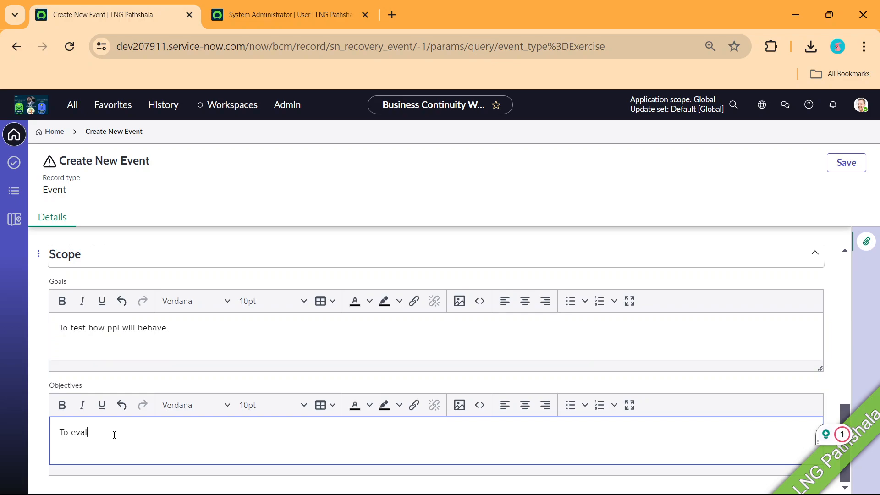
{"action": "type", "text": "uate the power of"}
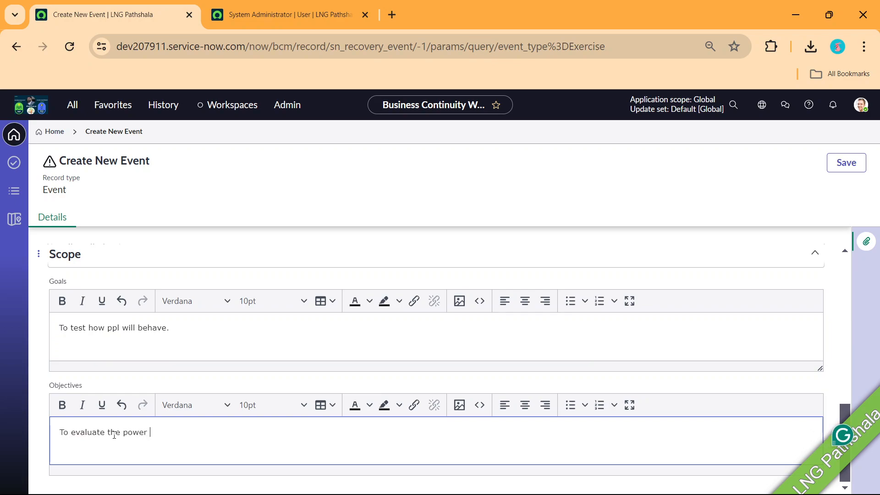
{"action": "key", "text": "BackSpace"}
{"action": "key", "text": "BackSpace"}
{"action": "key", "text": "BackSpace"}
{"action": "key", "text": "BackSpace"}
{"action": "key", "text": "BackSpace"}
{"action": "key", "text": "BackSpace"}
{"action": "key", "text": "BackSpace"}
{"action": "key", "text": "BackSpace"}
{"action": "key", "text": "BackSpace"}
{"action": "key", "text": "BackSpace"}
{"action": "key", "text": "BackSpace"}
{"action": "key", "text": "BackSpace"}
{"action": "type", "text": "the nature of ppl behave"}
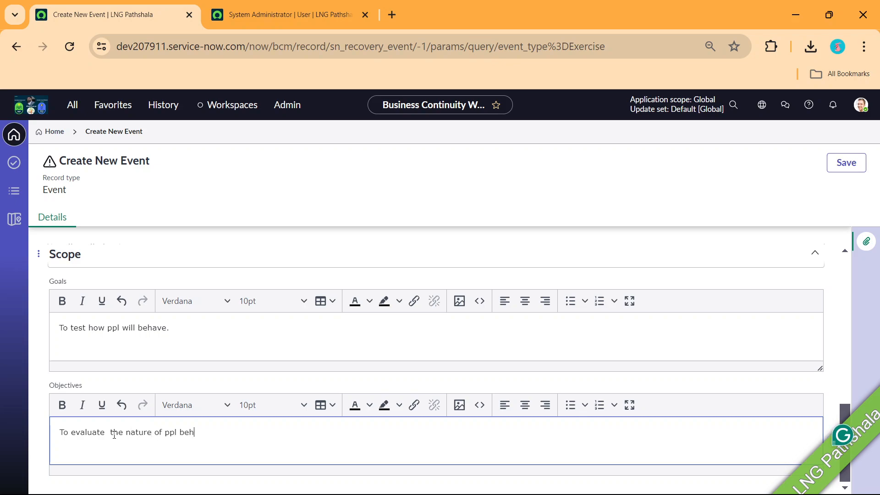
{"action": "type", "text": " in c"}
{"action": "key", "text": "BackSpace"}
{"action": "type", "text": "feild"}
{"action": "key", "text": "BackSpace"}
{"action": "key", "text": "BackSpace"}
{"action": "key", "text": "BackSpace"}
{"action": "key", "text": "BackSpace"}
{"action": "type", "text": "ire"}
{"action": "scroll", "coordinate": [185, 290], "scroll_direction": "up", "scroll_amount": 1}
{"action": "scroll", "coordinate": [179, 288], "scroll_direction": "up", "scroll_amount": 3}
{"action": "left_click", "coordinate": [833, 165]}
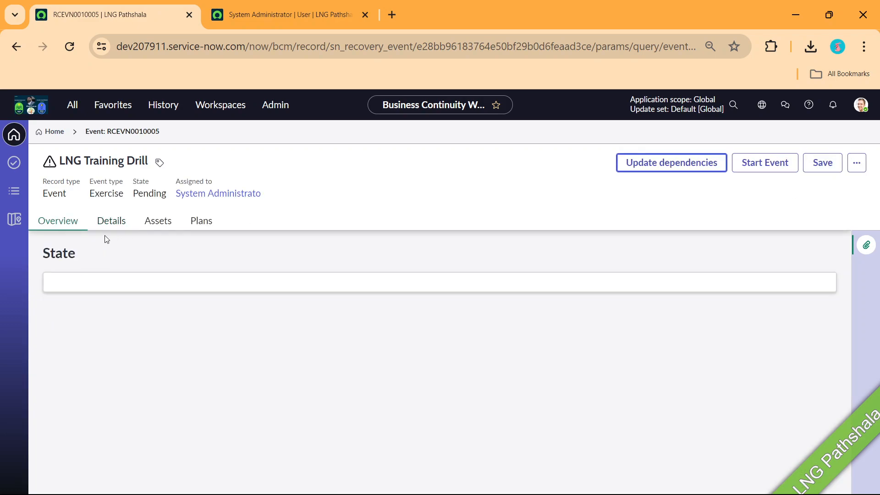
Attach the LNG Admin Training Plan to the event and dismiss the processing notices
{"action": "left_click", "coordinate": [114, 221]}
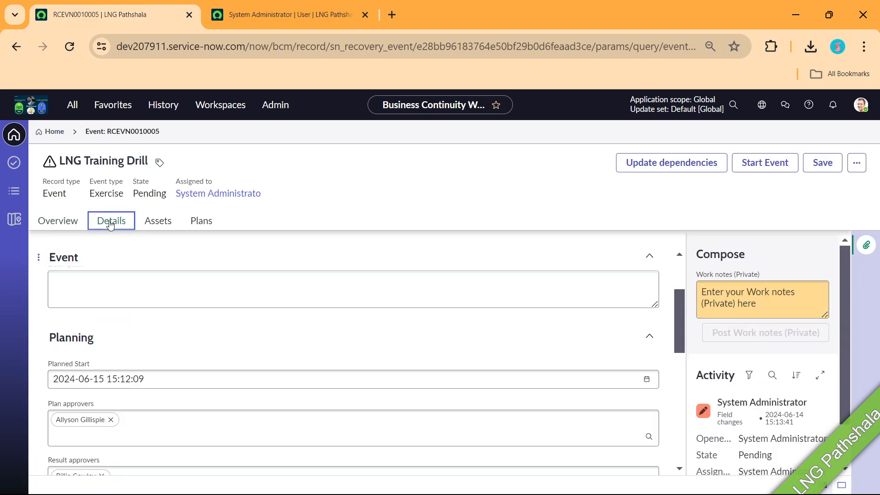
{"action": "left_click", "coordinate": [202, 224]}
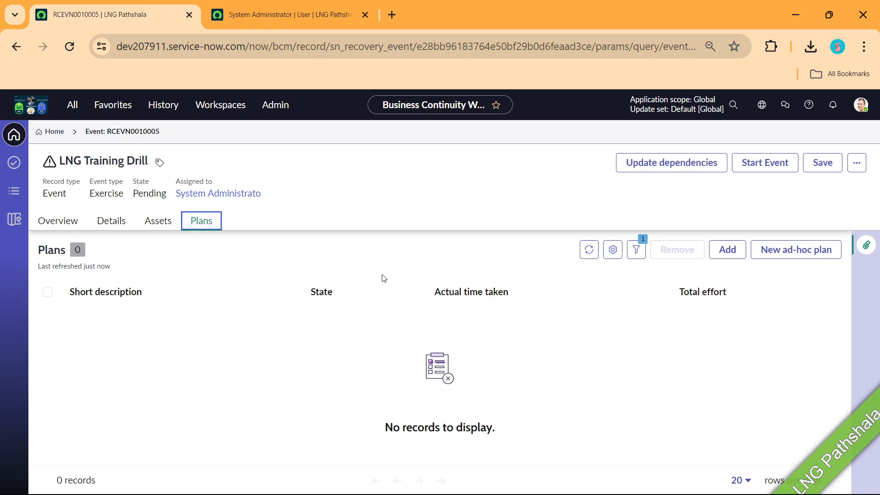
{"action": "left_click", "coordinate": [728, 251]}
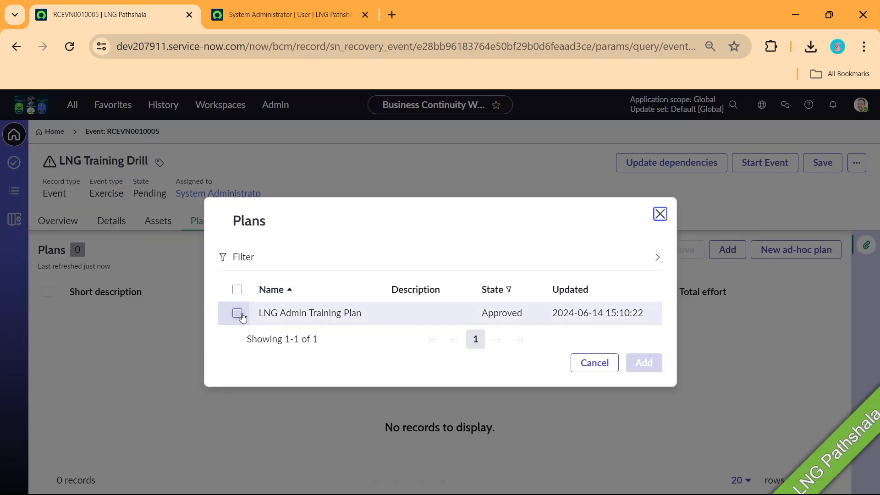
{"action": "left_click", "coordinate": [237, 312]}
{"action": "left_click", "coordinate": [647, 364]}
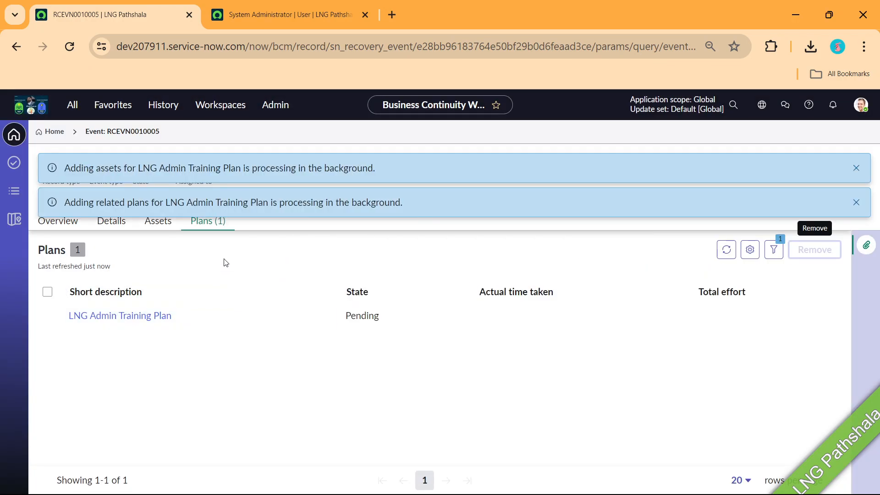
{"action": "left_click", "coordinate": [860, 169]}
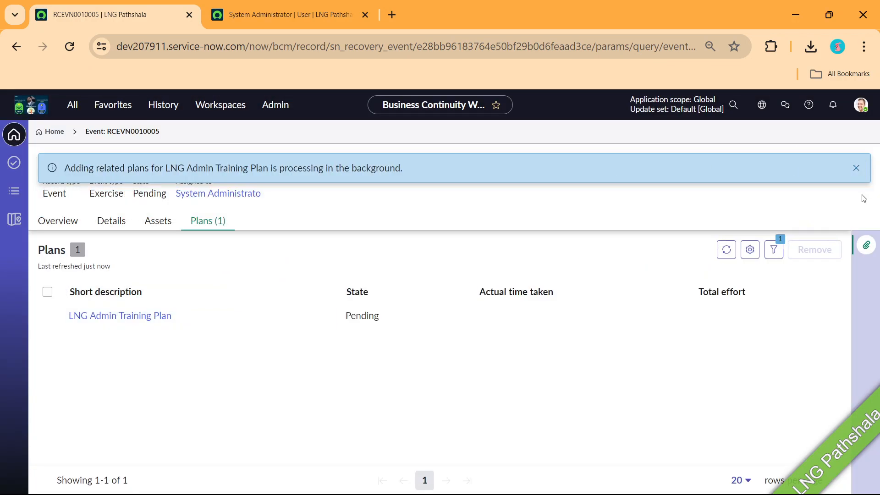
{"action": "left_click", "coordinate": [855, 168]}
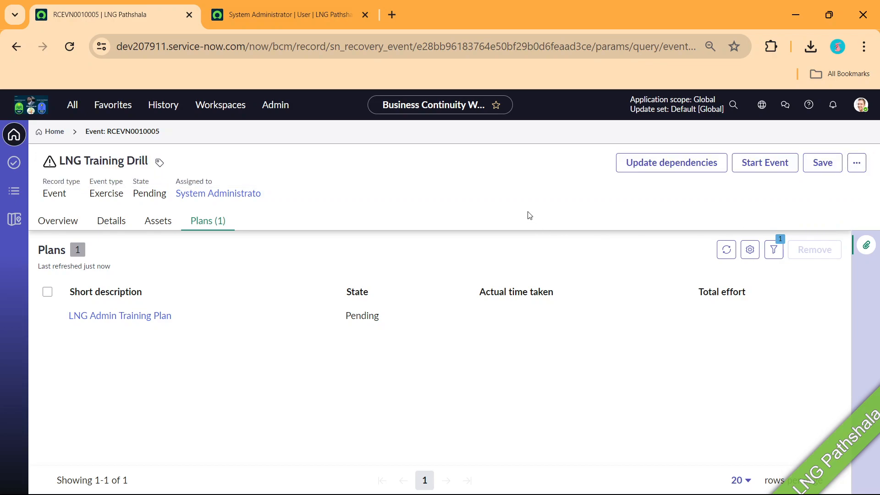
{"action": "left_click", "coordinate": [154, 224]}
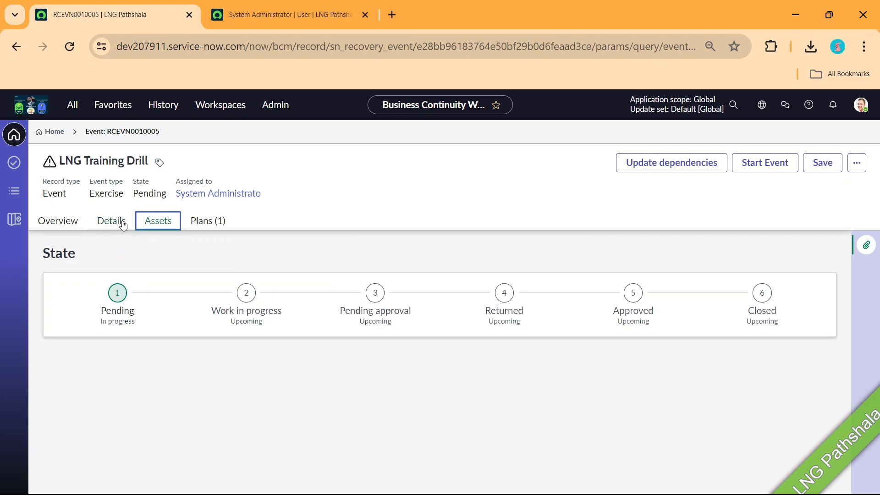
Review the event's details, assets and linked plans
{"action": "left_click", "coordinate": [114, 221]}
{"action": "left_click", "coordinate": [156, 221]}
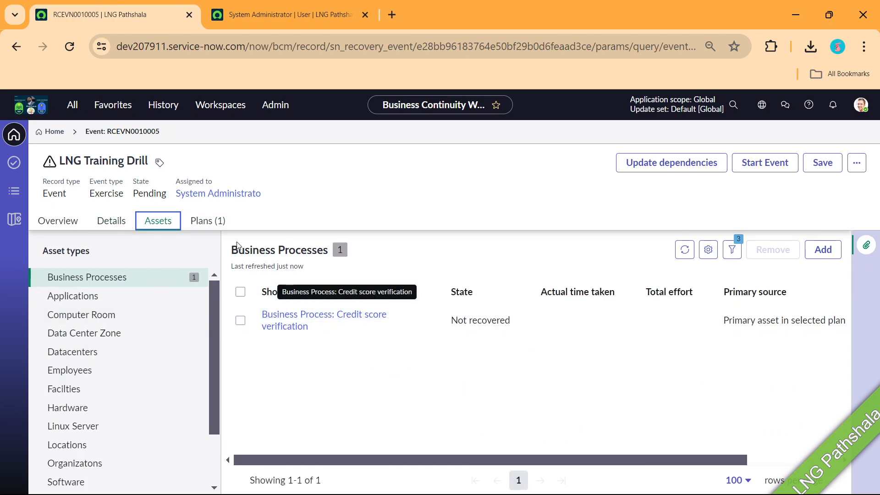
{"action": "left_click", "coordinate": [208, 220]}
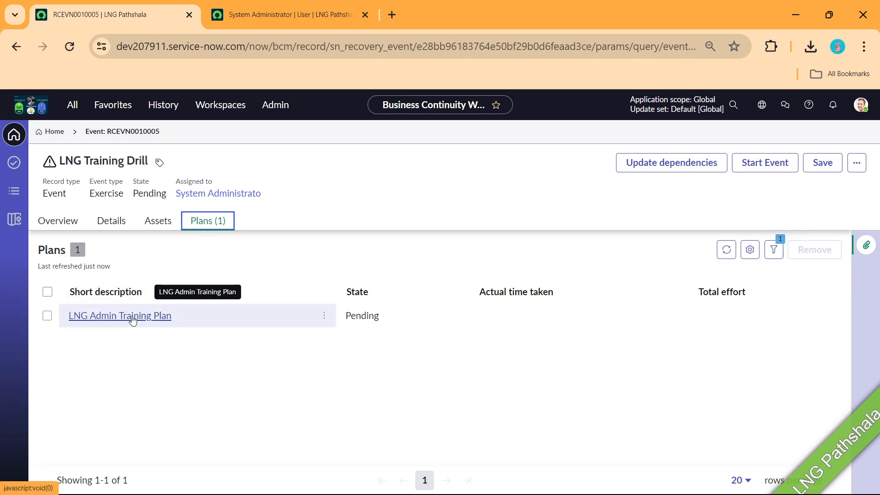
{"action": "left_click", "coordinate": [158, 222]}
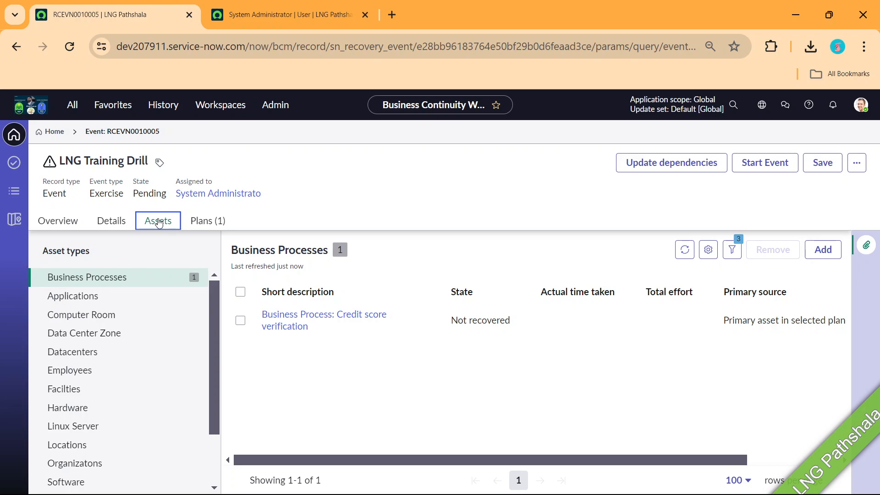
Start the event, moving it and its linked plan to Work in progress
{"action": "left_click", "coordinate": [776, 172]}
{"action": "left_click", "coordinate": [778, 172]}
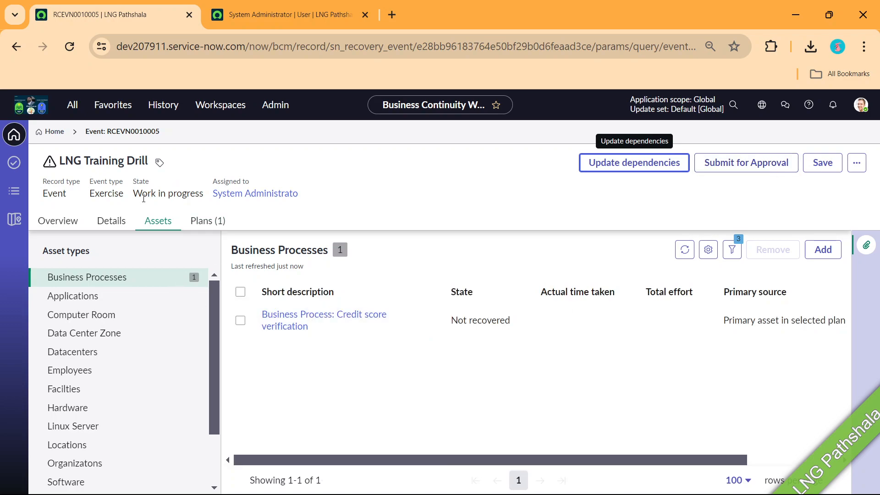
{"action": "left_click_drag", "start_coordinate": [136, 193], "coordinate": [198, 194]}
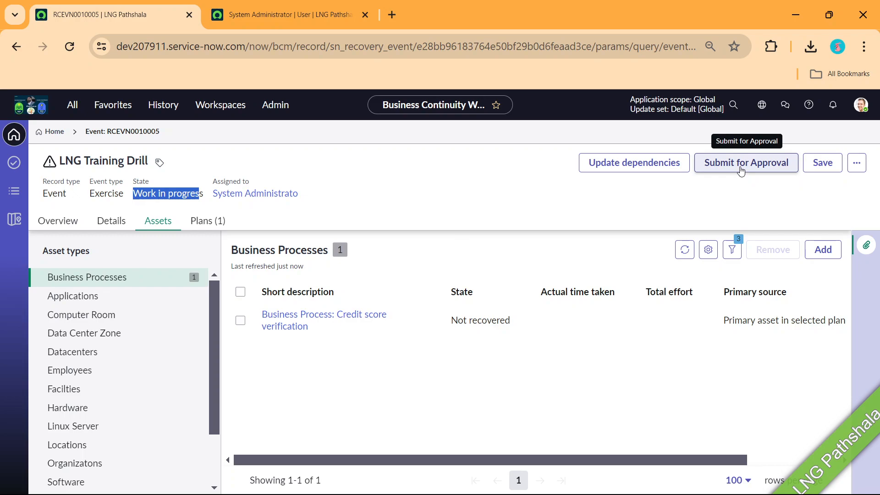
{"action": "left_click", "coordinate": [198, 221]}
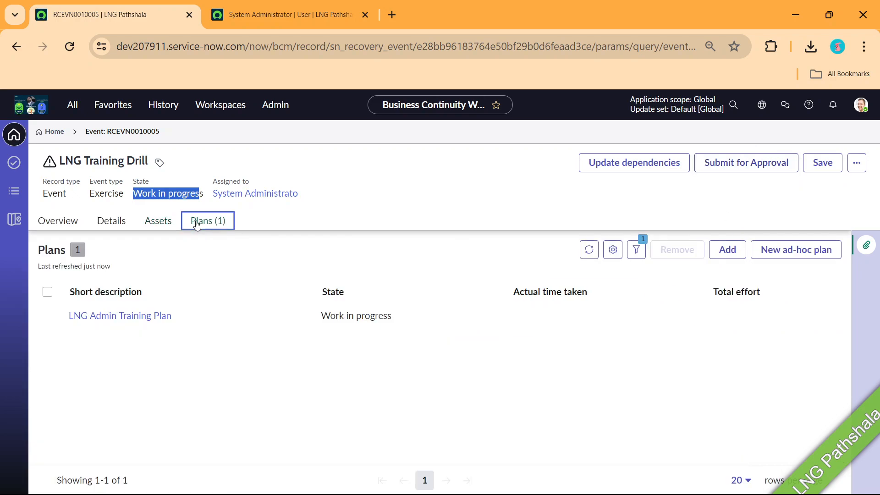
{"action": "left_click", "coordinate": [118, 320]}
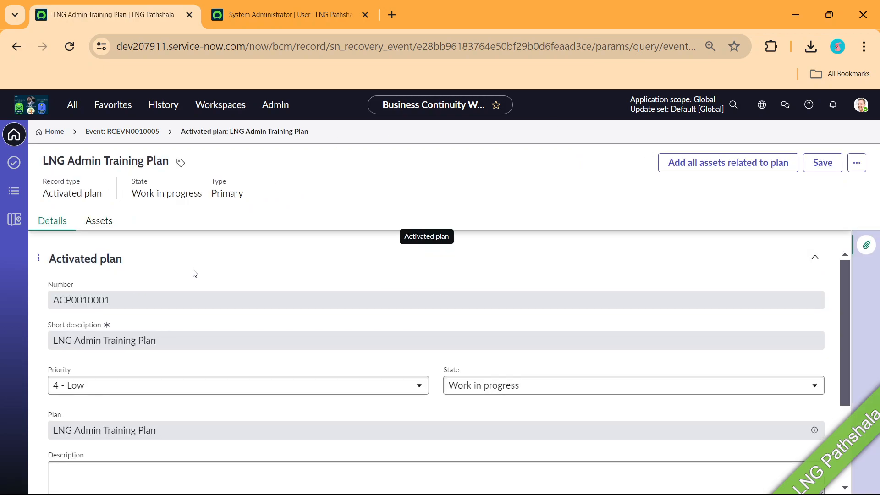
{"action": "left_click_drag", "start_coordinate": [132, 194], "coordinate": [204, 201]}
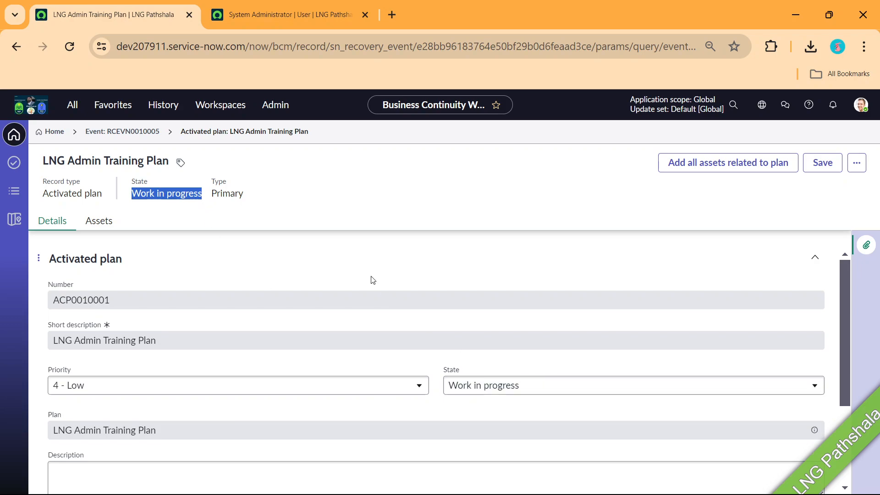
{"action": "scroll", "coordinate": [370, 329], "scroll_direction": "down", "scroll_amount": 3}
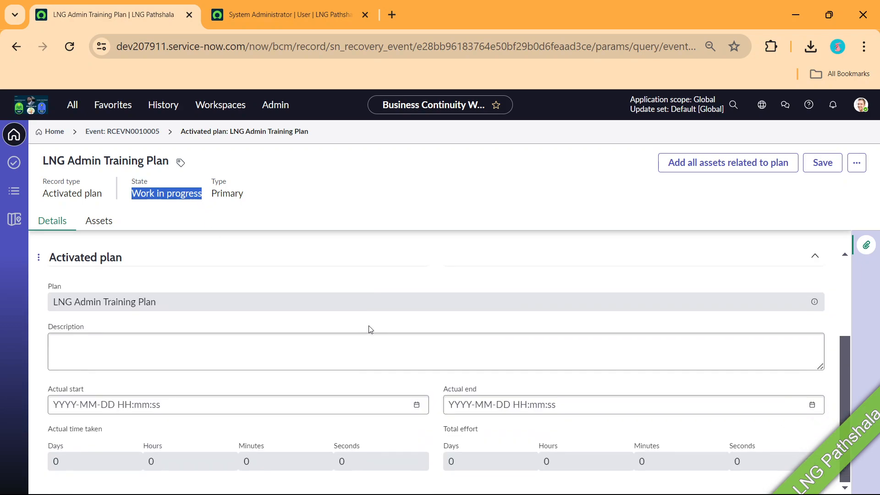
{"action": "left_click", "coordinate": [417, 404]}
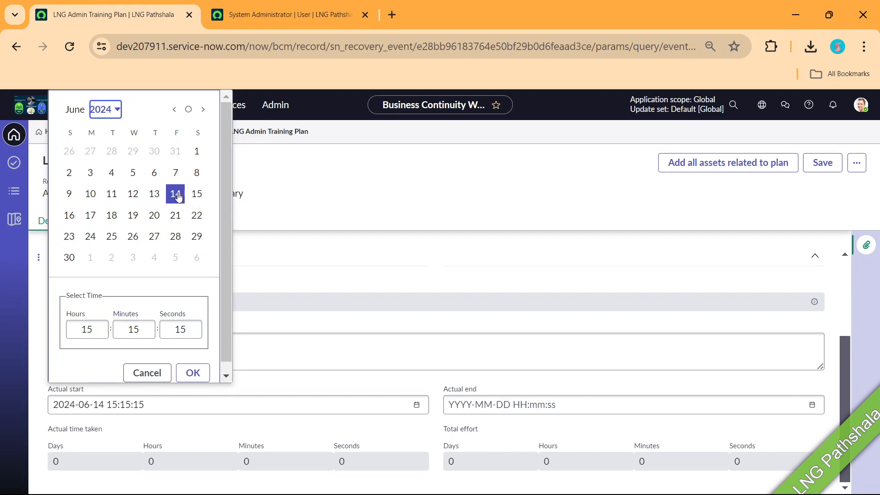
{"action": "left_click", "coordinate": [192, 372]}
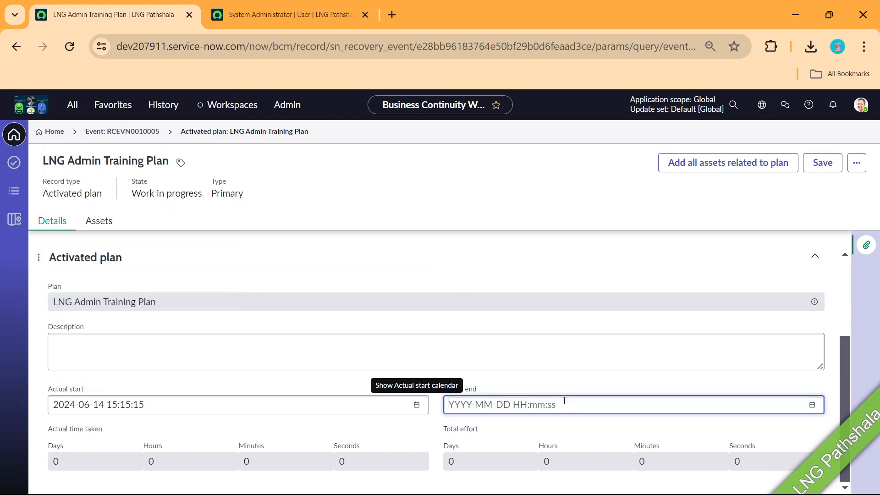
{"action": "left_click", "coordinate": [818, 407]}
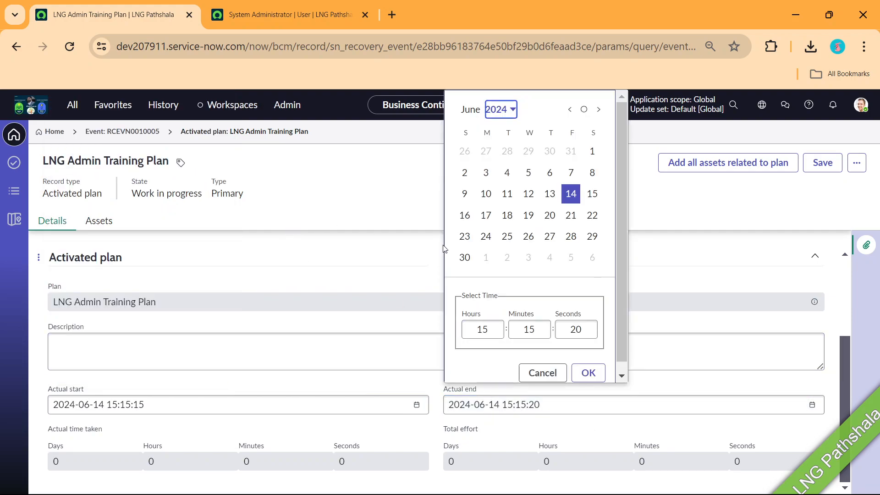
{"action": "left_click", "coordinate": [497, 319]}
{"action": "type", "text": "20"}
{"action": "left_click", "coordinate": [588, 363]}
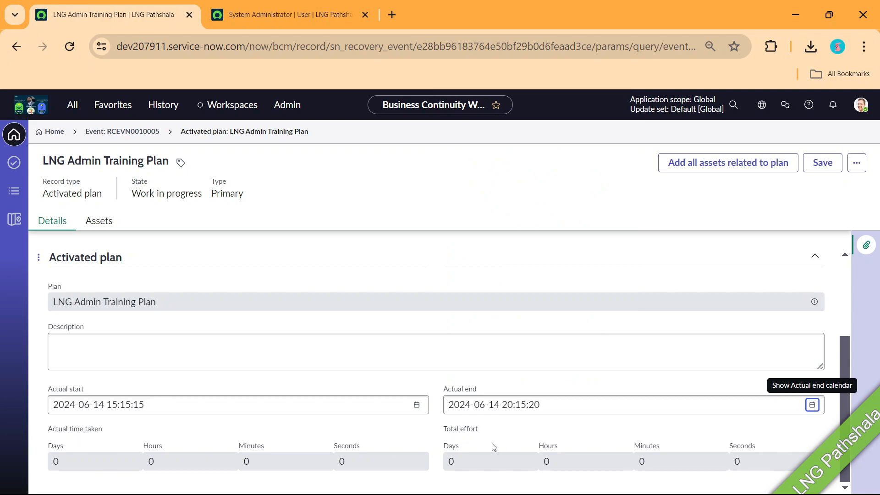
Set the plan's State to Closed complete, save it, and return to the LNG Training Drill event
{"action": "scroll", "coordinate": [383, 399], "scroll_direction": "up", "scroll_amount": 3}
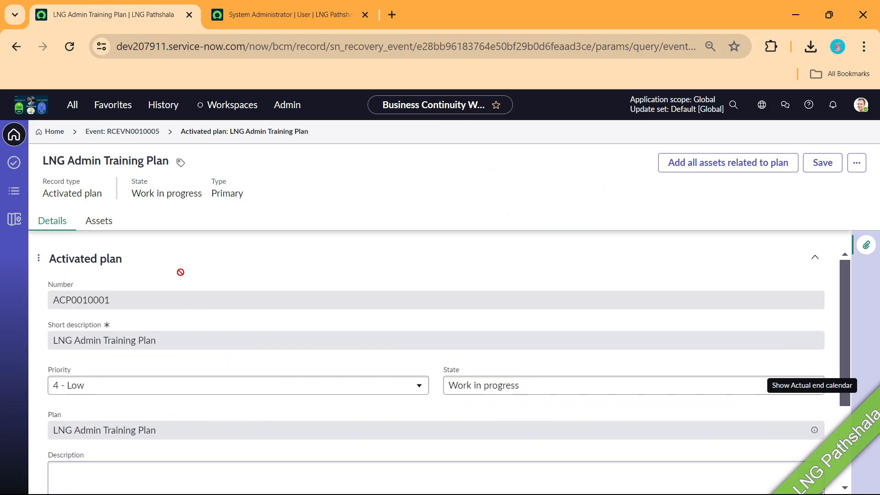
{"action": "left_click", "coordinate": [507, 391]}
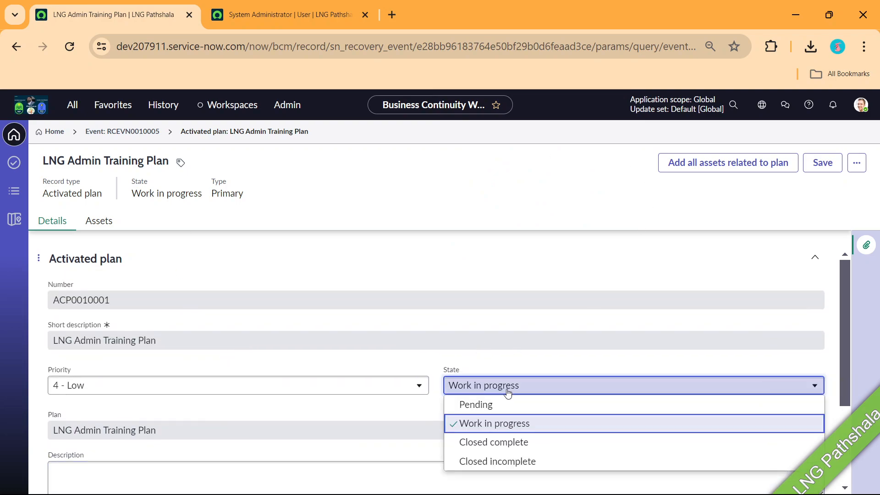
{"action": "left_click", "coordinate": [492, 442]}
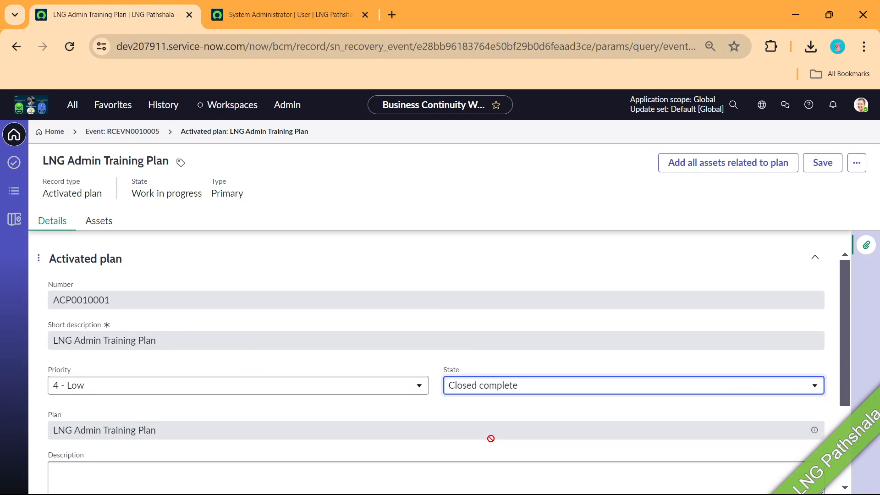
{"action": "left_click", "coordinate": [816, 166]}
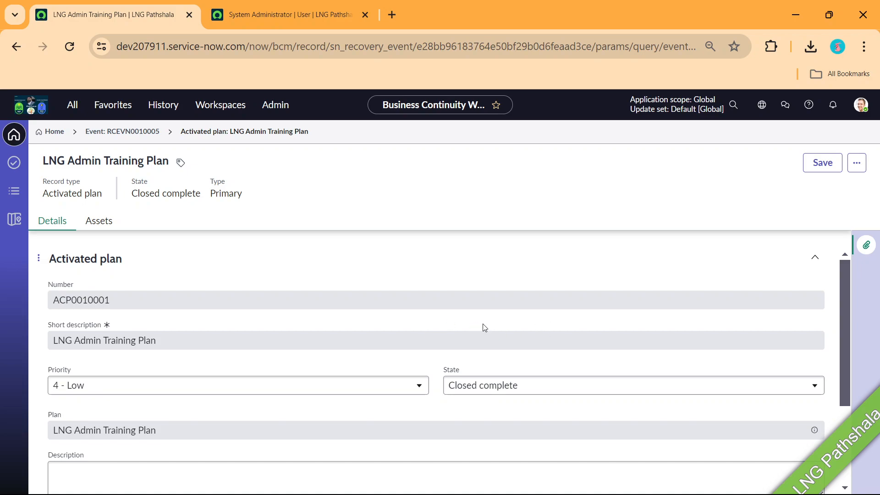
{"action": "left_click", "coordinate": [130, 132]}
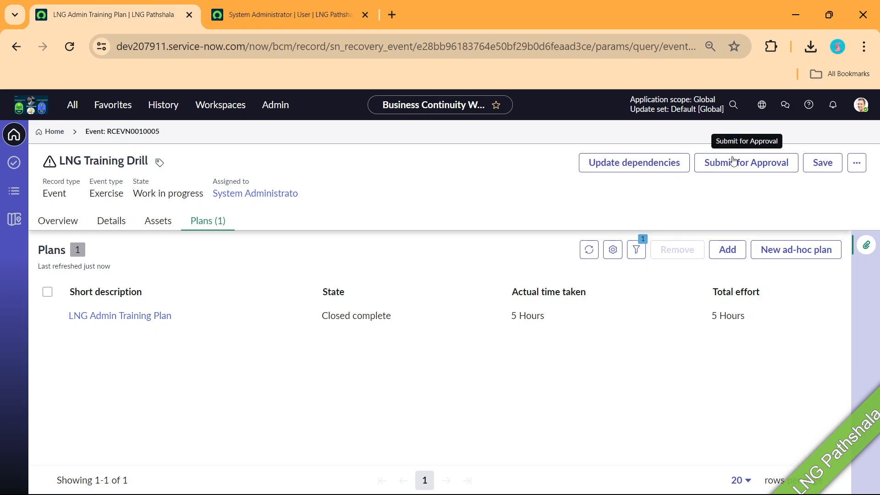
After the missing-actual-end warning, set the event's actual end to 15:16:01 and Result to Successful
{"action": "left_click", "coordinate": [864, 163]}
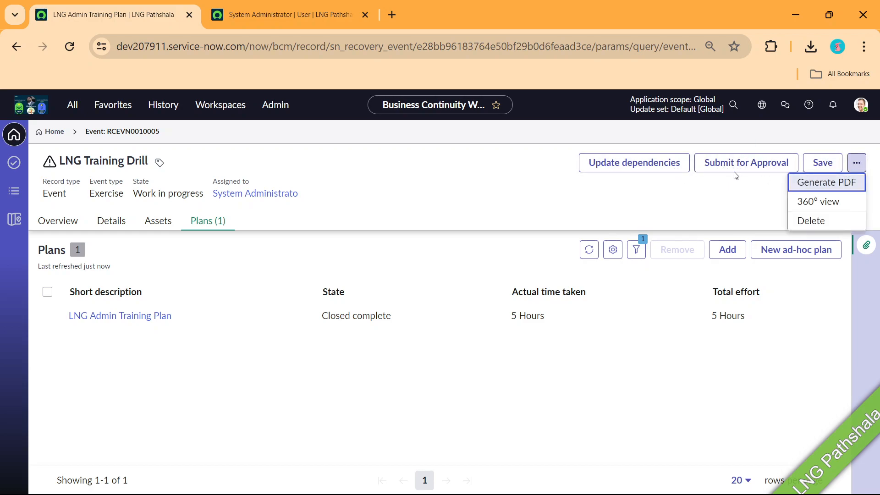
{"action": "left_click", "coordinate": [738, 167]}
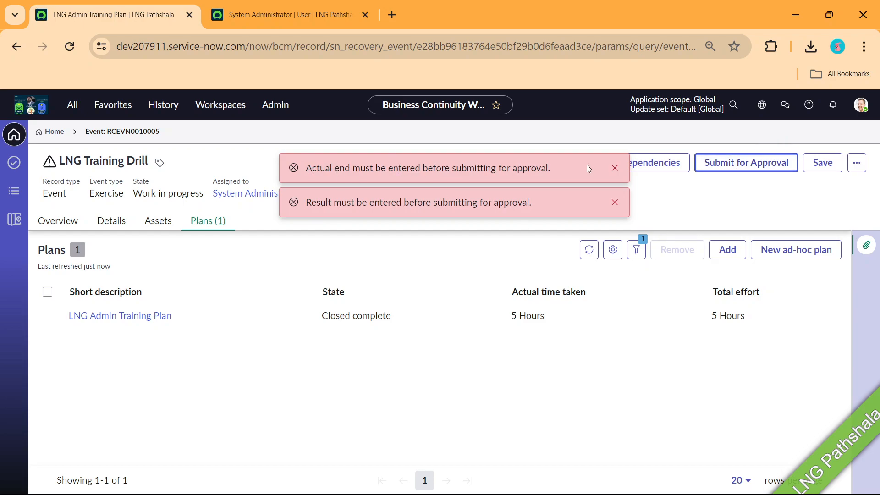
{"action": "left_click", "coordinate": [613, 169]}
{"action": "left_click", "coordinate": [116, 223]}
{"action": "scroll", "coordinate": [247, 308], "scroll_direction": "down", "scroll_amount": 10}
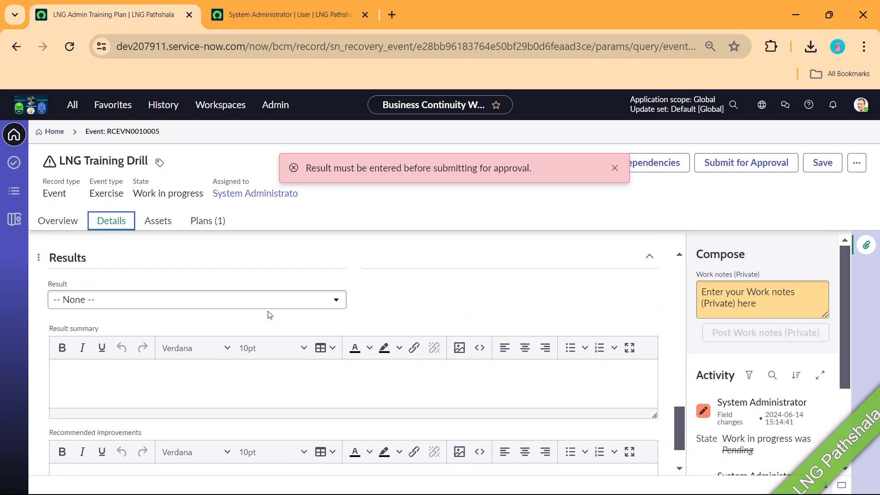
{"action": "scroll", "coordinate": [269, 314], "scroll_direction": "up", "scroll_amount": 2}
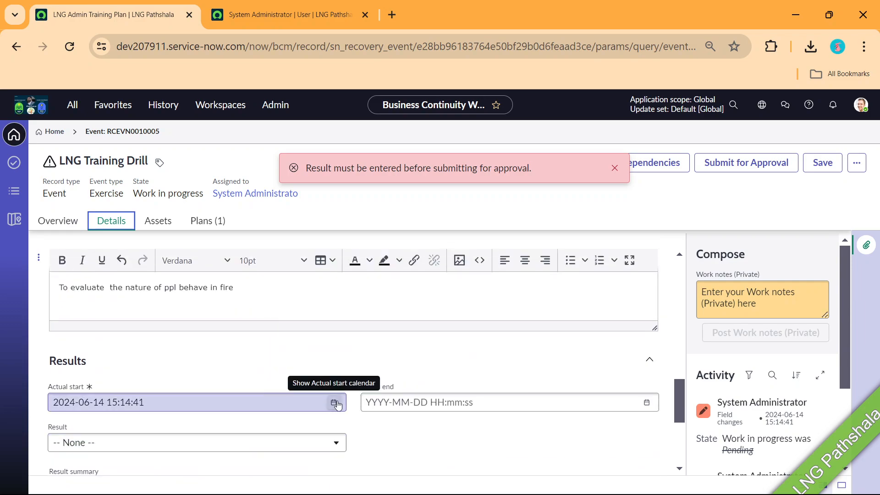
{"action": "left_click", "coordinate": [646, 404]}
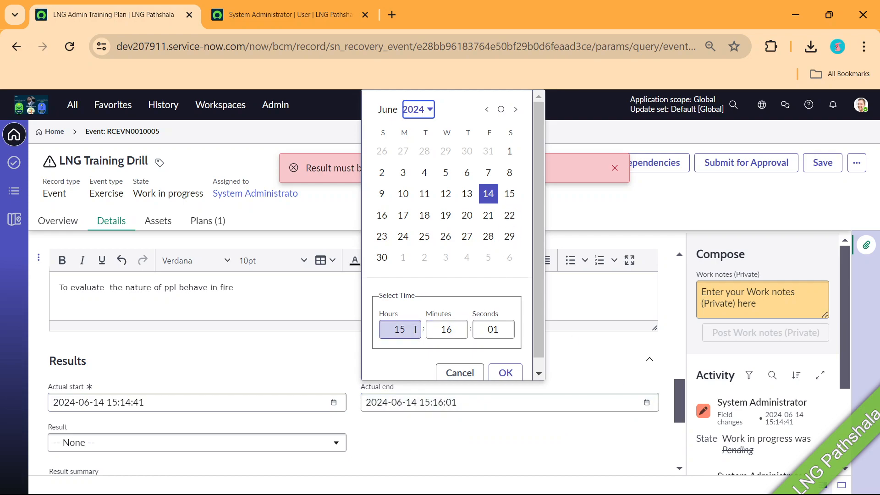
{"action": "left_click", "coordinate": [506, 373]}
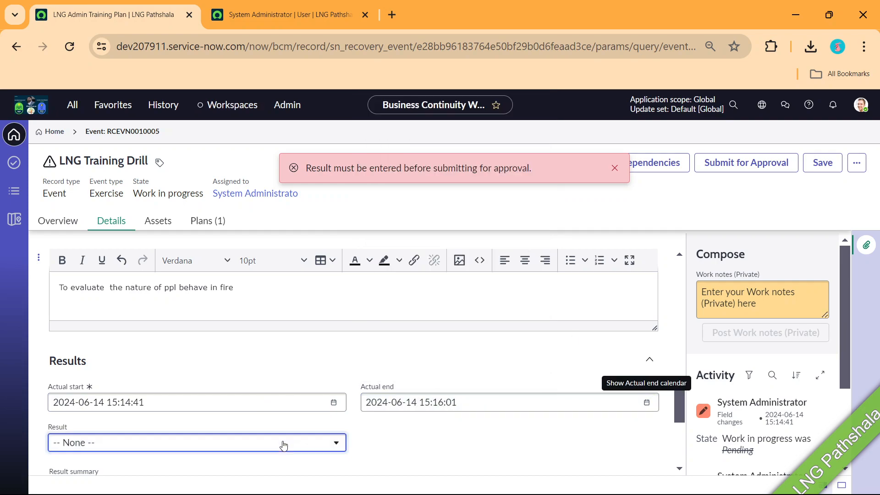
{"action": "left_click", "coordinate": [275, 442]}
{"action": "left_click", "coordinate": [136, 385]}
Enter summary 'PPI behave good.' and improvement 'Need to add a neew course on same', then save the event
{"action": "scroll", "coordinate": [390, 390], "scroll_direction": "down", "scroll_amount": 3}
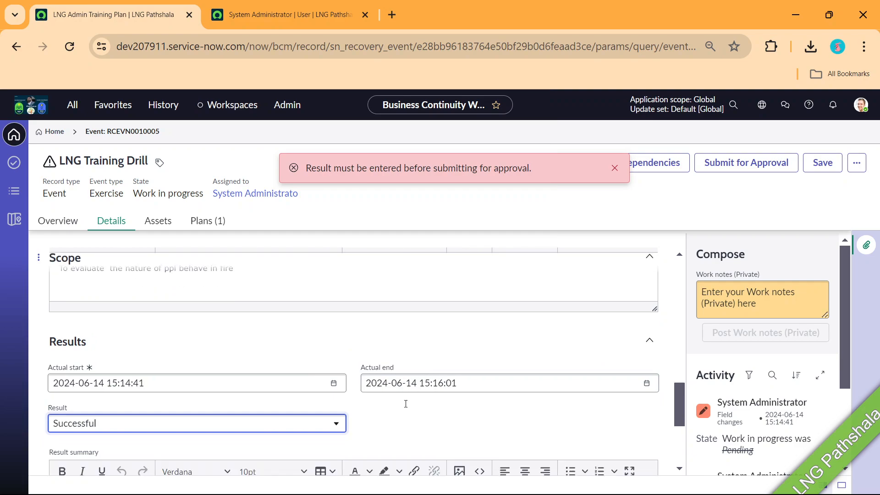
{"action": "scroll", "coordinate": [348, 399], "scroll_direction": "up", "scroll_amount": 2}
{"action": "left_click", "coordinate": [152, 386]}
{"action": "type", "text": "PPI behave good."}
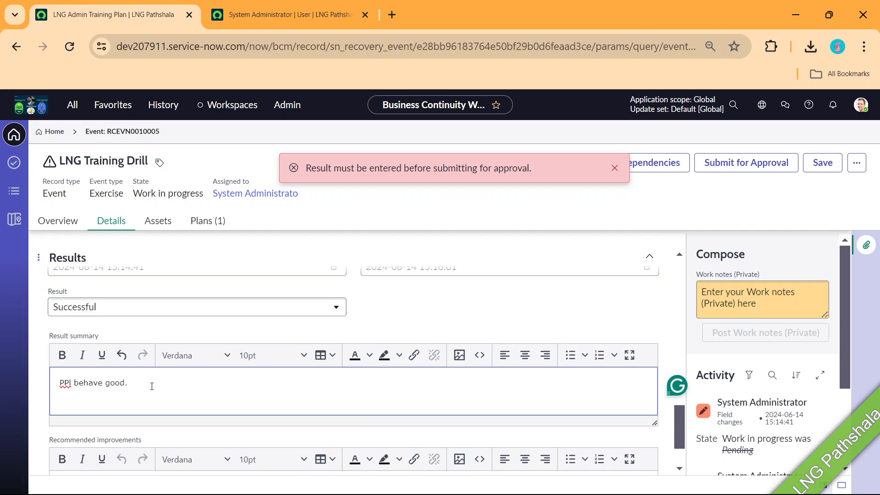
{"action": "scroll", "coordinate": [218, 399], "scroll_direction": "down", "scroll_amount": 2}
{"action": "left_click", "coordinate": [102, 415]}
{"action": "type", "text": "Need to add a "}
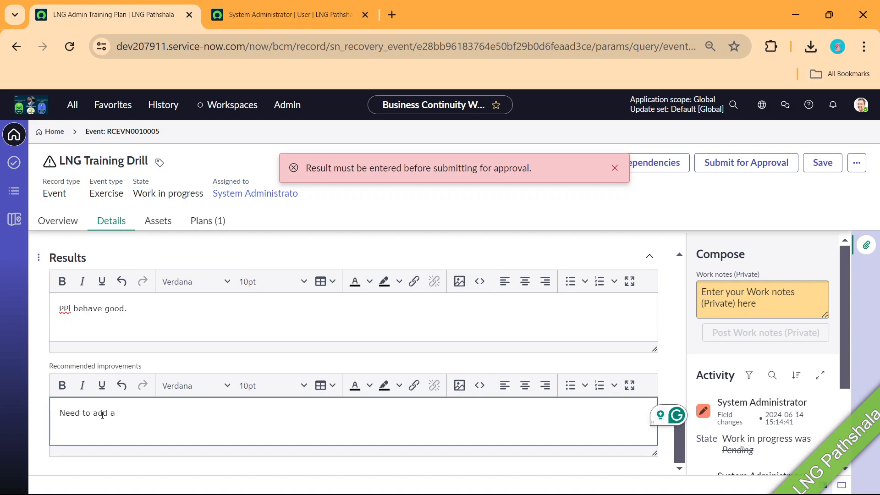
{"action": "type", "text": "neew co"}
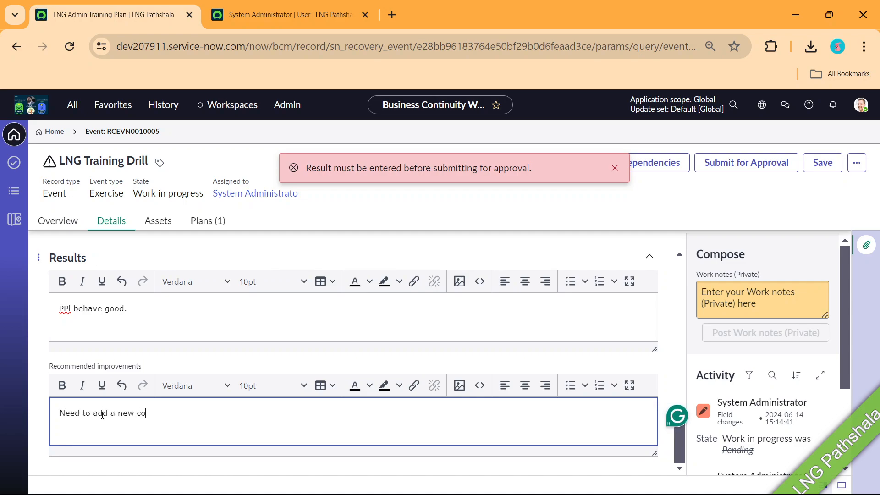
{"action": "type", "text": "urse on same"}
{"action": "left_click", "coordinate": [615, 168]}
{"action": "left_click", "coordinate": [739, 166]}
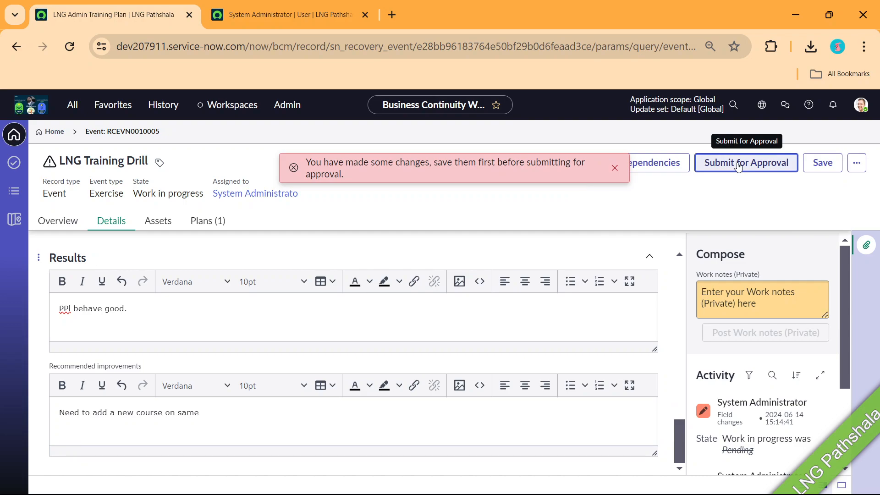
{"action": "left_click", "coordinate": [615, 168]}
{"action": "left_click", "coordinate": [823, 164]}
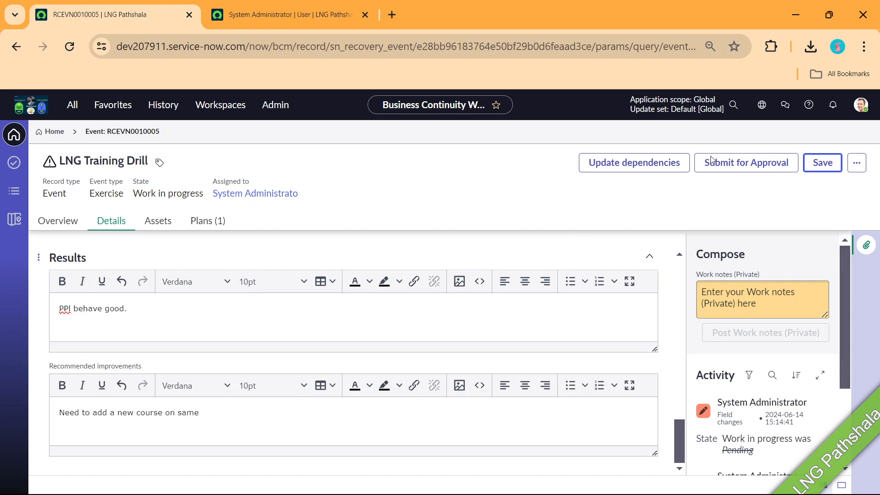
Submit the drill for approval, check its approval levels and approvals, approve it, and mark it Closed Complete
{"action": "left_click", "coordinate": [737, 169]}
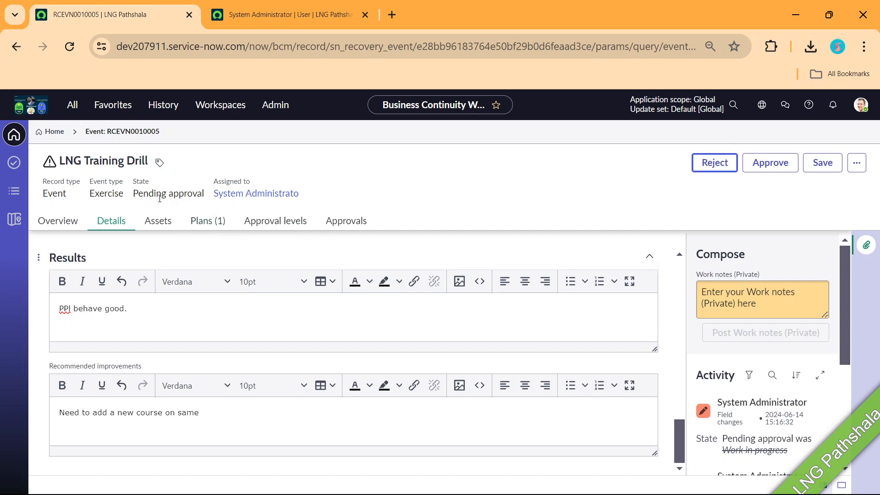
{"action": "left_click", "coordinate": [275, 220]}
{"action": "left_click", "coordinate": [359, 222]}
{"action": "left_click", "coordinate": [760, 167]}
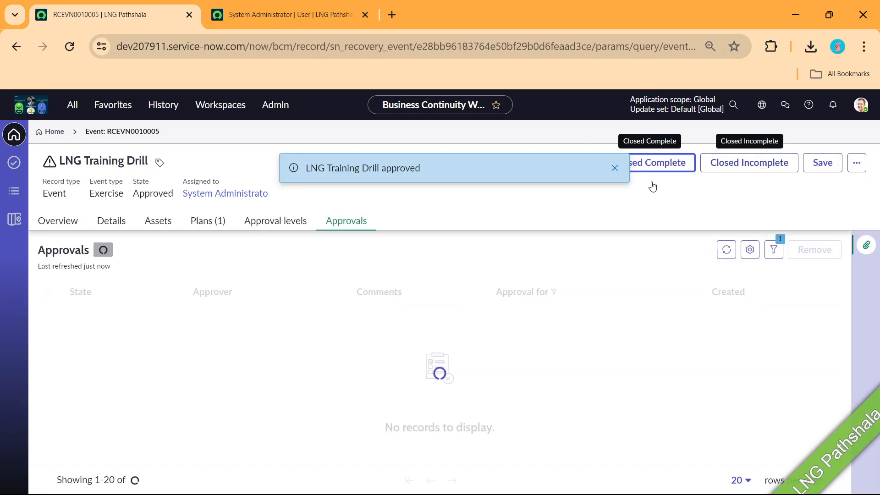
{"action": "left_click", "coordinate": [615, 168]}
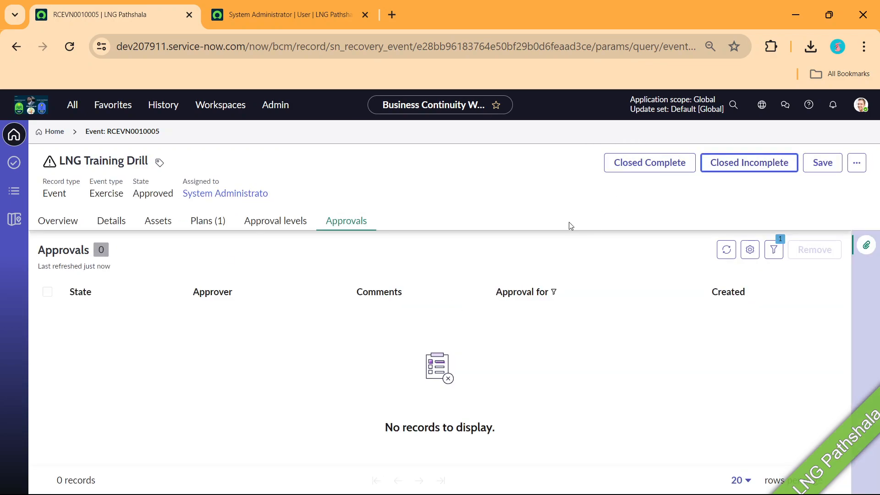
{"action": "left_click", "coordinate": [652, 169]}
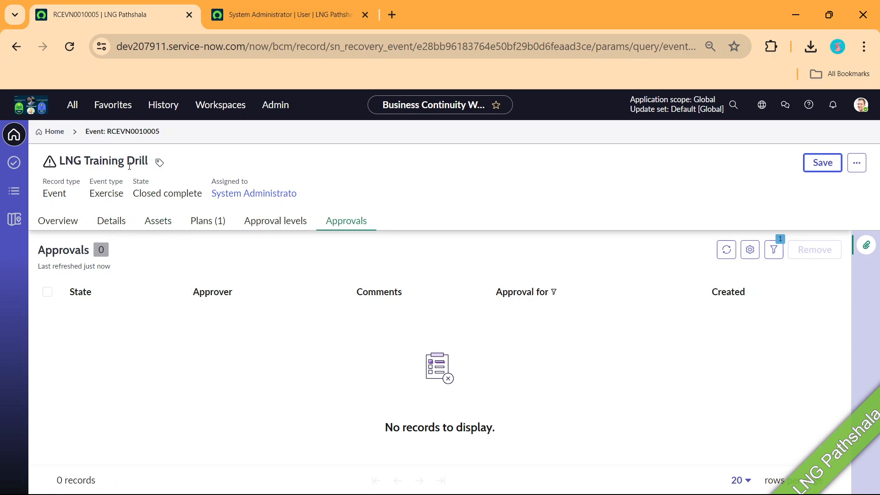
Switch to the PowerPoint slide show showing the Subscribe, Like & Share slide, then view the open windows
{"action": "key", "text": "alt+Tab"}
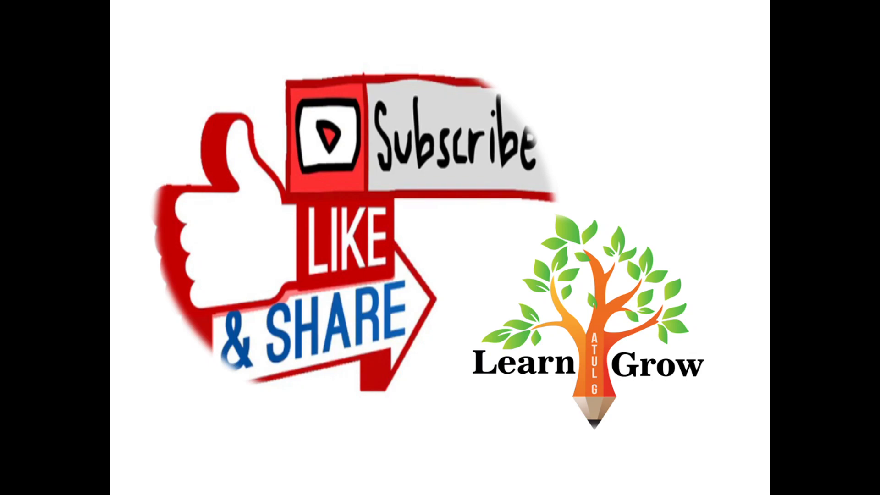
{"action": "key", "text": "alt+Tab"}
{"action": "key", "text": "alt+Tab"}
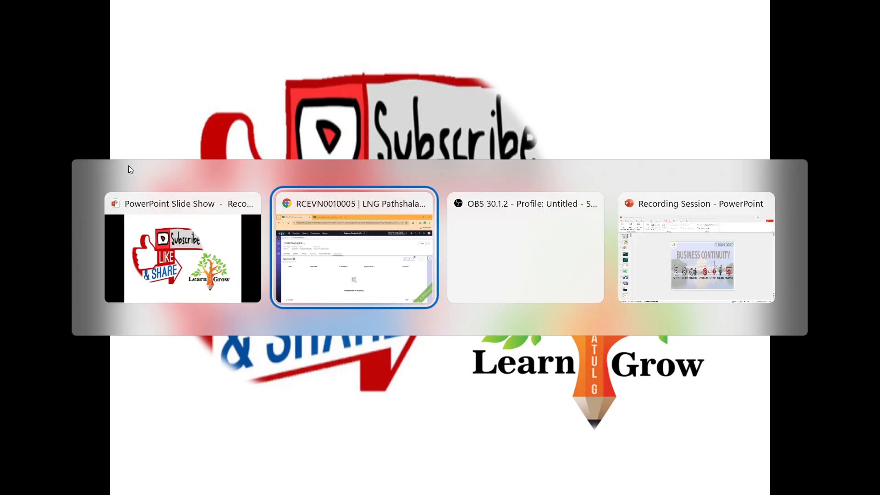